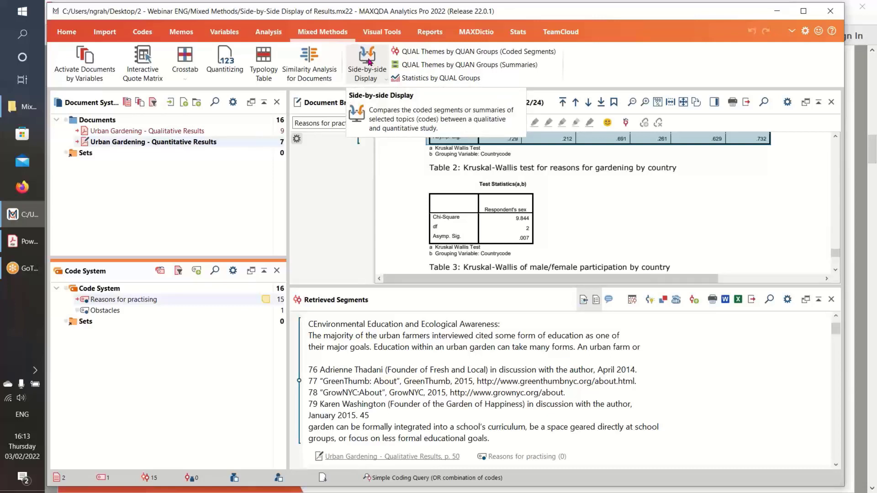
- Start a Side-by-side Display of Results for coded segments and clear the preset qualitative and quantitative study documents
{"action": "left_click", "coordinate": [369, 61]}
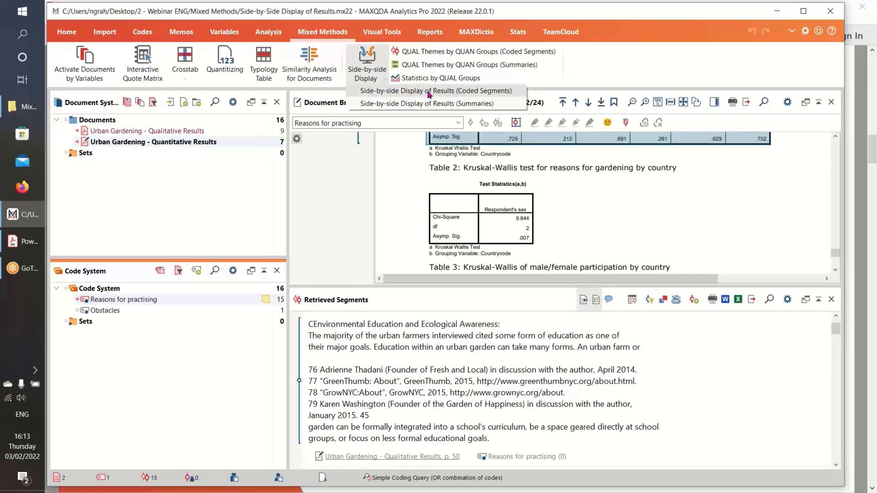
{"action": "left_click", "coordinate": [408, 94]}
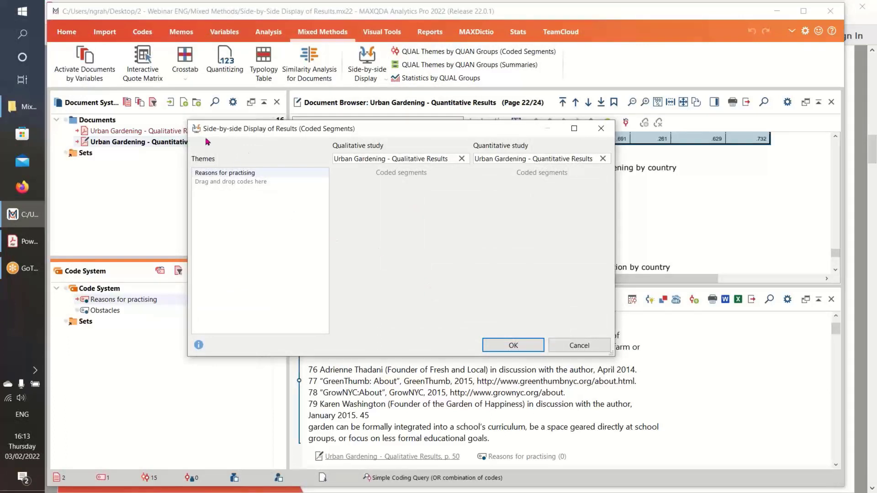
{"action": "left_click", "coordinate": [462, 159]}
{"action": "left_click", "coordinate": [603, 158]}
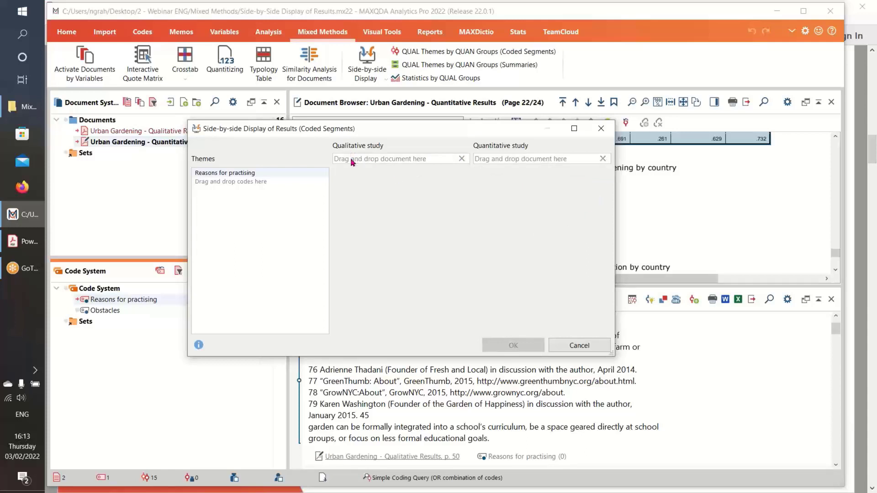
- Assign Urban Gardening - Qualitative Results as the qualitative study and Urban Gardening - Quantitative Results as the quantitative study
{"action": "left_click_drag", "start_coordinate": [377, 134], "coordinate": [416, 134]}
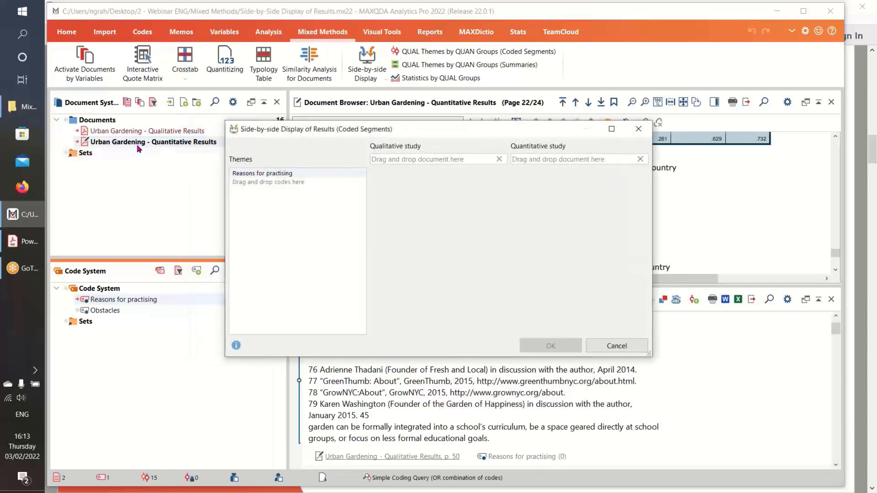
{"action": "left_click_drag", "start_coordinate": [111, 132], "coordinate": [393, 160]}
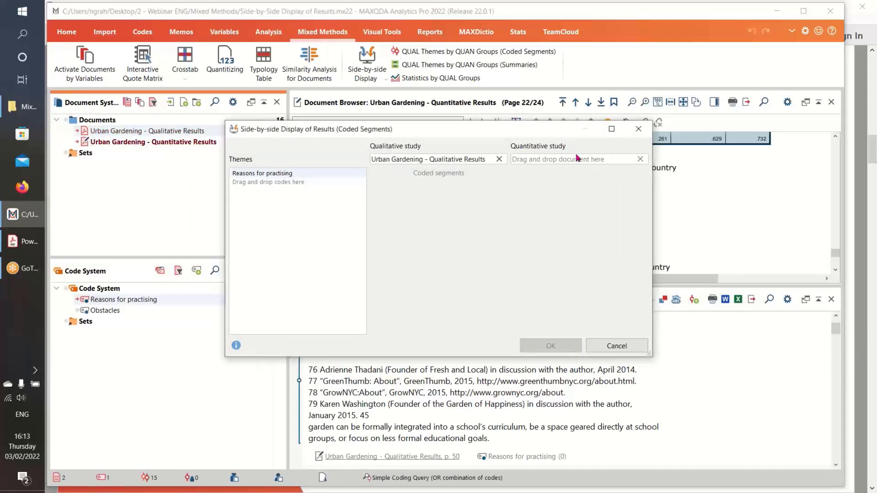
{"action": "left_click_drag", "start_coordinate": [122, 144], "coordinate": [541, 167]}
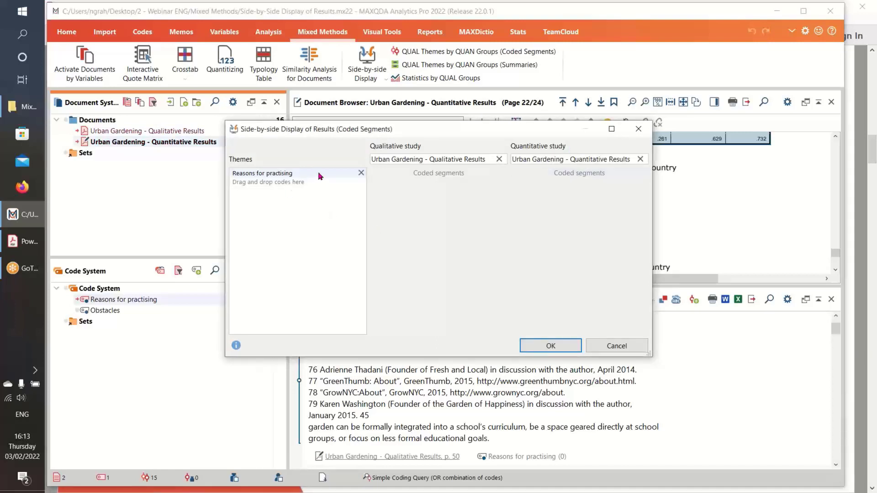
- Remove the preset theme, add the code Reasons for practising as the theme, and generate the side-by-side display
{"action": "left_click", "coordinate": [361, 173]}
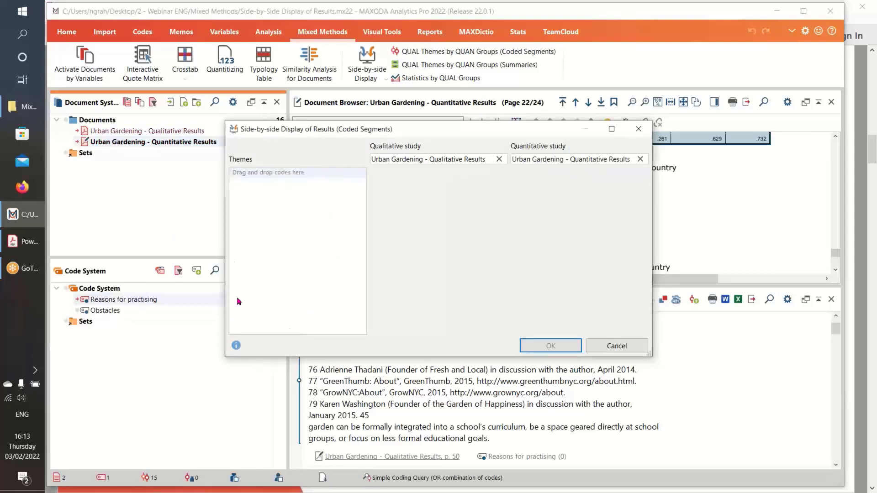
{"action": "left_click_drag", "start_coordinate": [114, 300], "coordinate": [290, 236]}
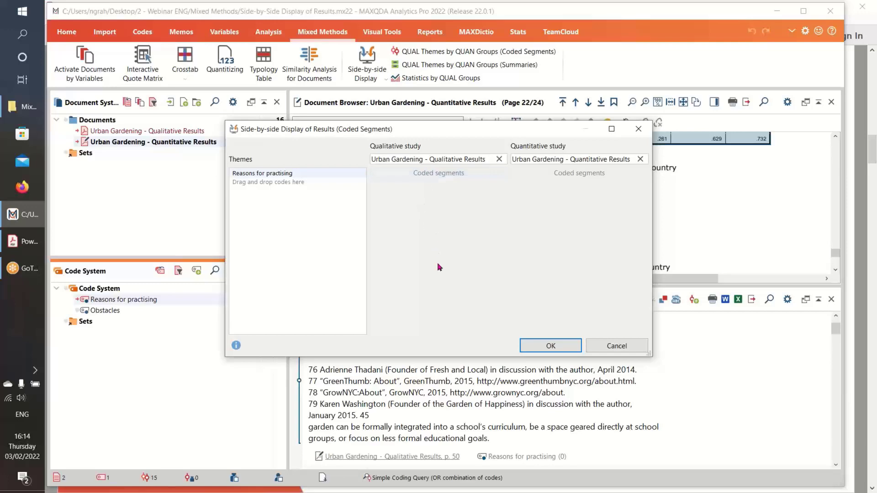
{"action": "left_click", "coordinate": [549, 347]}
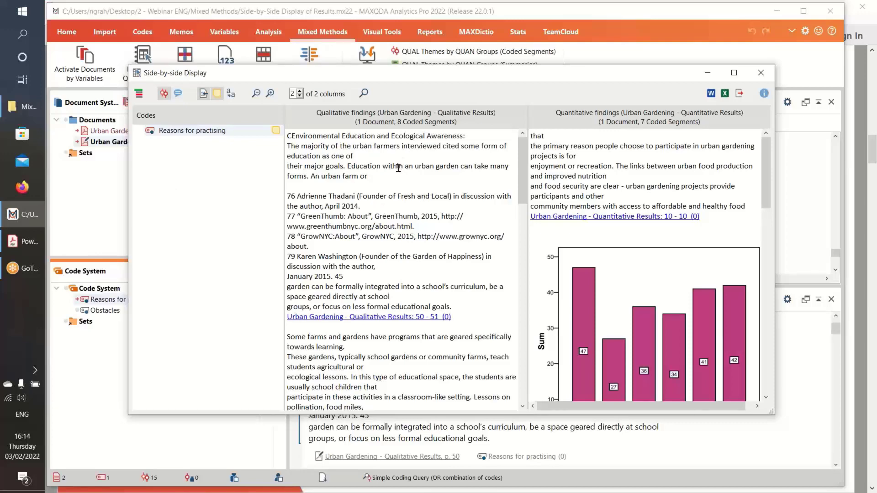
- Compare the qualitative coded segments on reasons for practising with the quantitative bar chart of respondents' reasons for gardening
{"action": "left_click_drag", "start_coordinate": [524, 185], "coordinate": [524, 228]}
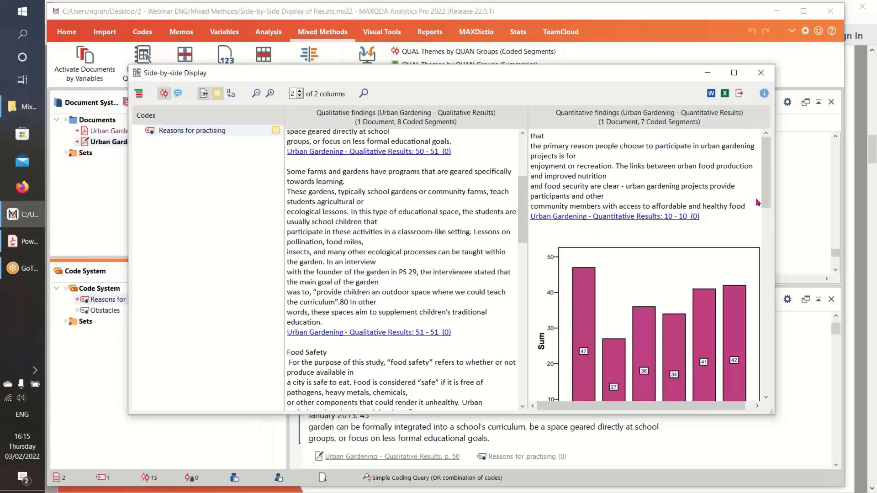
{"action": "scroll", "coordinate": [769, 171], "scroll_direction": "down", "scroll_amount": 3}
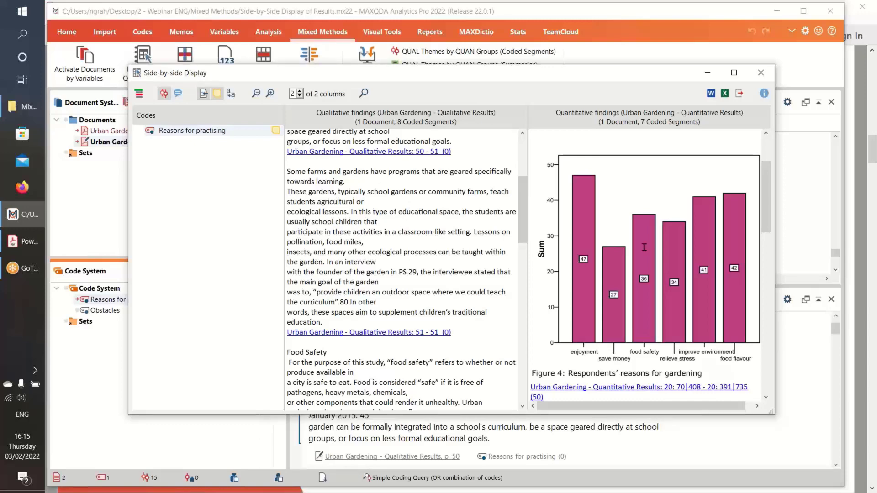
{"action": "scroll", "coordinate": [430, 268], "scroll_direction": "down", "scroll_amount": 4}
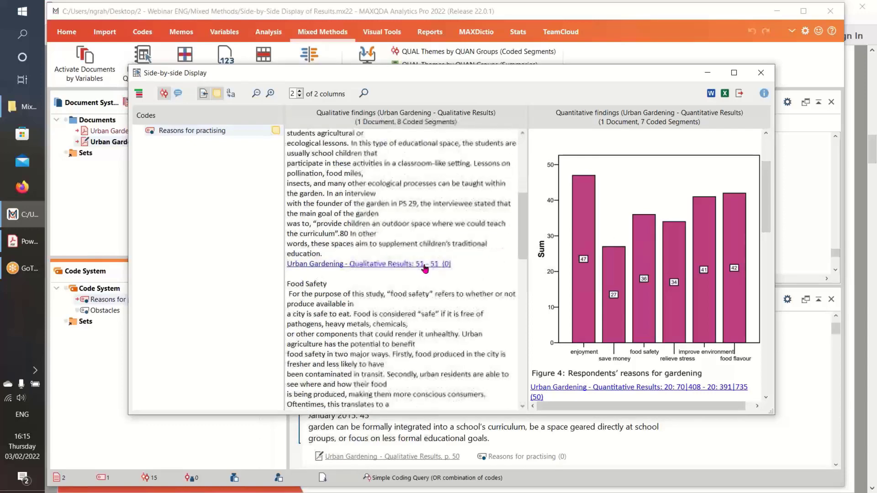
{"action": "scroll", "coordinate": [424, 264], "scroll_direction": "down", "scroll_amount": 1}
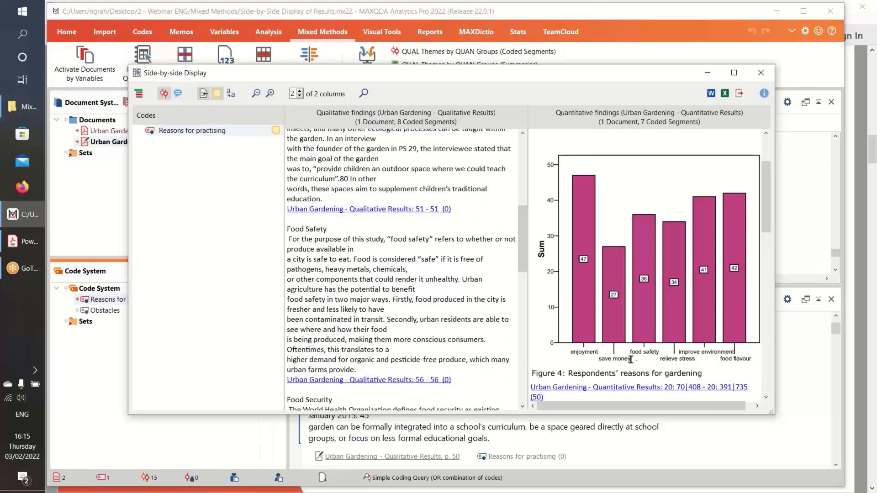
{"action": "scroll", "coordinate": [647, 364], "scroll_direction": "down", "scroll_amount": 1}
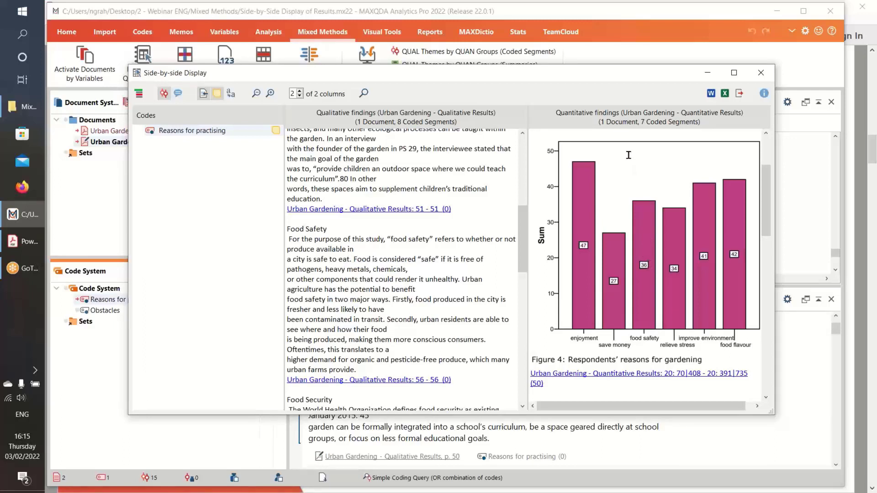
{"action": "scroll", "coordinate": [351, 255], "scroll_direction": "down", "scroll_amount": 1}
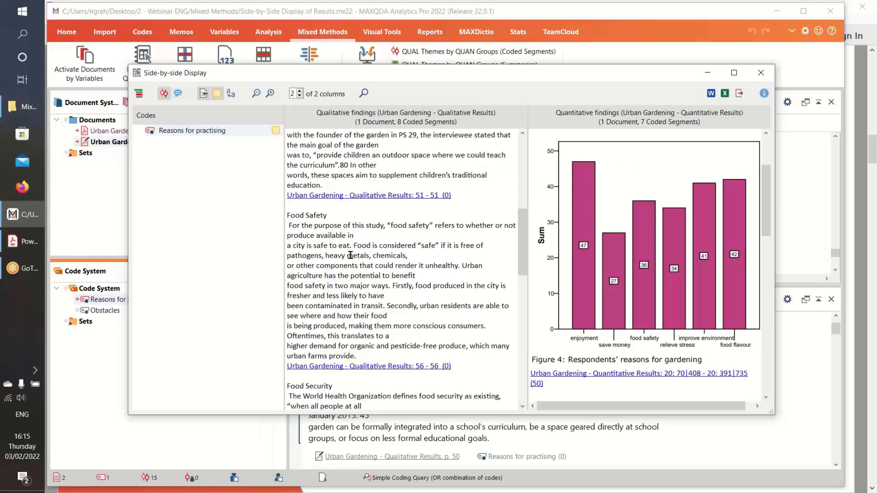
{"action": "scroll", "coordinate": [343, 257], "scroll_direction": "down", "scroll_amount": 6}
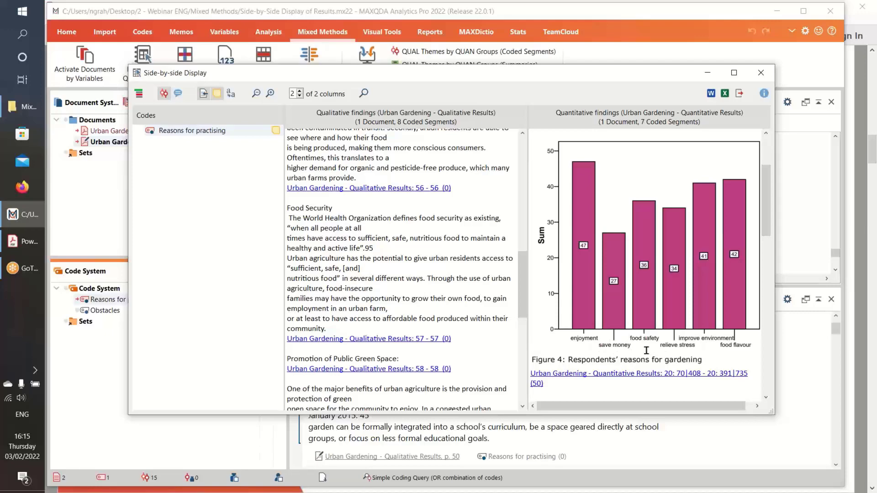
{"action": "scroll", "coordinate": [338, 268], "scroll_direction": "down", "scroll_amount": 4}
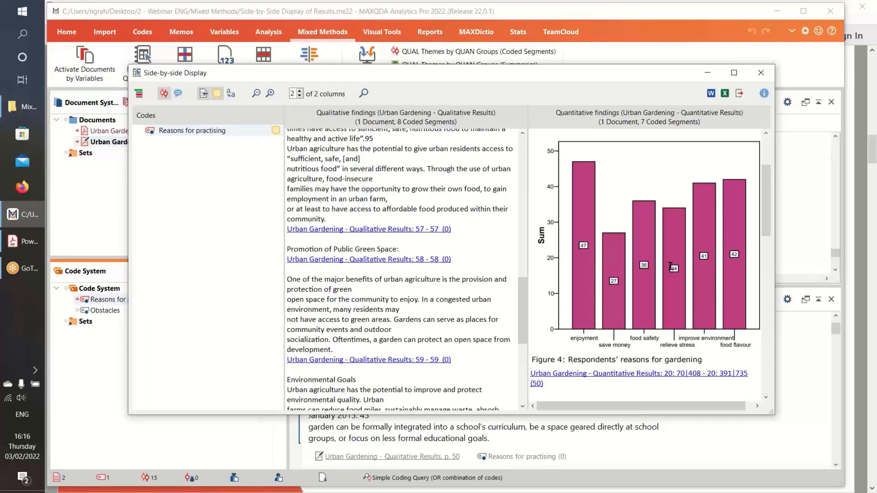
{"action": "scroll", "coordinate": [406, 267], "scroll_direction": "up", "scroll_amount": 6}
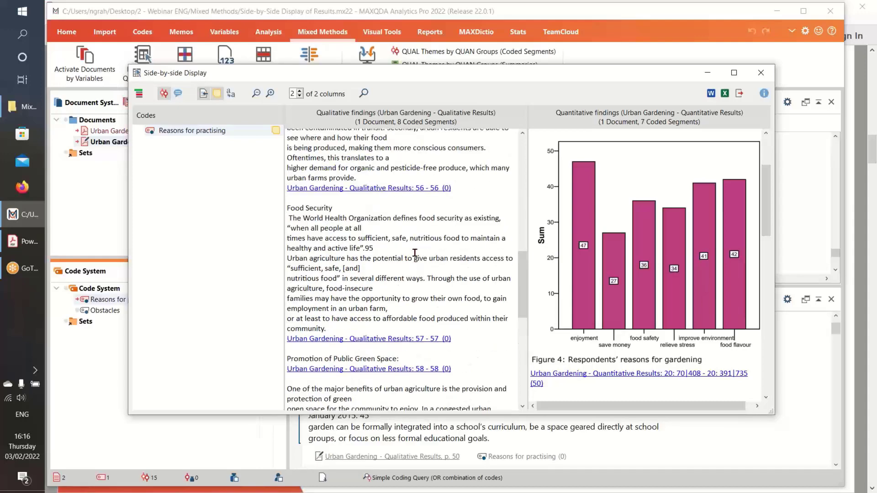
{"action": "scroll", "coordinate": [414, 252], "scroll_direction": "up", "scroll_amount": 4}
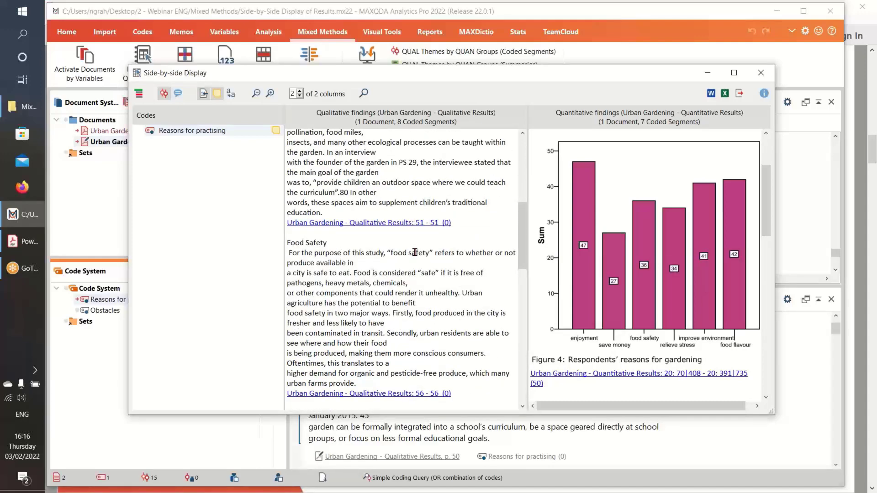
{"action": "scroll", "coordinate": [374, 177], "scroll_direction": "up", "scroll_amount": 3}
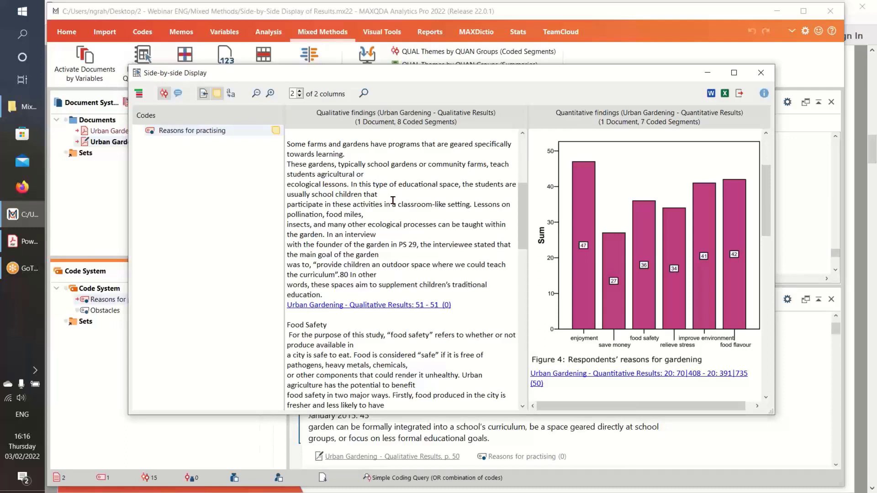
- Check the meta-inferences diagram slide in Adobe Acrobat Reader, and close the Side-by-side Display back in MAXQDA
{"action": "left_click", "coordinate": [25, 241]}
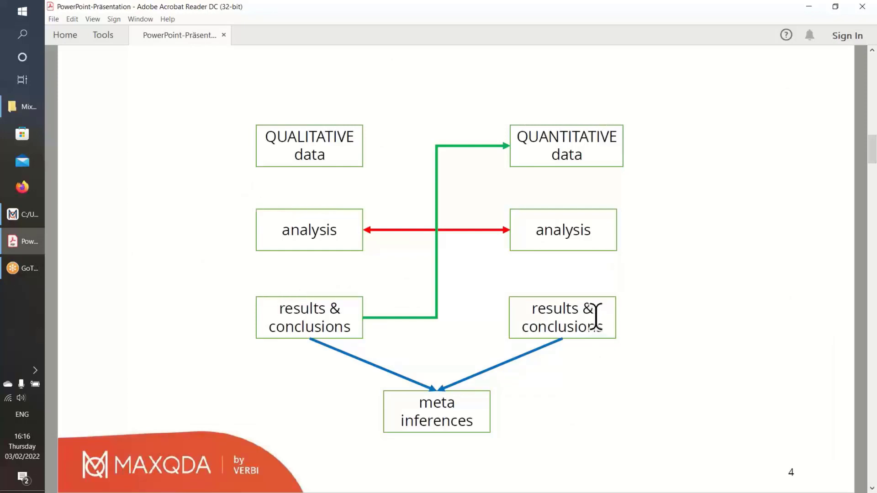
{"action": "left_click", "coordinate": [23, 214]}
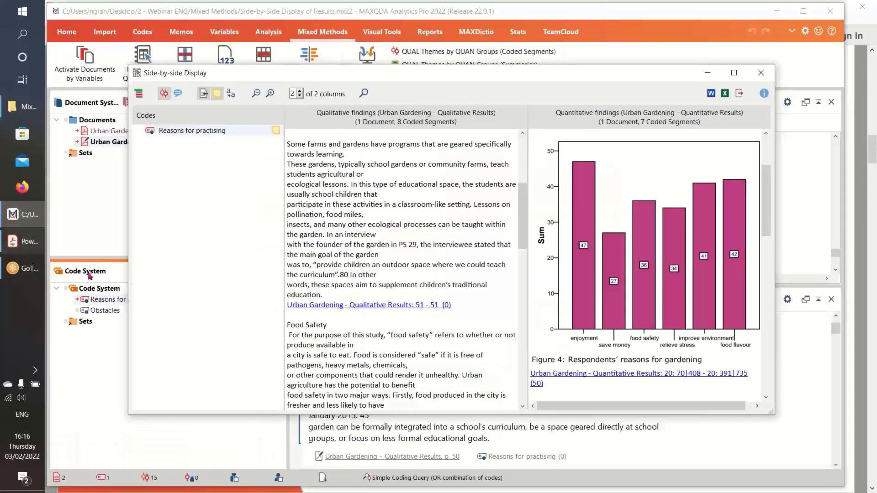
{"action": "left_click", "coordinate": [761, 73]}
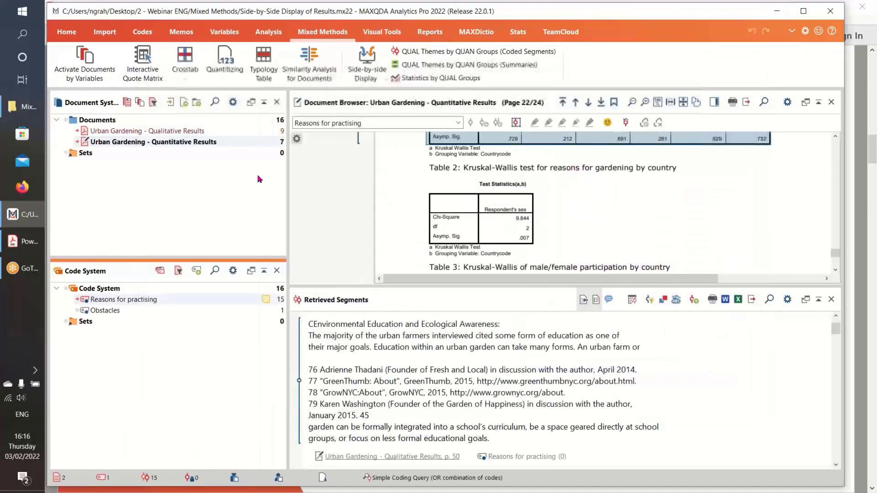
- View the title page of the Quantitative Results document, and open the Qualitative Results document at its first page
{"action": "left_click", "coordinate": [563, 102]}
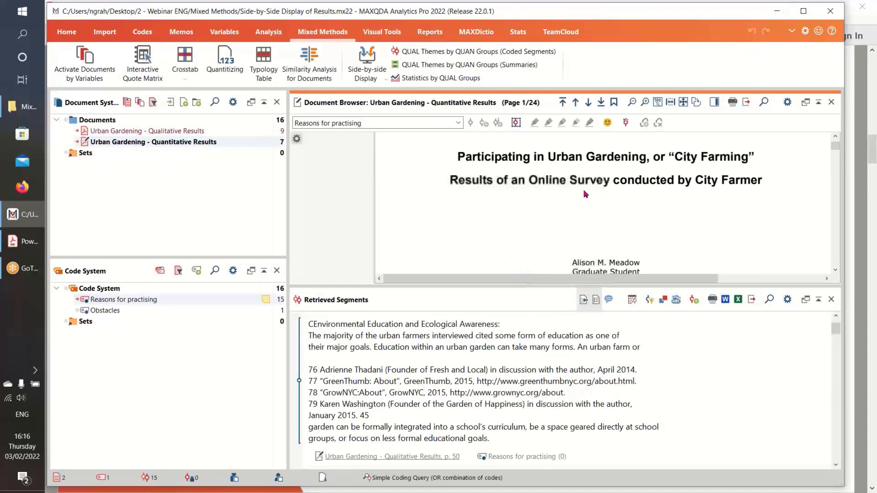
{"action": "scroll", "coordinate": [585, 194], "scroll_direction": "down", "scroll_amount": 1}
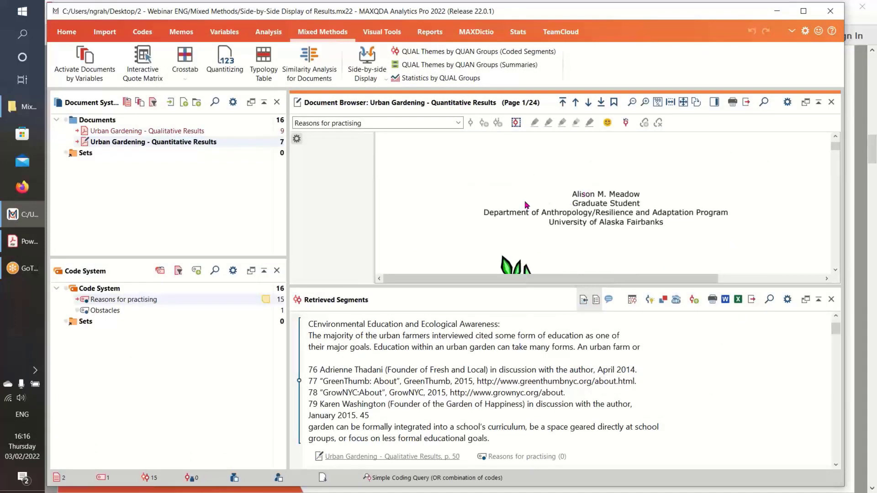
{"action": "double_click", "coordinate": [132, 133]}
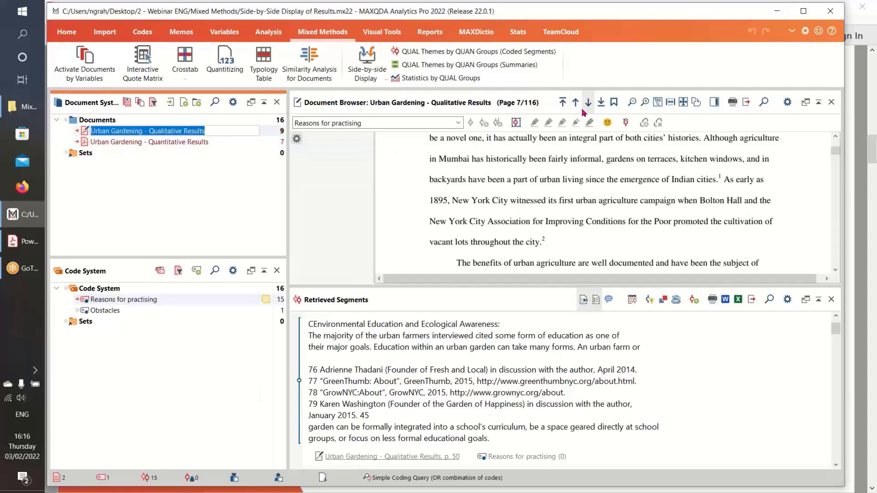
{"action": "left_click", "coordinate": [562, 102]}
{"action": "scroll", "coordinate": [601, 171], "scroll_direction": "down", "scroll_amount": 1}
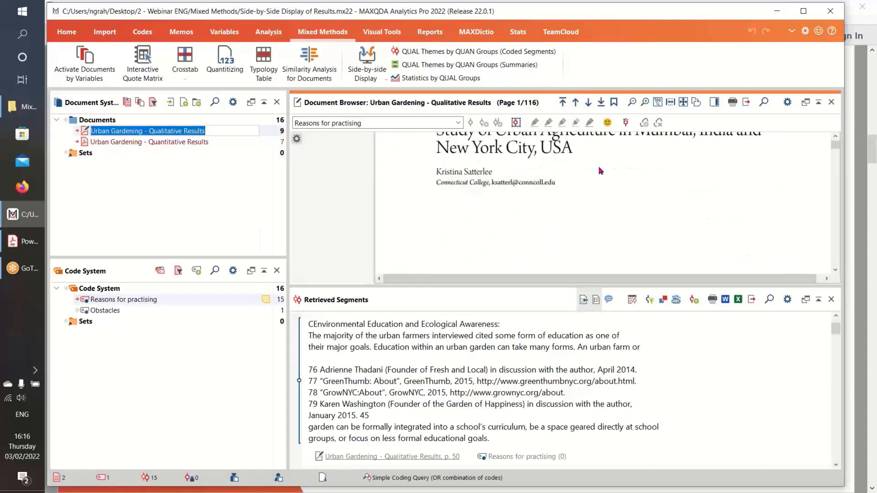
{"action": "scroll", "coordinate": [601, 172], "scroll_direction": "down", "scroll_amount": 3}
{"action": "scroll", "coordinate": [601, 177], "scroll_direction": "down", "scroll_amount": 2}
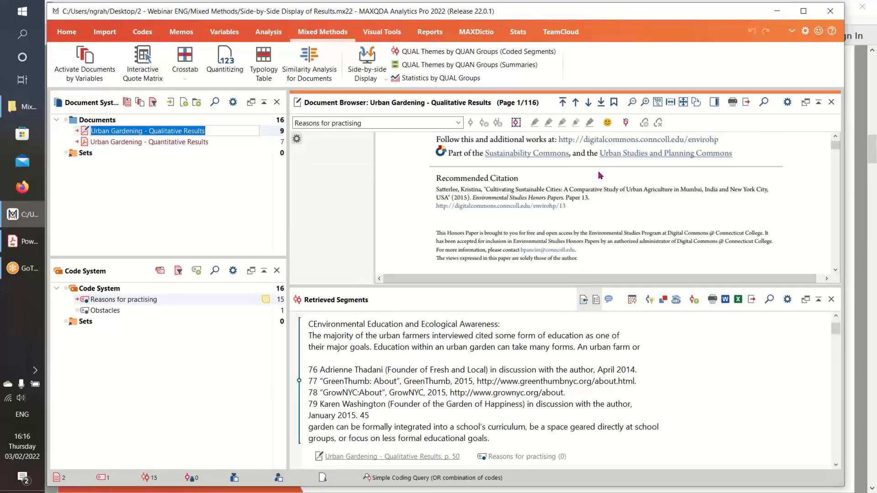
{"action": "scroll", "coordinate": [599, 176], "scroll_direction": "up", "scroll_amount": 1}
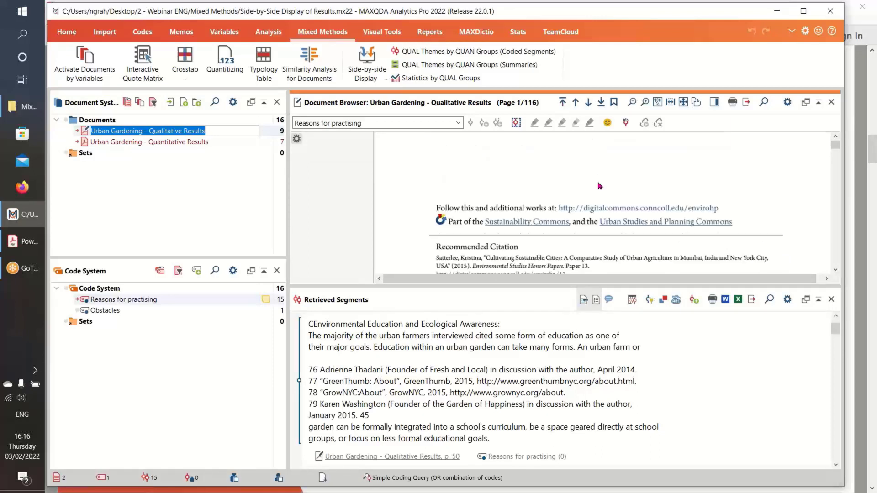
{"action": "left_click", "coordinate": [259, 188]}
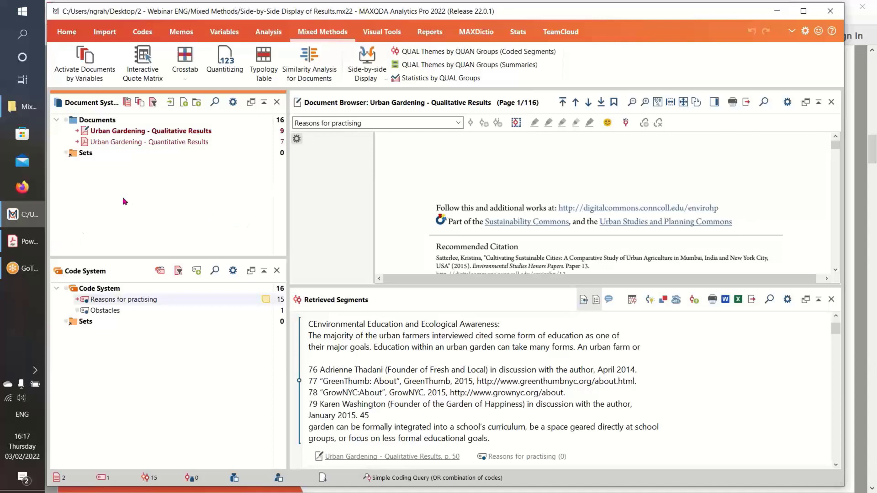
- Switch to Adobe Acrobat Reader, show the Results-based Integration slide, and return to MAXQDA
{"action": "left_click", "coordinate": [23, 241]}
{"action": "scroll", "coordinate": [317, 235], "scroll_direction": "down", "scroll_amount": 1}
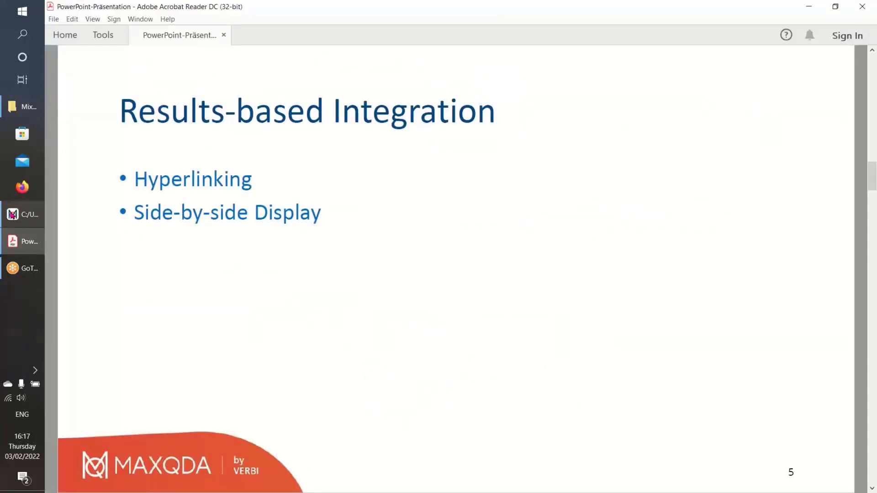
{"action": "left_click", "coordinate": [23, 215]}
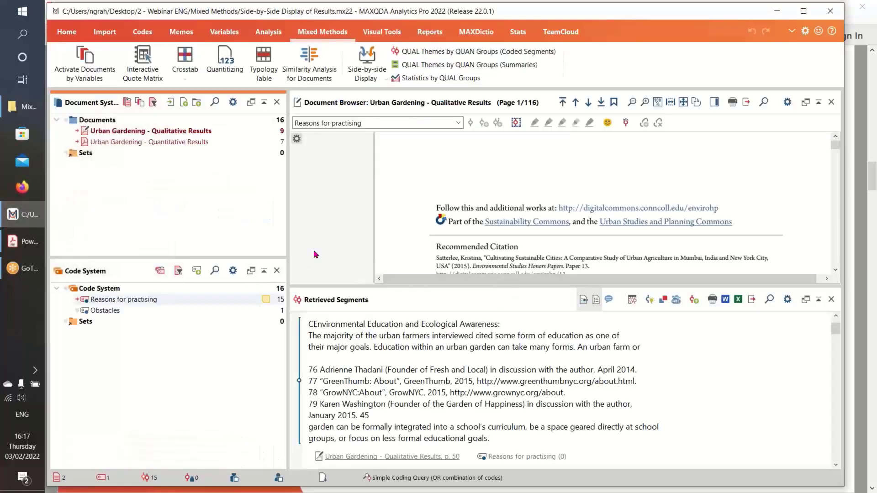
{"action": "scroll", "coordinate": [592, 176], "scroll_direction": "down", "scroll_amount": 3}
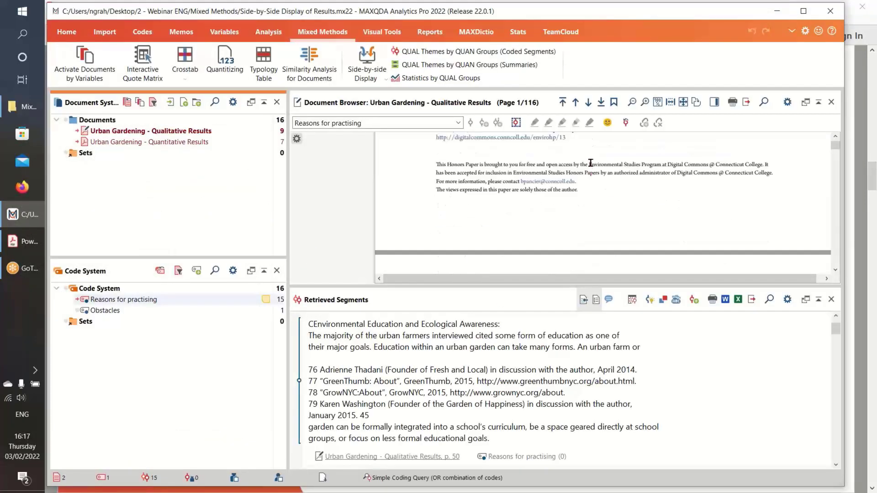
{"action": "scroll", "coordinate": [589, 165], "scroll_direction": "down", "scroll_amount": 3}
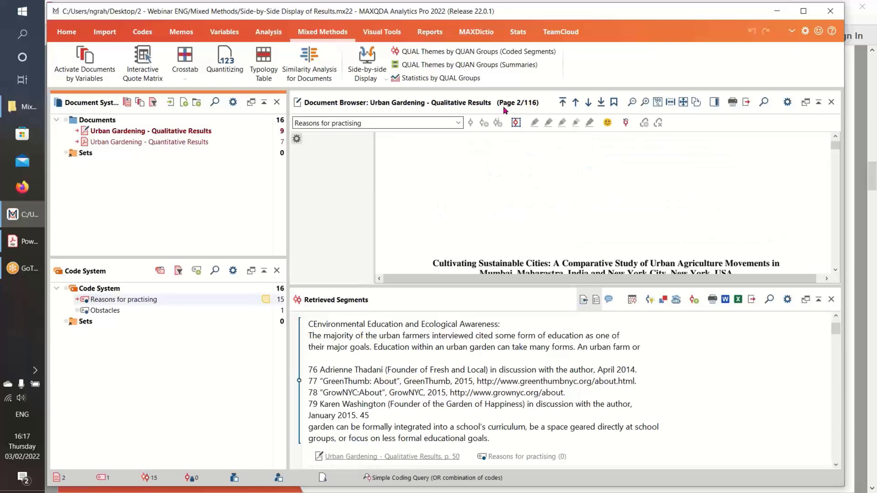
{"action": "left_click", "coordinate": [428, 34]}
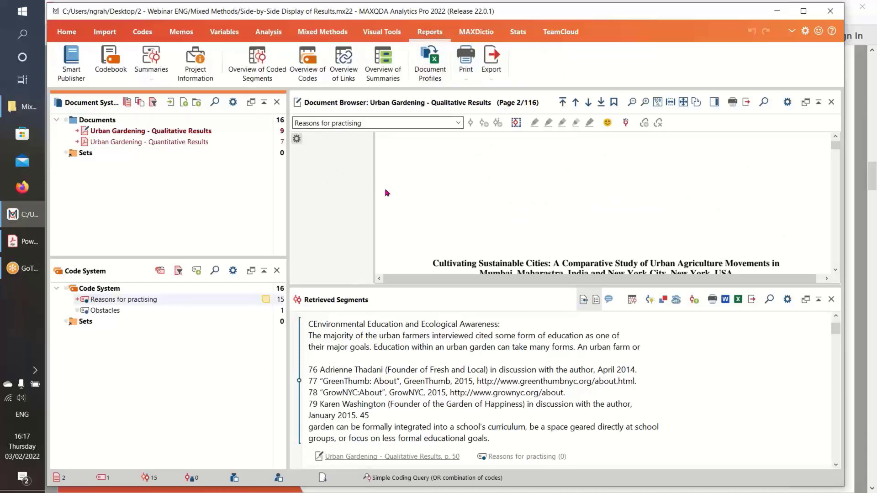
- Open the overview of links, follow the first listed link to its passage in the Quantitative Results document, and close the overview
{"action": "left_click", "coordinate": [344, 60]}
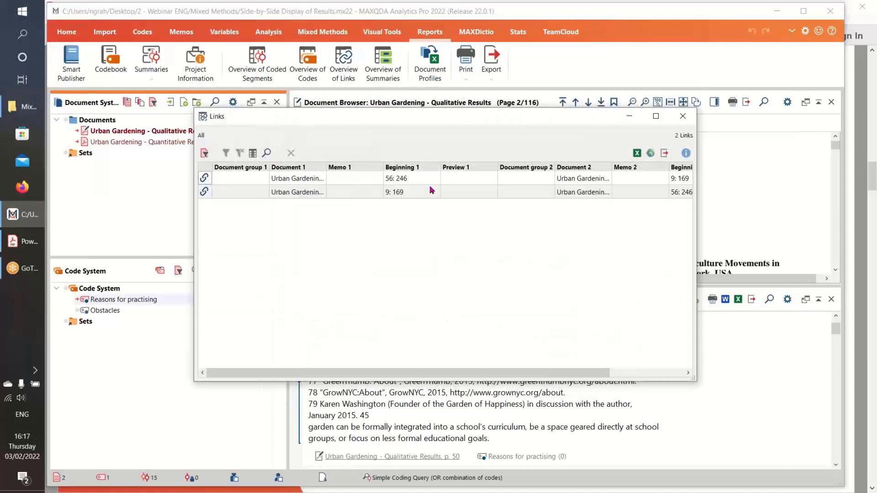
{"action": "left_click", "coordinate": [302, 179]}
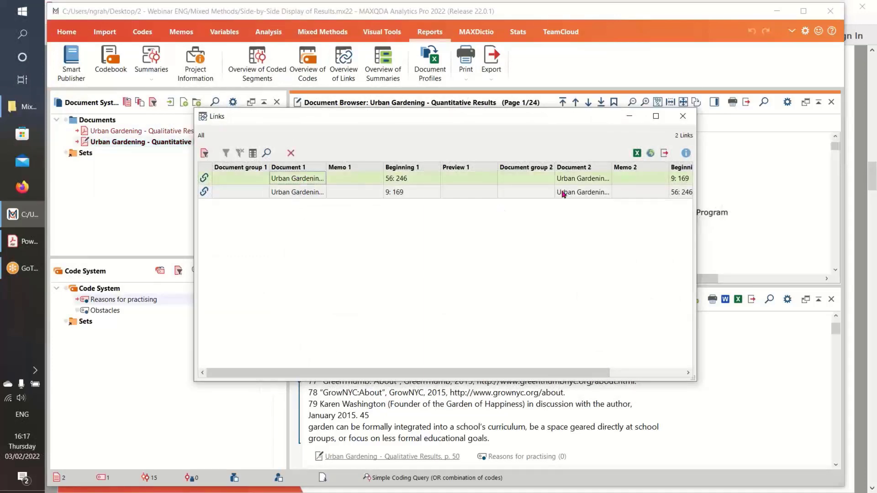
{"action": "left_click", "coordinate": [682, 116]}
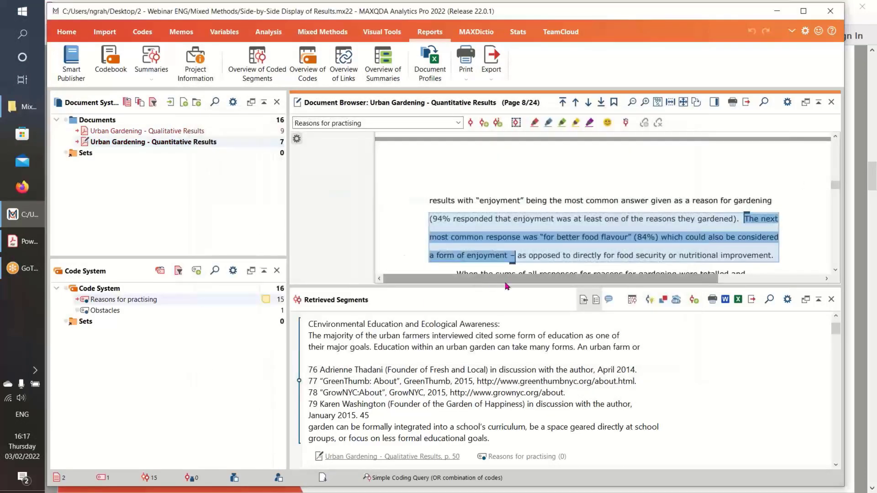
- Enlarge the document browser's height and reset all code and document activations
{"action": "left_click_drag", "start_coordinate": [515, 286], "coordinate": [515, 333]}
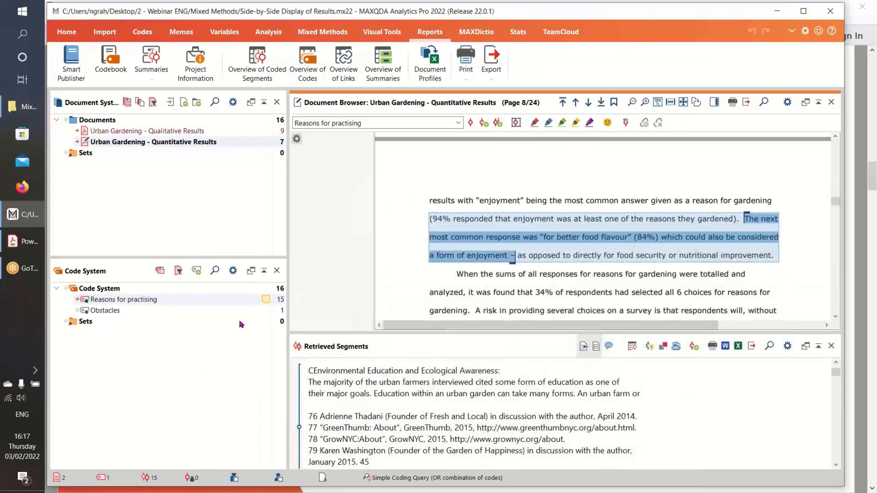
{"action": "left_click", "coordinate": [160, 271]}
{"action": "left_click", "coordinate": [127, 102]}
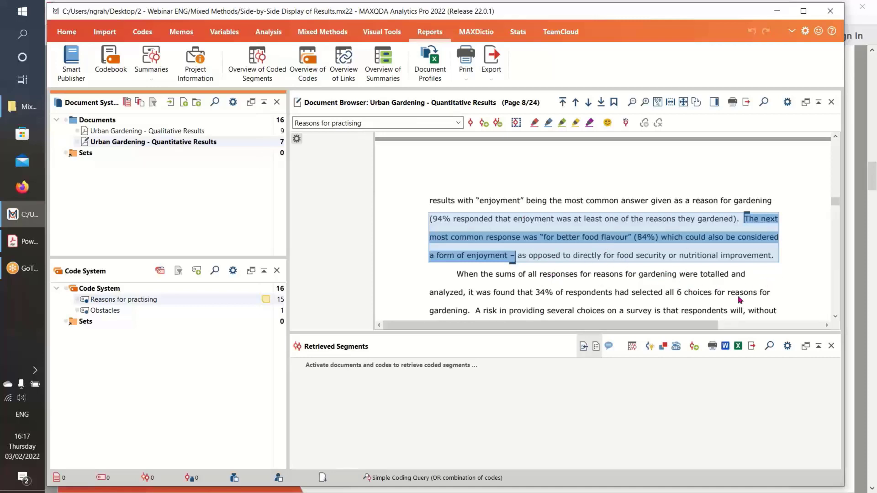
- Follow the link in the highlighted quantitative passage to the linked Food Safety segment in the Qualitative Results document and read it
{"action": "left_click", "coordinate": [580, 240]}
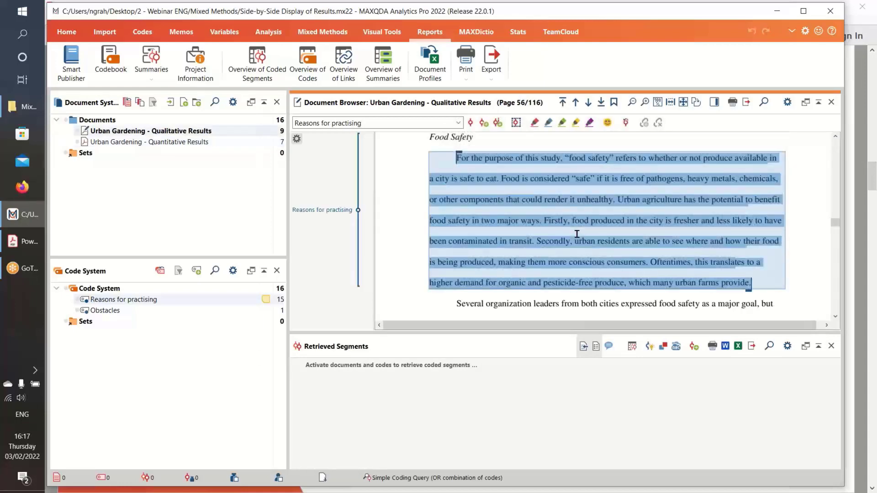
{"action": "scroll", "coordinate": [419, 205], "scroll_direction": "up", "scroll_amount": 1}
{"action": "scroll", "coordinate": [419, 204], "scroll_direction": "down", "scroll_amount": 2}
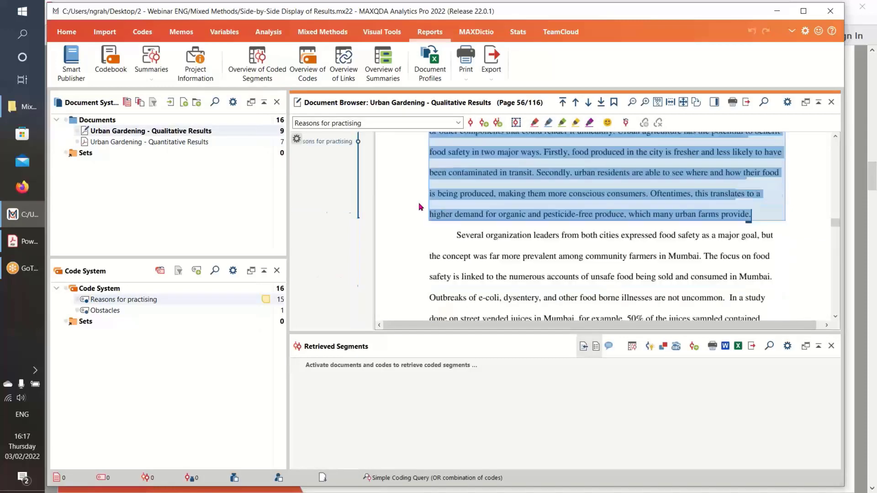
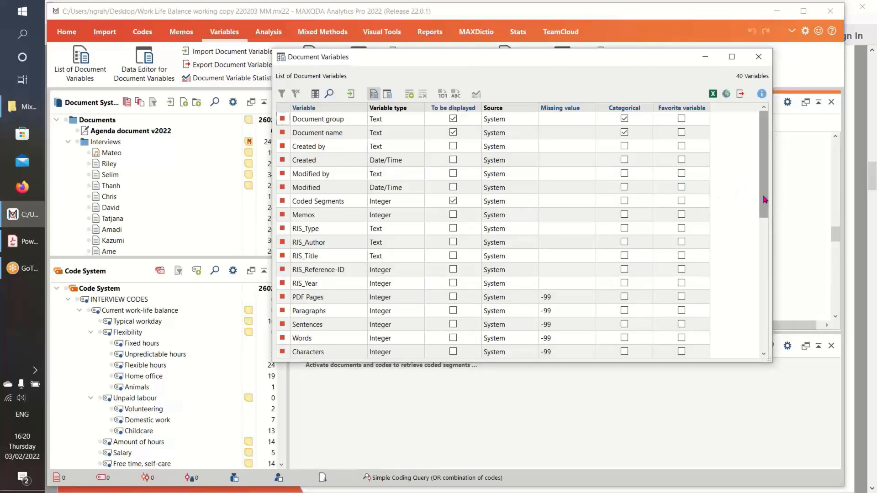
- Look through the list of document variables, examining the system variables and the user-defined ones
{"action": "scroll", "coordinate": [671, 287], "scroll_direction": "down", "scroll_amount": 5}
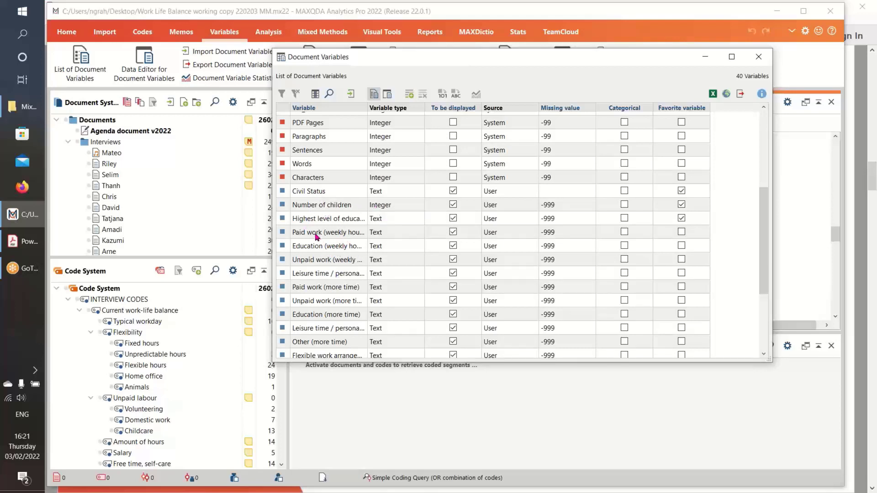
{"action": "scroll", "coordinate": [318, 240], "scroll_direction": "down", "scroll_amount": 3}
{"action": "scroll", "coordinate": [319, 247], "scroll_direction": "down", "scroll_amount": 1}
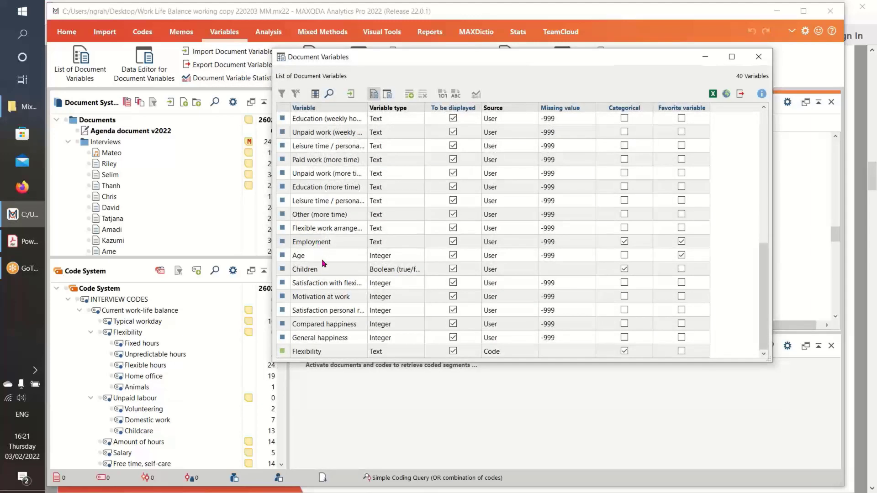
{"action": "scroll", "coordinate": [321, 259], "scroll_direction": "up", "scroll_amount": 5}
{"action": "scroll", "coordinate": [322, 259], "scroll_direction": "down", "scroll_amount": 2}
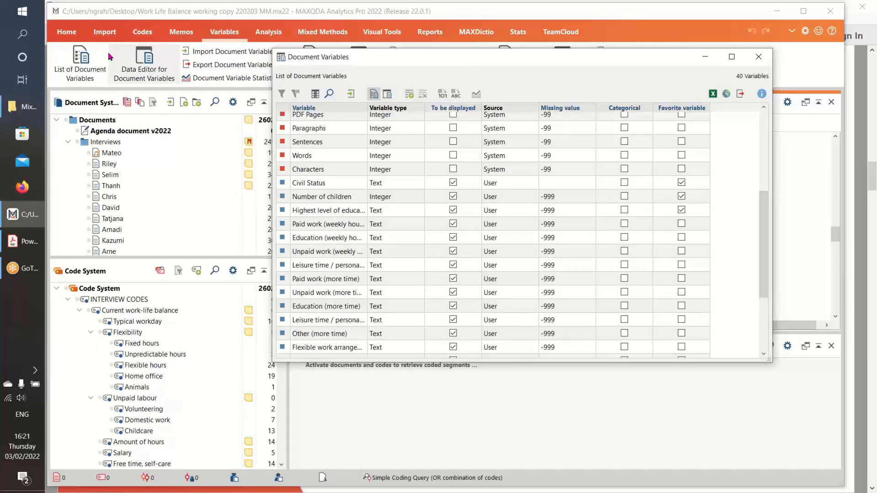
- Display the variable data editor, activate the Interviews document group, and limit the table to activated documents
{"action": "left_click", "coordinate": [387, 94]}
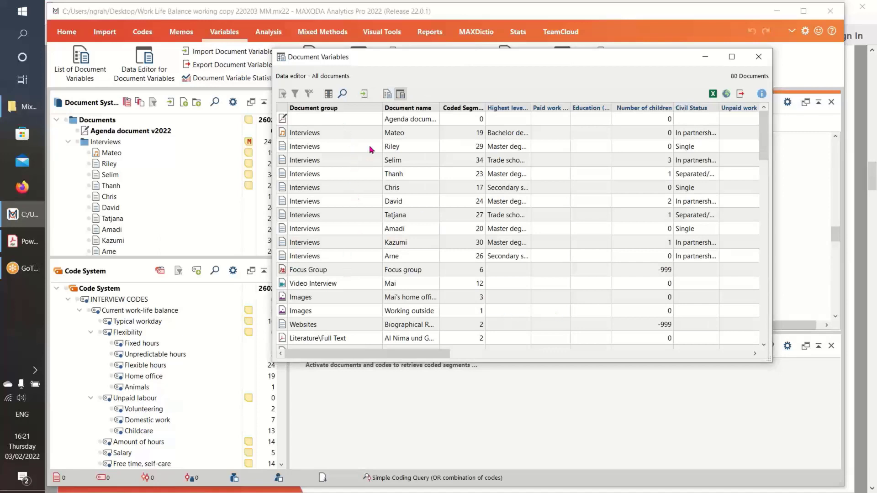
{"action": "left_click", "coordinate": [88, 144]}
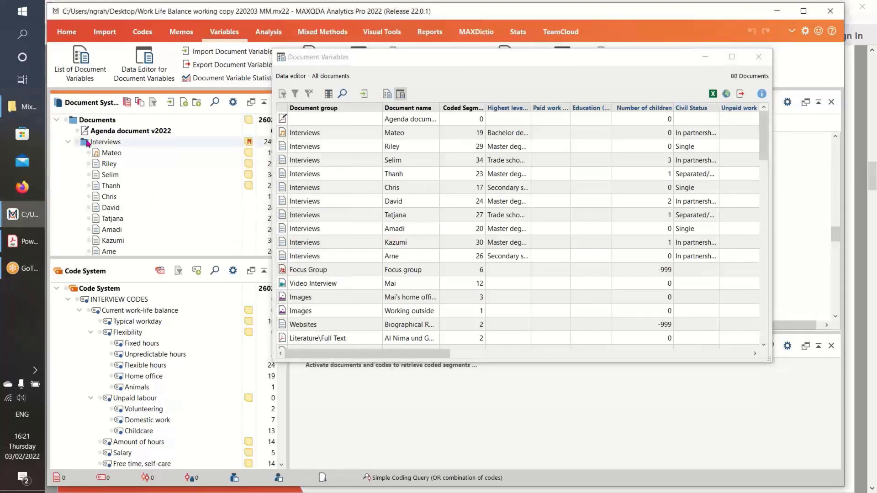
{"action": "left_click", "coordinate": [88, 144], "text": "ctrl"}
{"action": "left_click", "coordinate": [284, 94]}
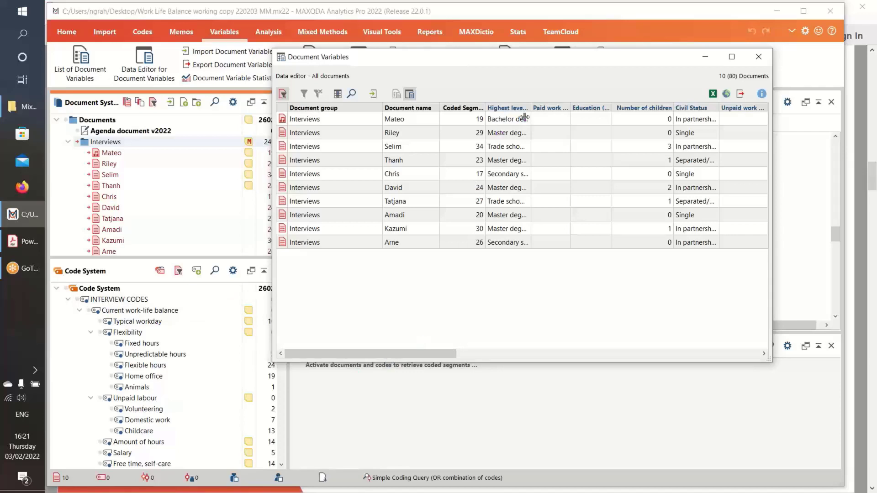
- Widen the Highest level of education column, review the interviewees' values across all variables, and close the Document Variables window
{"action": "left_click_drag", "start_coordinate": [534, 108], "coordinate": [553, 108]}
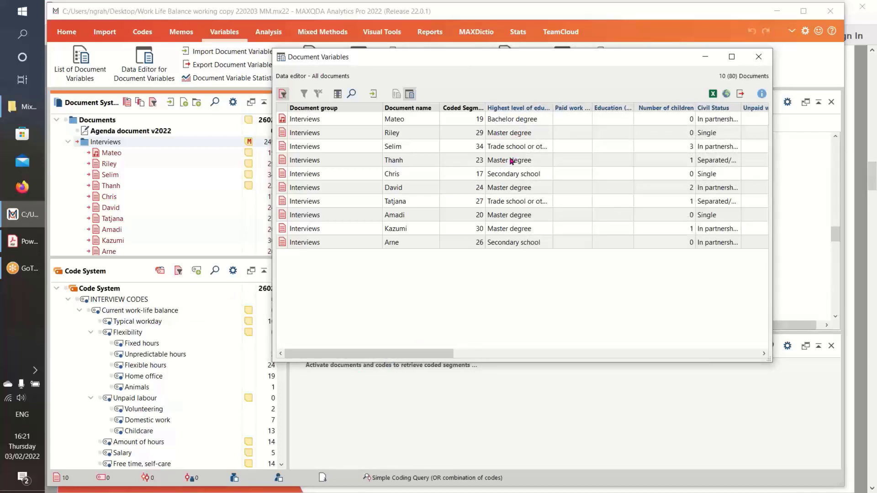
{"action": "left_click_drag", "start_coordinate": [445, 354], "coordinate": [537, 353]}
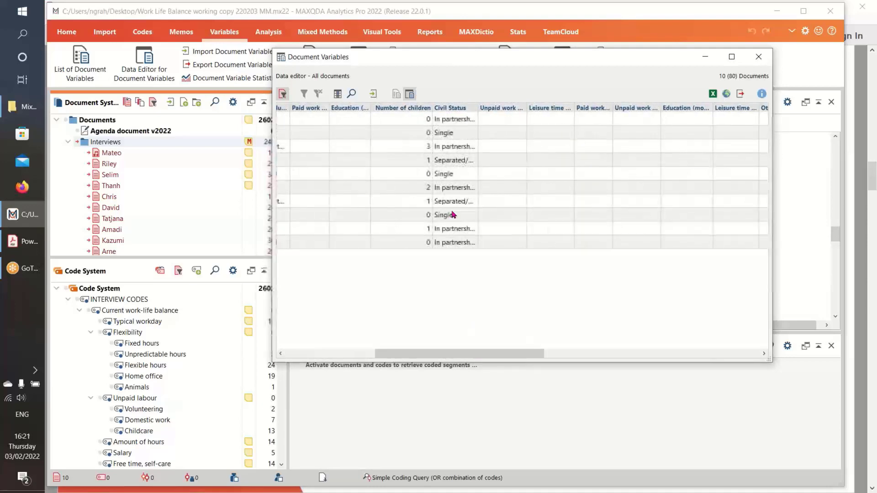
{"action": "left_click_drag", "start_coordinate": [484, 355], "coordinate": [636, 361]}
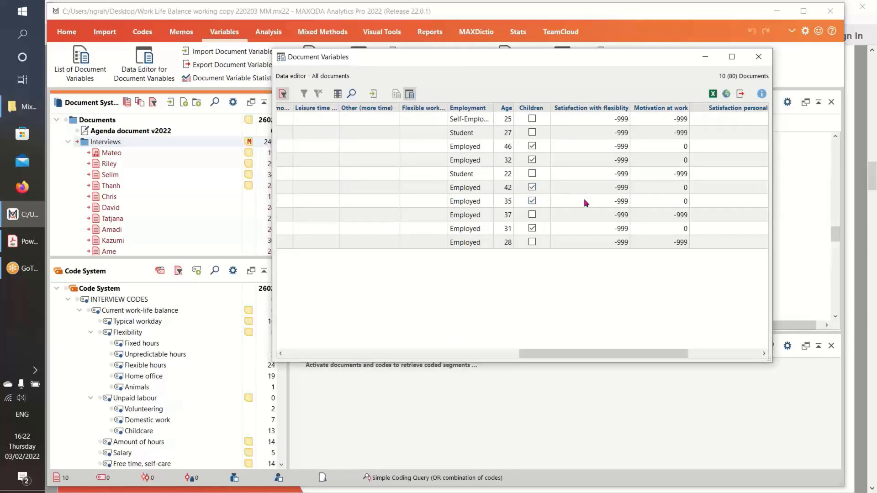
{"action": "left_click_drag", "start_coordinate": [640, 353], "coordinate": [405, 355]}
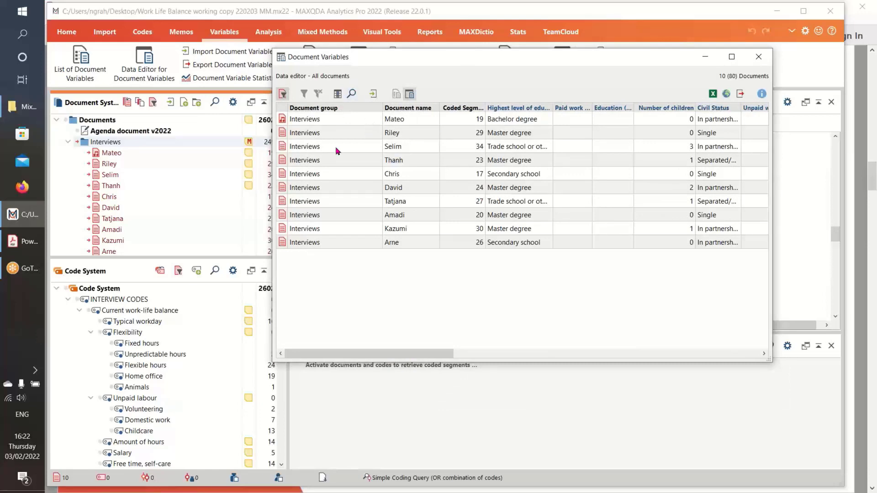
{"action": "left_click", "coordinate": [758, 56]}
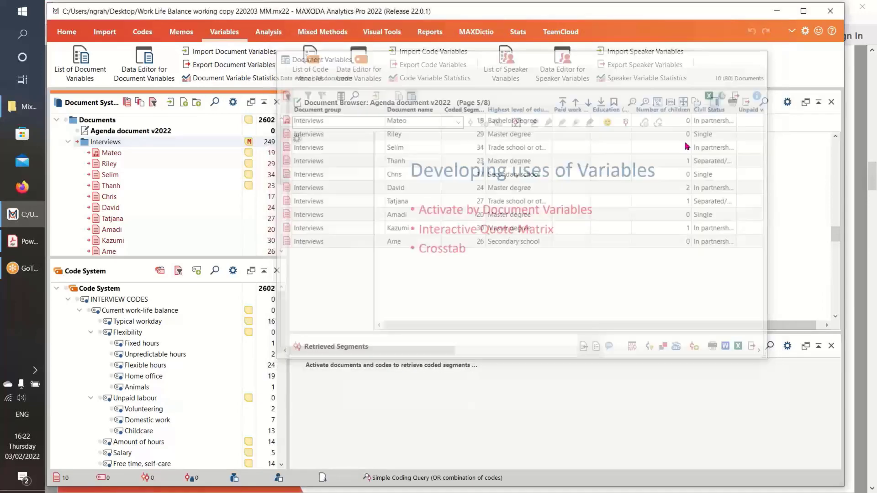
- Reset the document activations, and set up an activation by variable with the condition Civil Status equal to In partnership/married
{"action": "left_click", "coordinate": [323, 31]}
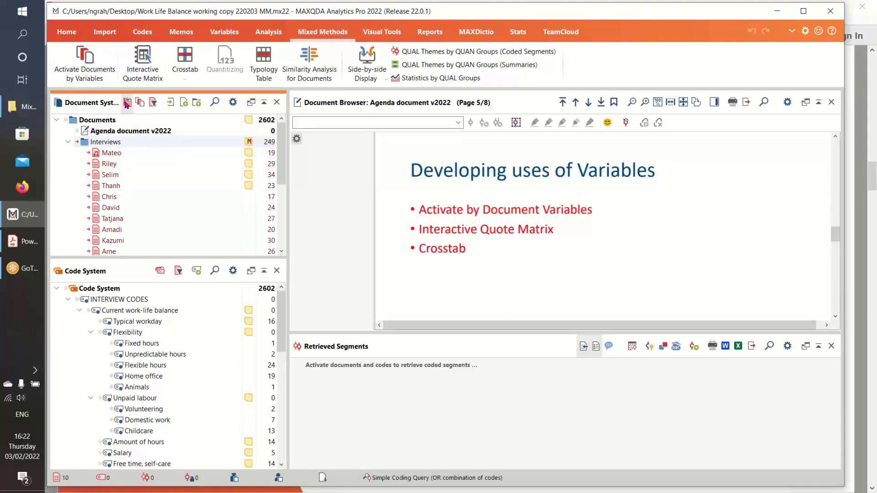
{"action": "left_click", "coordinate": [127, 103]}
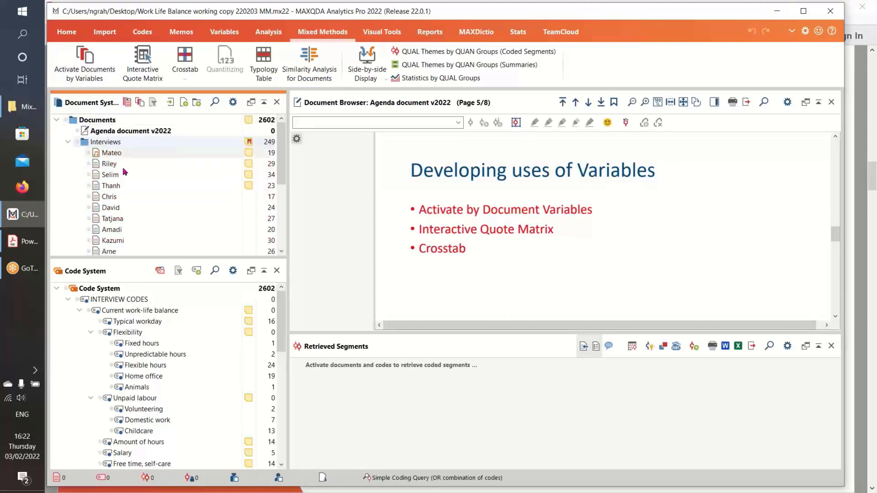
{"action": "left_click", "coordinate": [81, 59]}
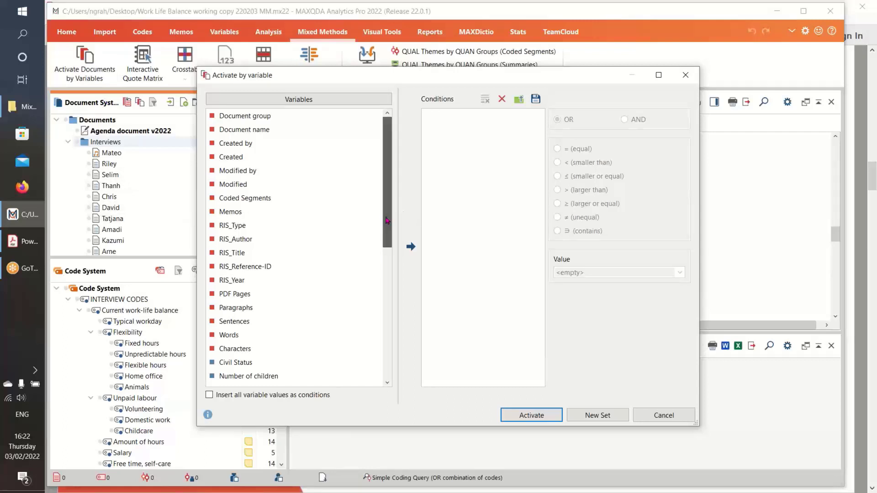
{"action": "left_click_drag", "start_coordinate": [386, 221], "coordinate": [392, 282]}
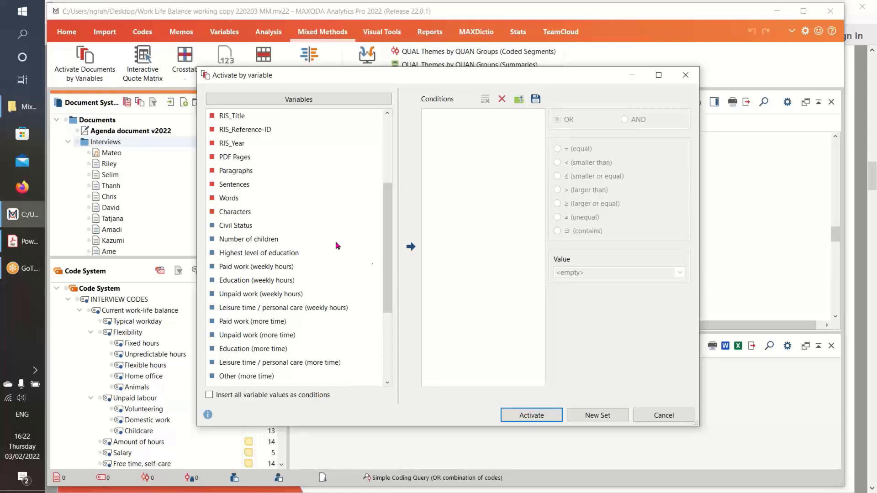
{"action": "left_click", "coordinate": [230, 226]}
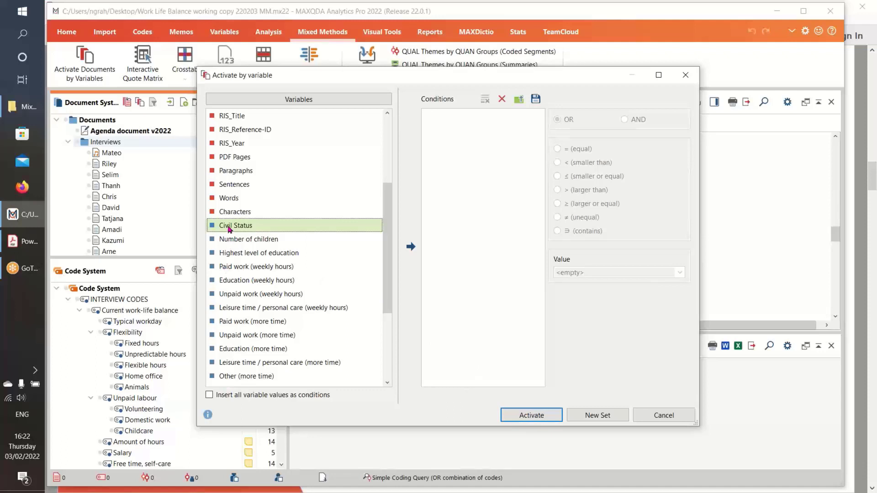
{"action": "left_click", "coordinate": [411, 248]}
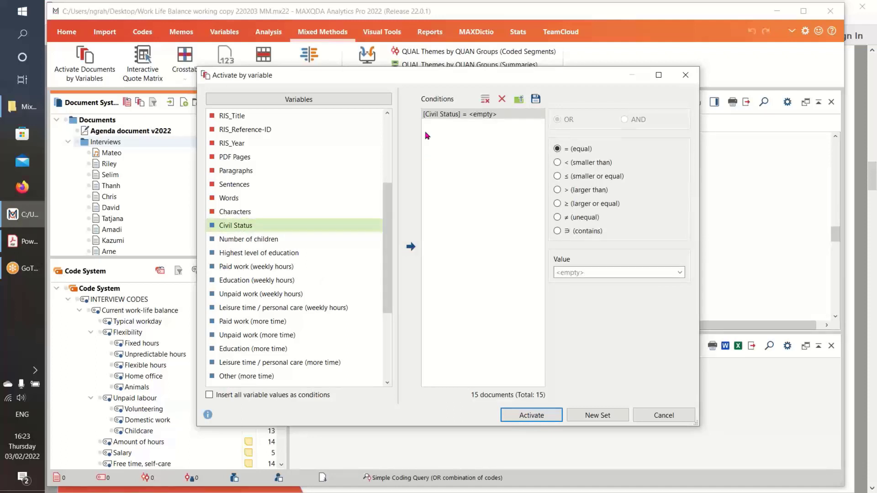
{"action": "left_click", "coordinate": [431, 116]}
{"action": "left_click", "coordinate": [680, 272]}
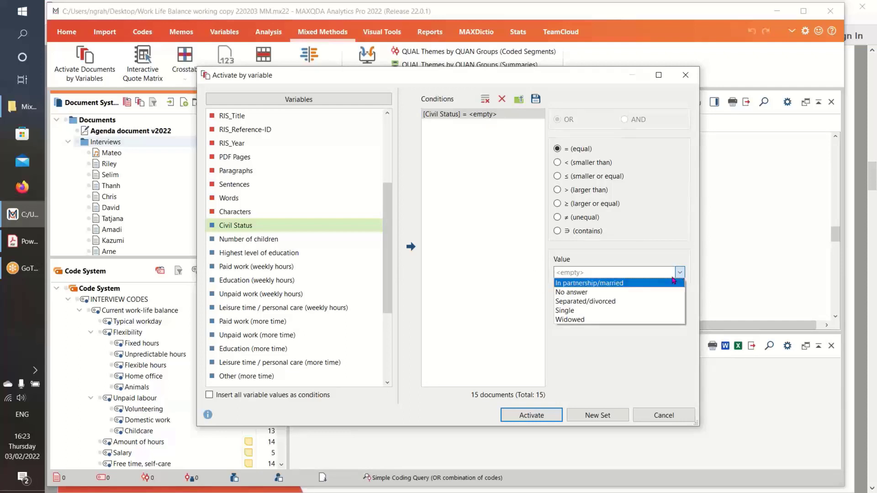
{"action": "left_click", "coordinate": [639, 285]}
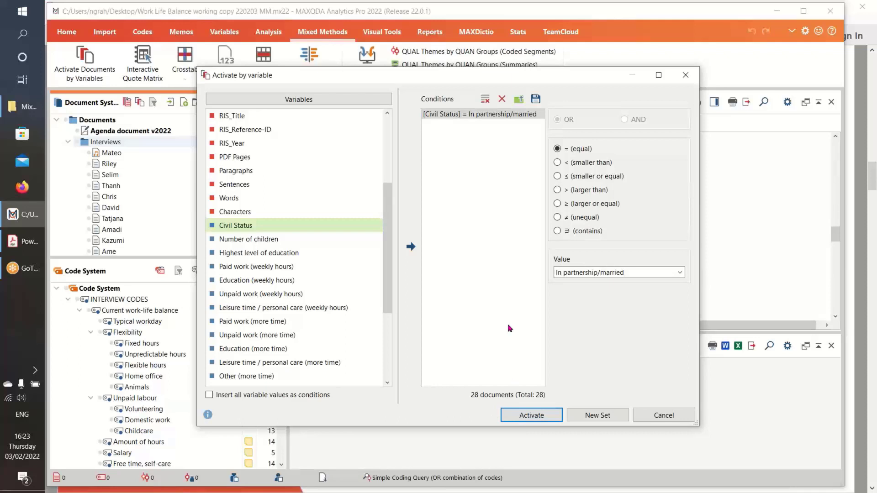
- Add an AND condition with Document group equal to Interviews, and activate the documents that meet both conditions
{"action": "left_click_drag", "start_coordinate": [389, 260], "coordinate": [386, 191]}
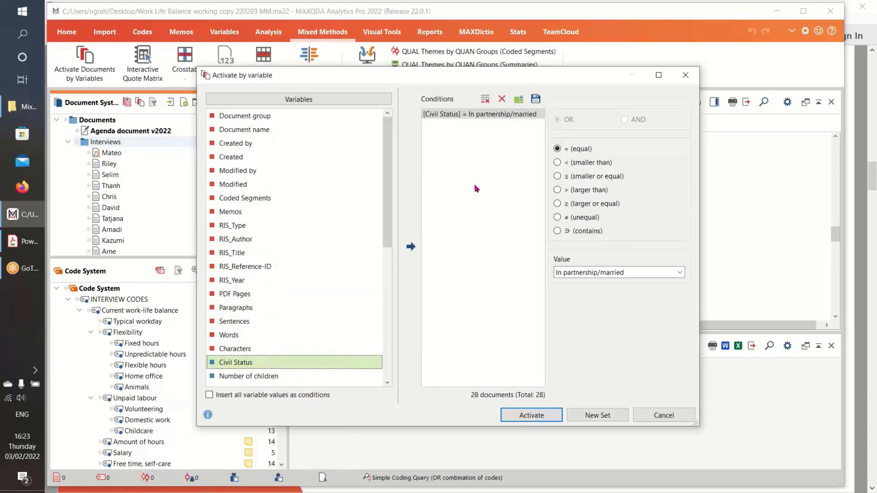
{"action": "left_click", "coordinate": [227, 120]}
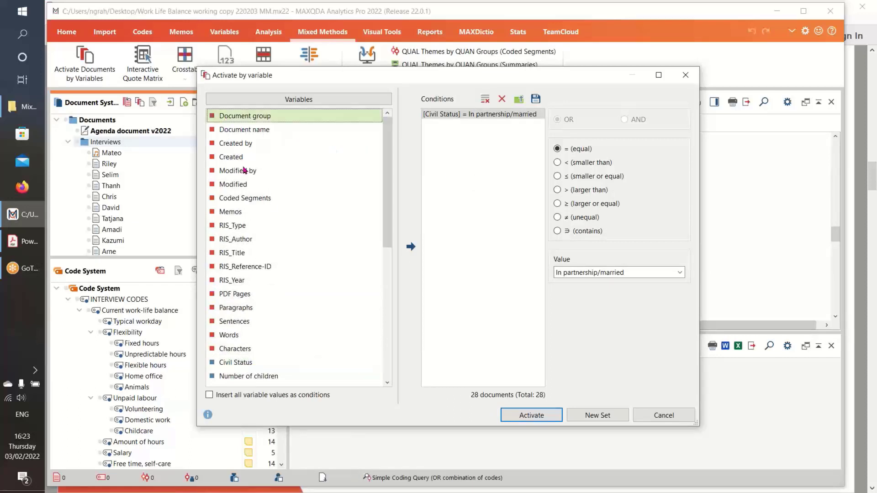
{"action": "left_click", "coordinate": [411, 247]}
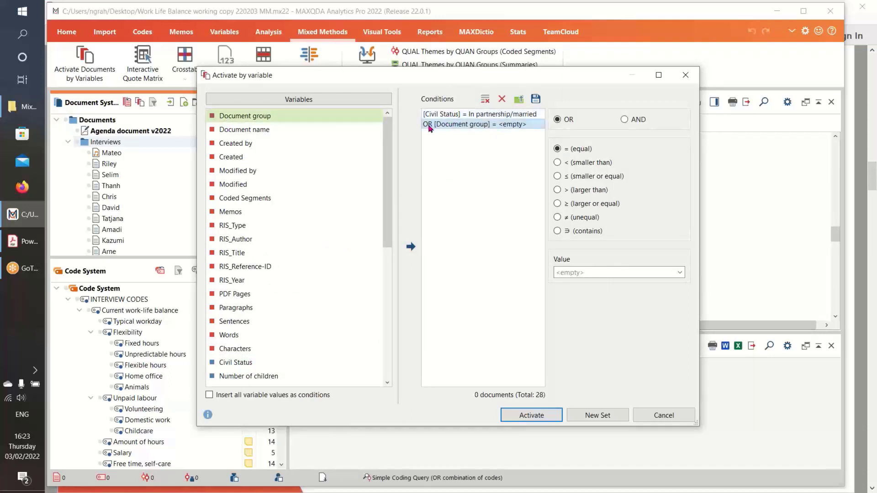
{"action": "left_click", "coordinate": [624, 120]}
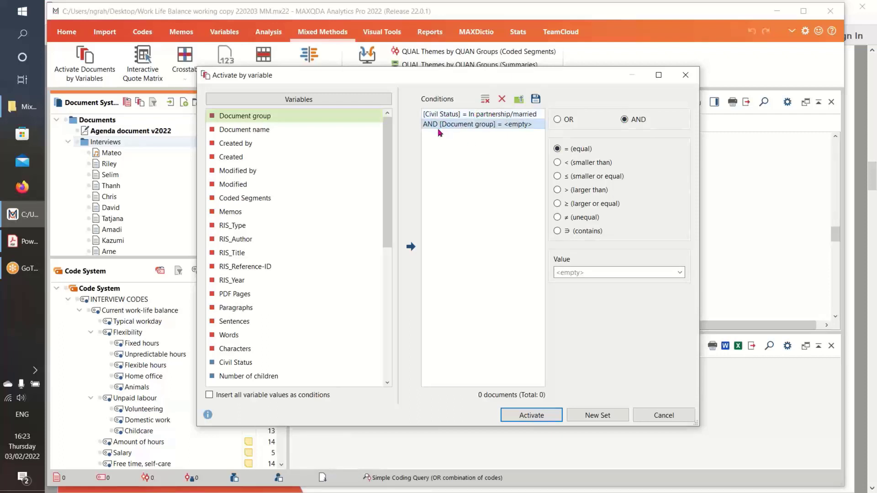
{"action": "left_click", "coordinate": [680, 273]}
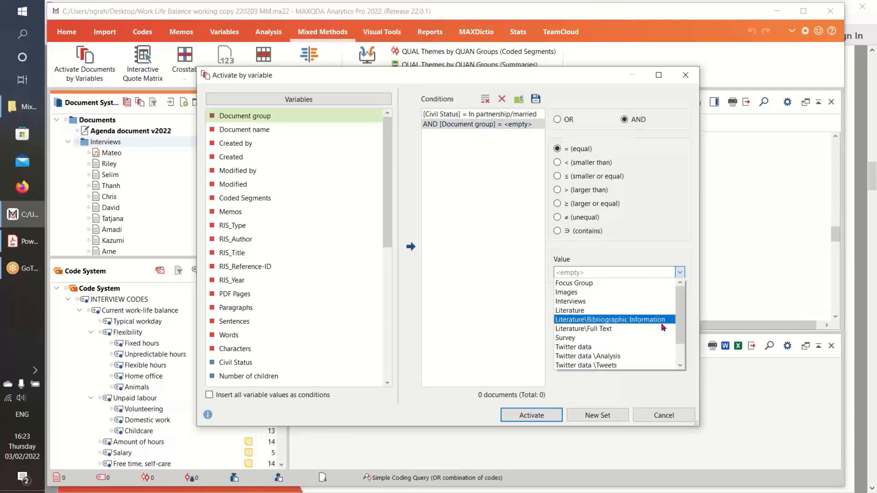
{"action": "left_click", "coordinate": [658, 302]}
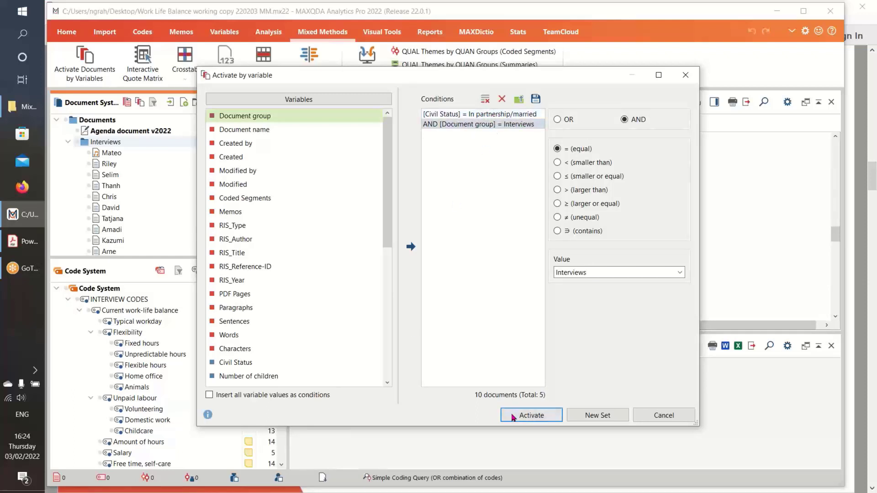
{"action": "left_click", "coordinate": [530, 415]}
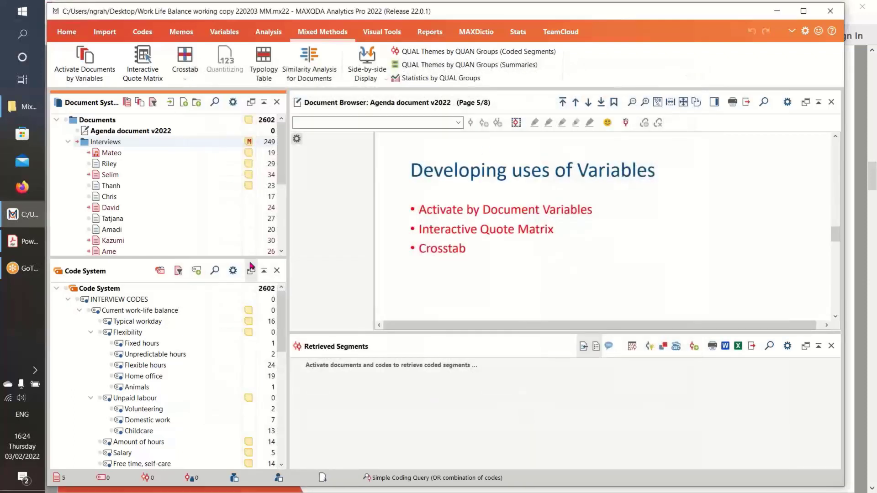
{"action": "mouse_move", "coordinate": [154, 155]}
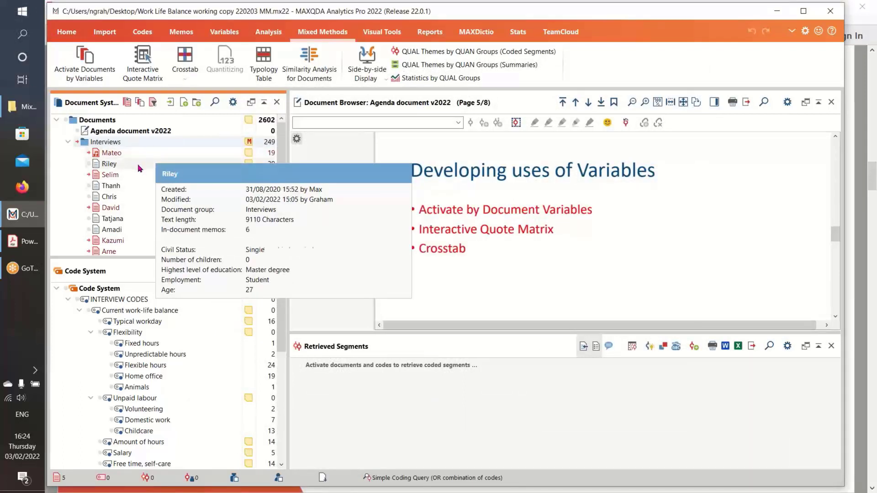
- Activate the Childcare code under Unpaid labour, and review its coded segments in an enlarged Retrieved Segments window
{"action": "mouse_move", "coordinate": [146, 186]}
{"action": "scroll", "coordinate": [146, 188], "scroll_direction": "down", "scroll_amount": 1}
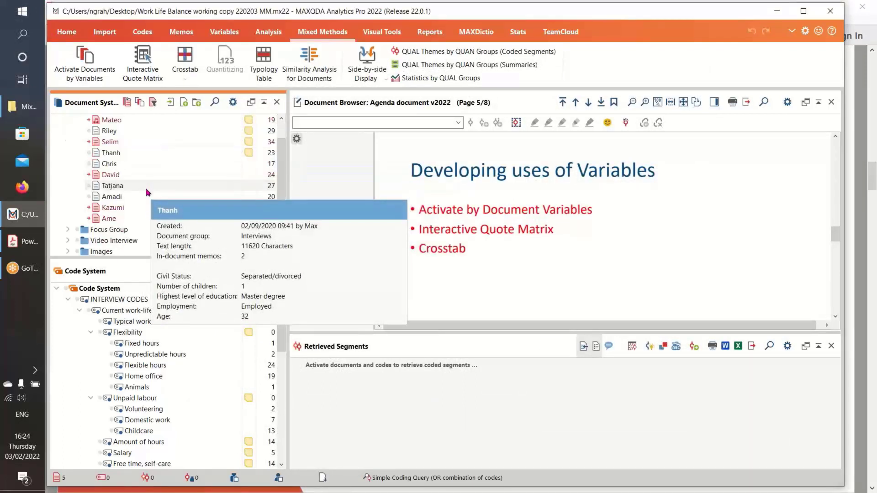
{"action": "scroll", "coordinate": [147, 189], "scroll_direction": "up", "scroll_amount": 1}
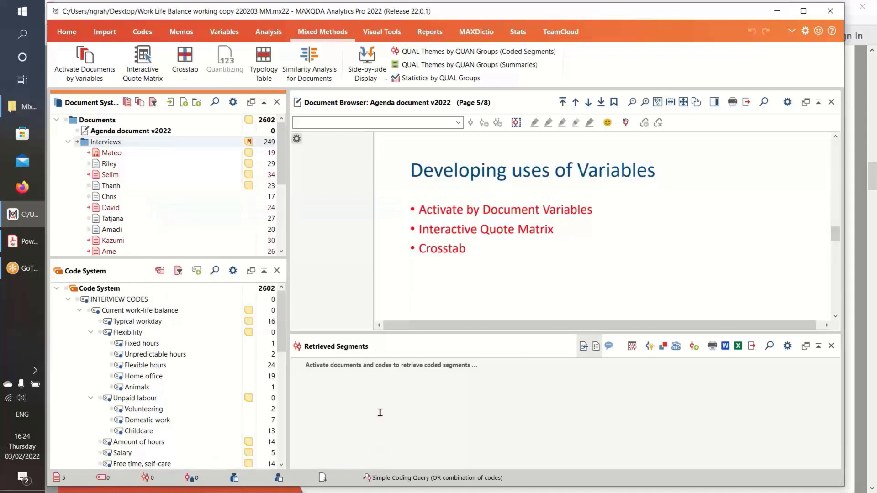
{"action": "left_click", "coordinate": [119, 435]}
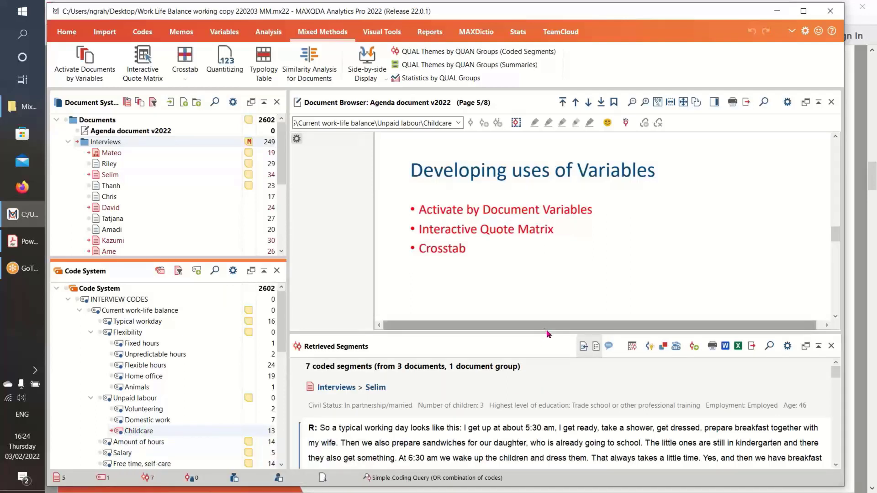
{"action": "left_click_drag", "start_coordinate": [548, 332], "coordinate": [550, 241]}
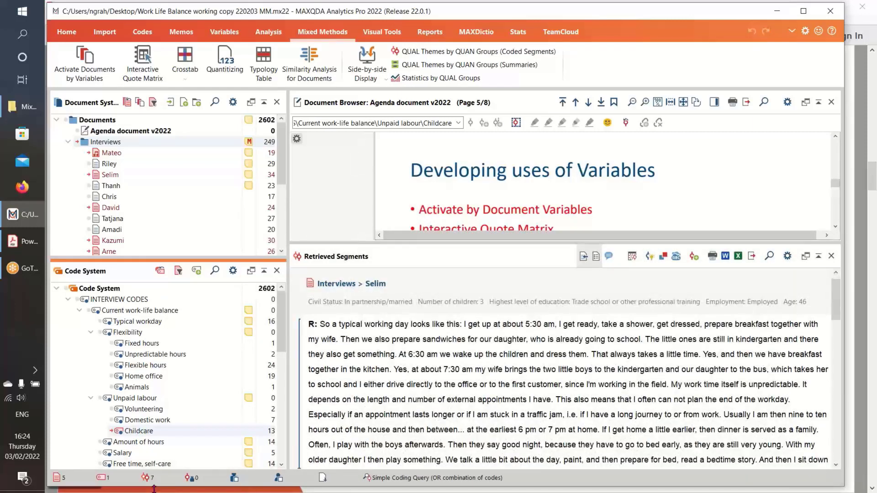
{"action": "scroll", "coordinate": [494, 402], "scroll_direction": "down", "scroll_amount": 3}
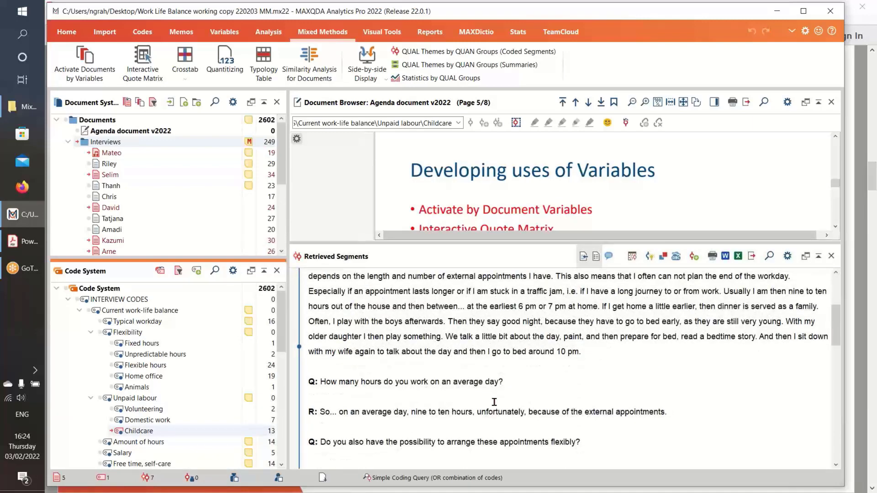
{"action": "scroll", "coordinate": [494, 402], "scroll_direction": "down", "scroll_amount": 10}
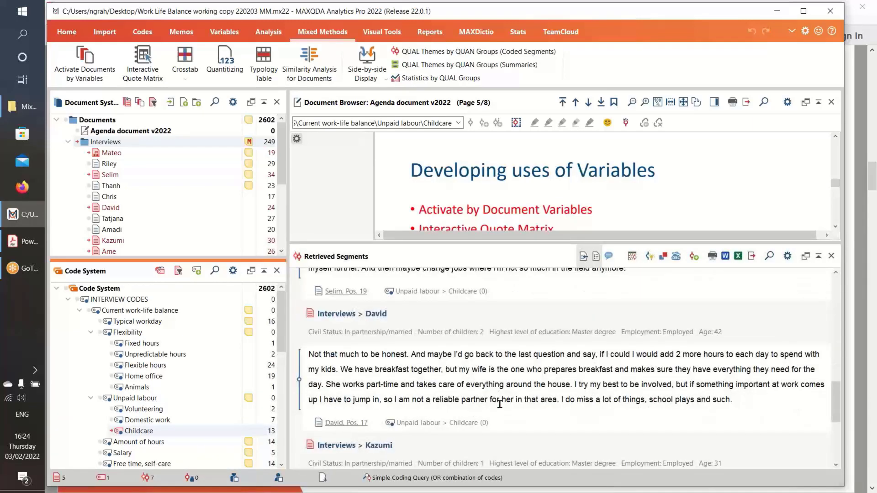
{"action": "scroll", "coordinate": [499, 405], "scroll_direction": "down", "scroll_amount": 4}
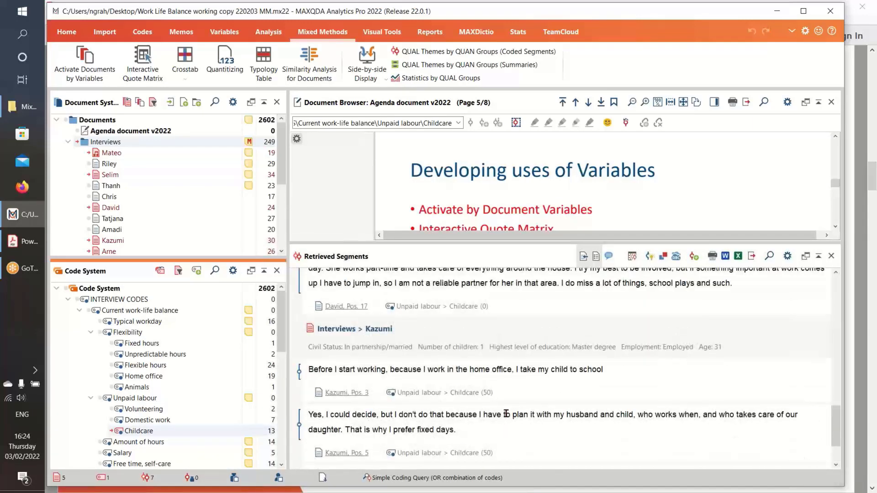
{"action": "scroll", "coordinate": [506, 414], "scroll_direction": "up", "scroll_amount": 10}
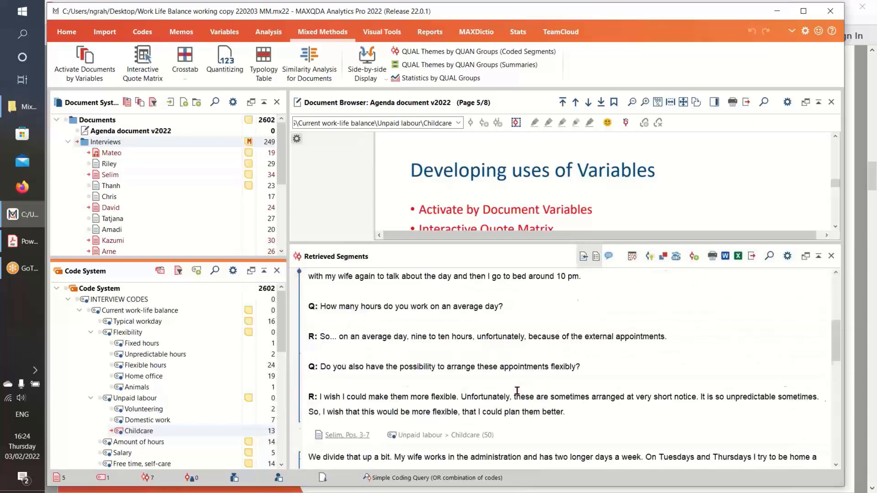
{"action": "scroll", "coordinate": [517, 391], "scroll_direction": "up", "scroll_amount": 5}
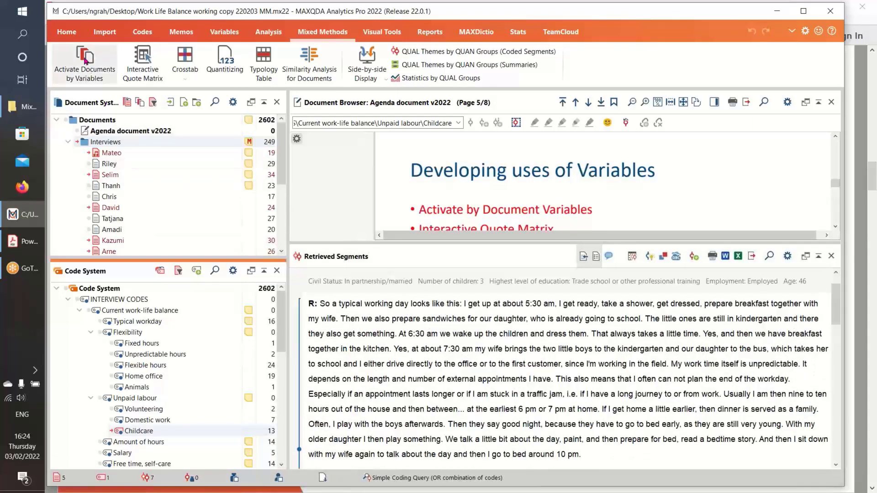
- Change the Civil Status activation condition to Single, and activate the documents that match it within the Interviews group
{"action": "left_click", "coordinate": [85, 60]}
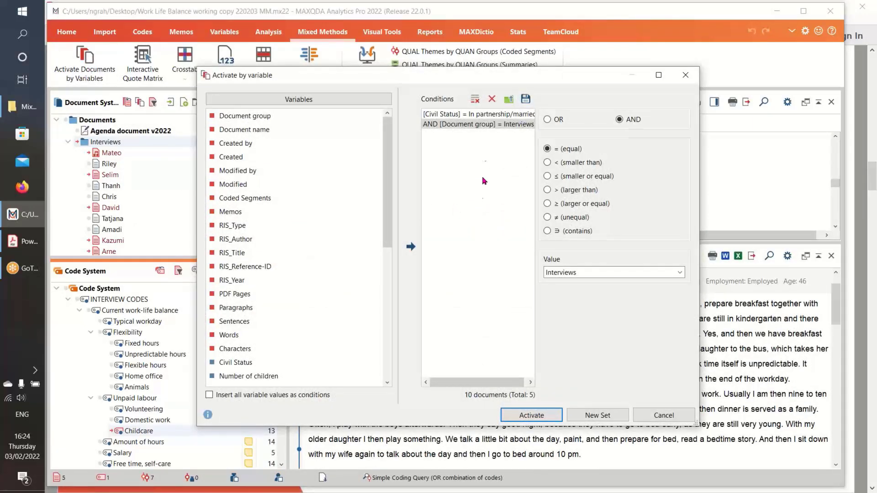
{"action": "left_click", "coordinate": [481, 115]}
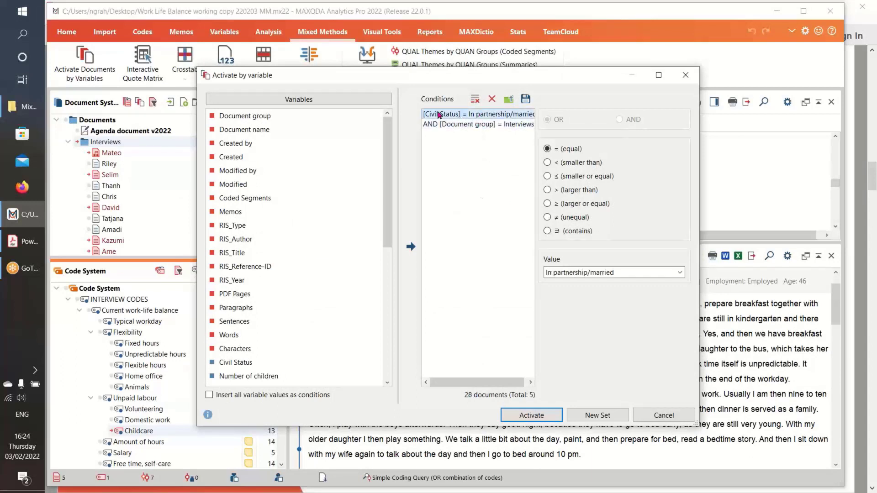
{"action": "left_click", "coordinate": [680, 273]}
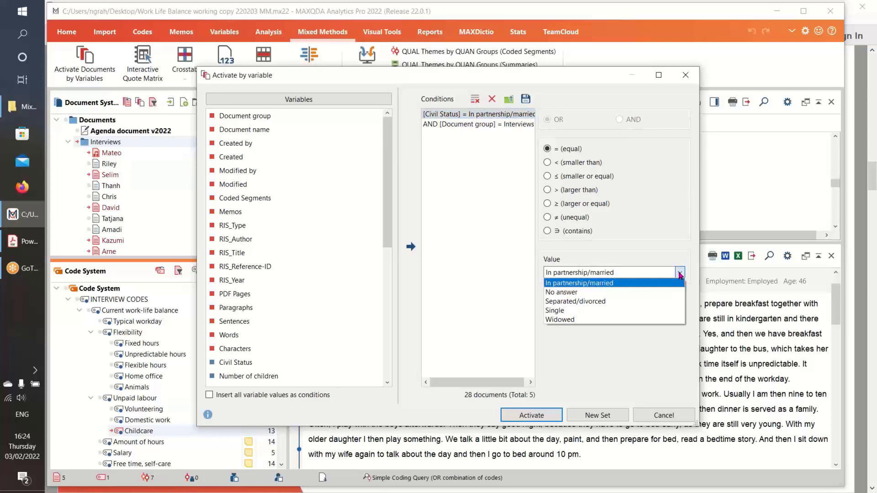
{"action": "left_click", "coordinate": [670, 313]}
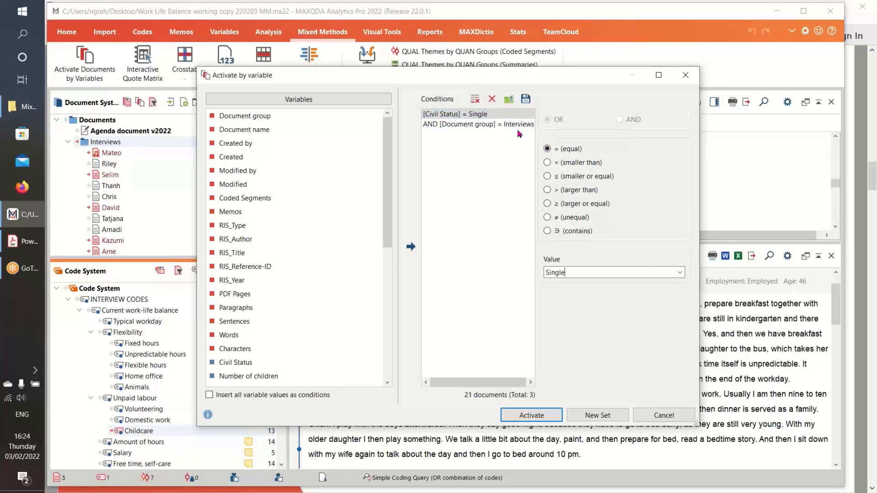
{"action": "left_click", "coordinate": [536, 412]}
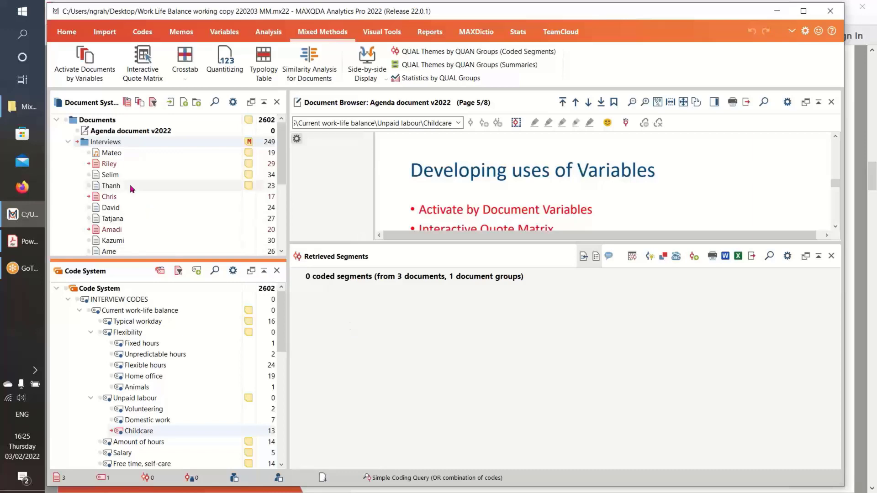
- Clear the existing activation conditions, and add a new condition with Number of children equal to 3
{"action": "left_click", "coordinate": [87, 63]}
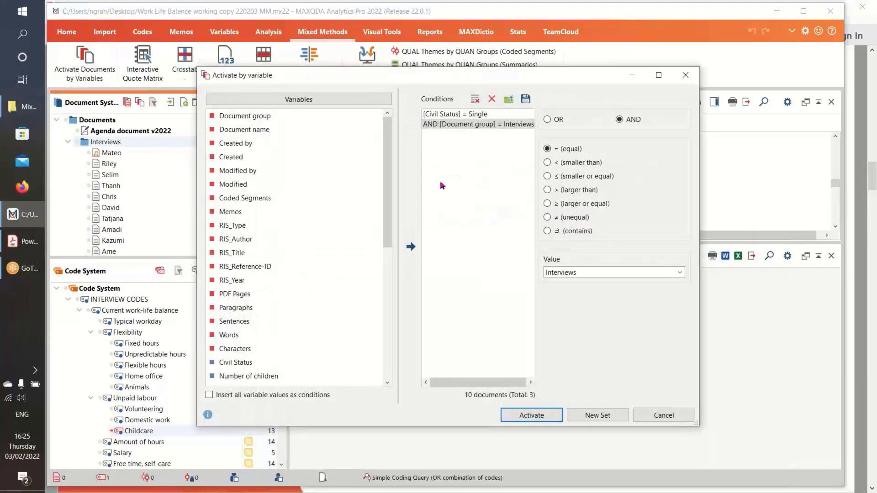
{"action": "left_click", "coordinate": [492, 100]}
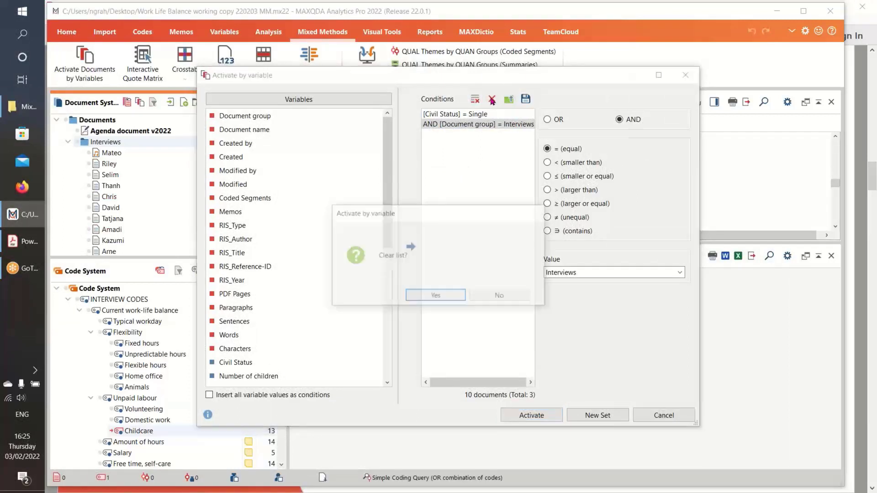
{"action": "left_click", "coordinate": [436, 296]}
{"action": "scroll", "coordinate": [333, 355], "scroll_direction": "down", "scroll_amount": 2}
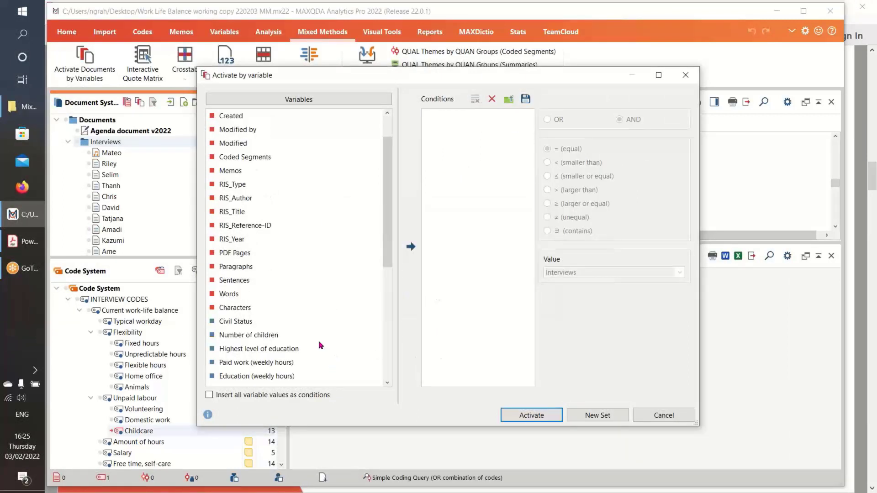
{"action": "scroll", "coordinate": [319, 342], "scroll_direction": "down", "scroll_amount": 1}
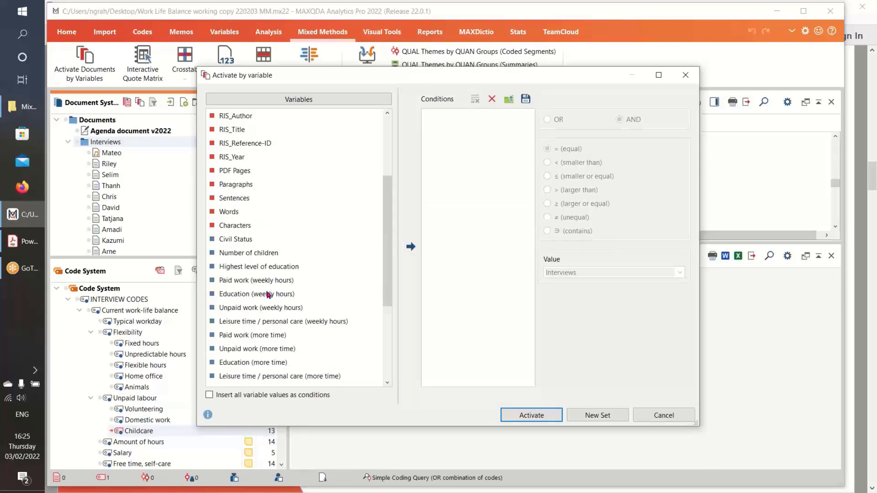
{"action": "left_click", "coordinate": [231, 254]}
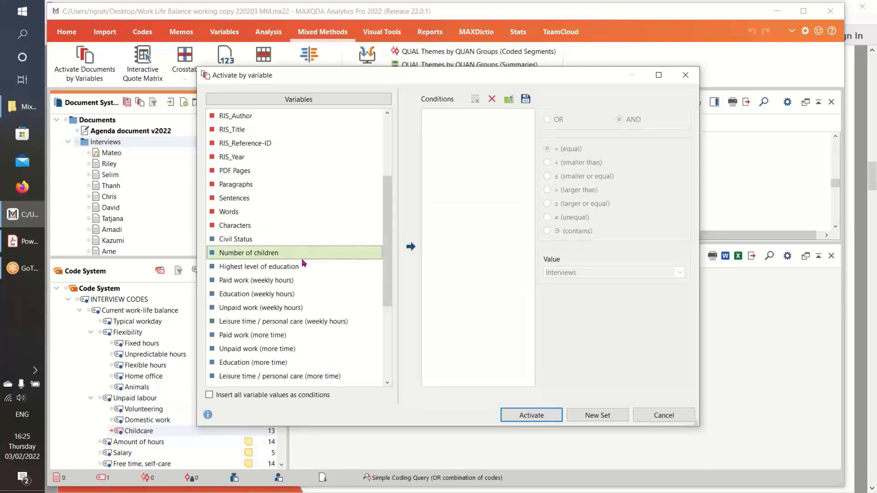
{"action": "left_click", "coordinate": [410, 247]}
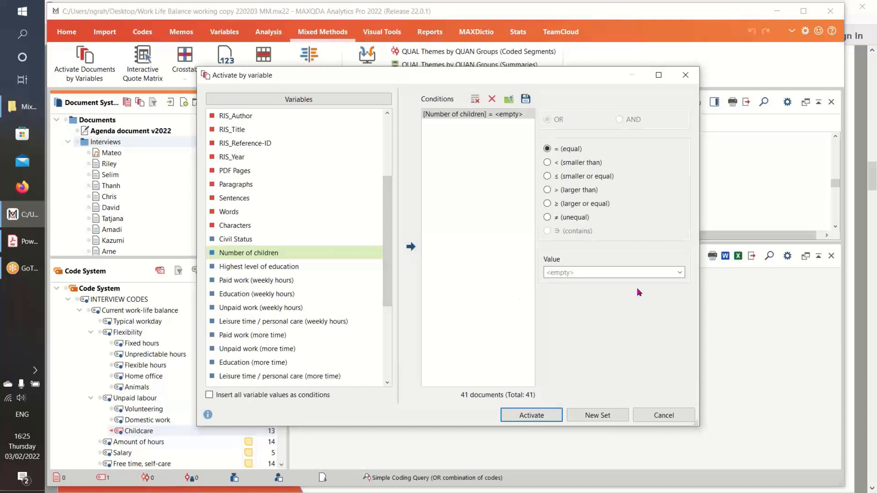
{"action": "left_click", "coordinate": [680, 272]}
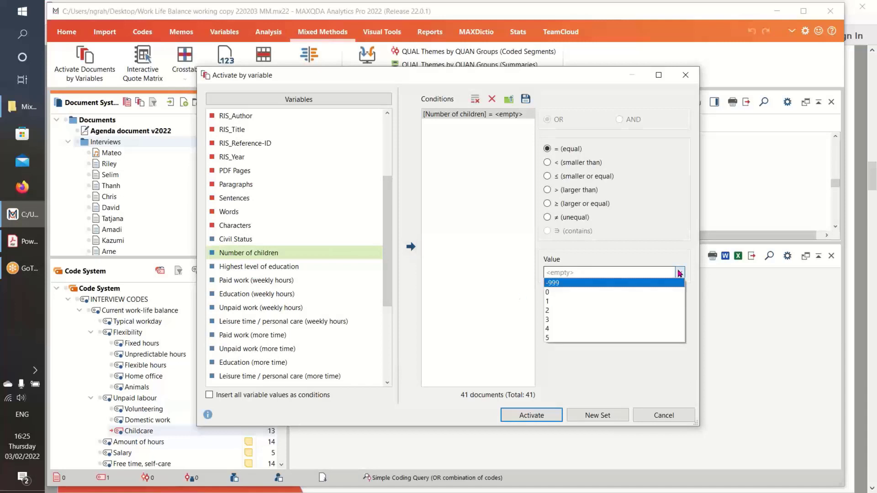
{"action": "left_click", "coordinate": [678, 326]}
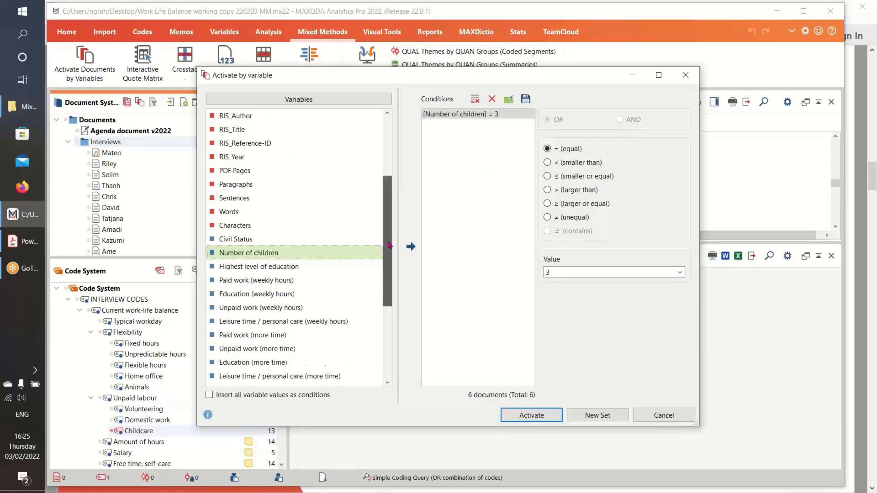
- Add an AND condition with Document group equal to Interviews, and activate the documents that have three children recorded
{"action": "scroll", "coordinate": [305, 145], "scroll_direction": "up", "scroll_amount": 3}
{"action": "left_click", "coordinate": [277, 118]}
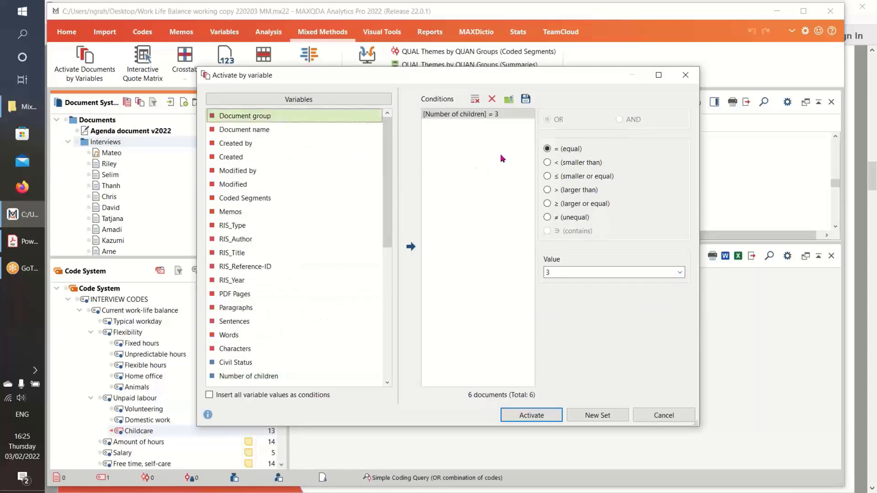
{"action": "left_click", "coordinate": [411, 247]}
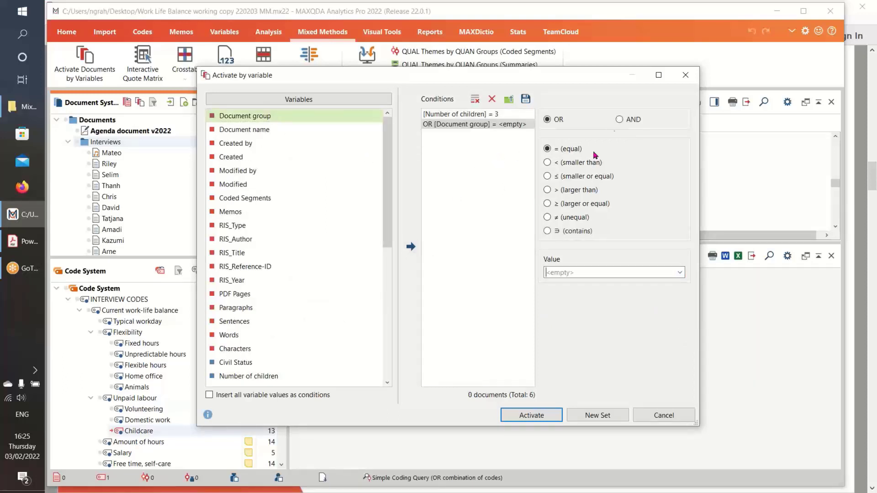
{"action": "left_click", "coordinate": [619, 120]}
{"action": "left_click", "coordinate": [680, 272]}
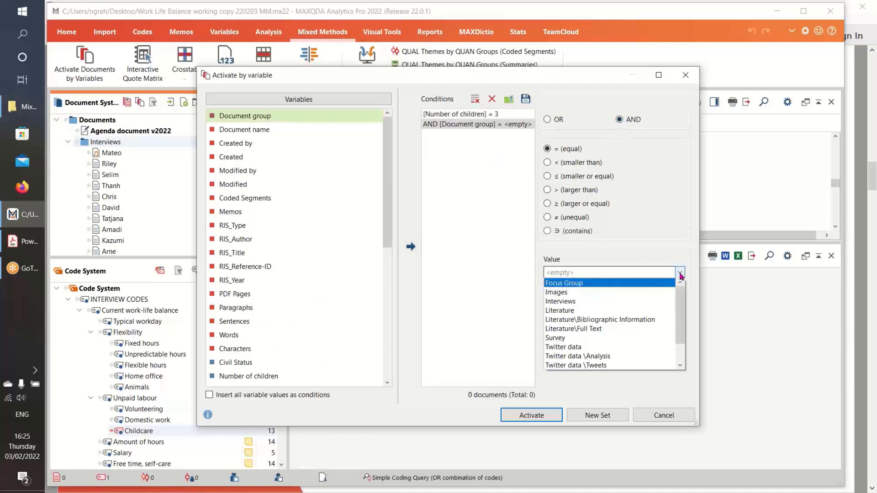
{"action": "left_click", "coordinate": [667, 301]}
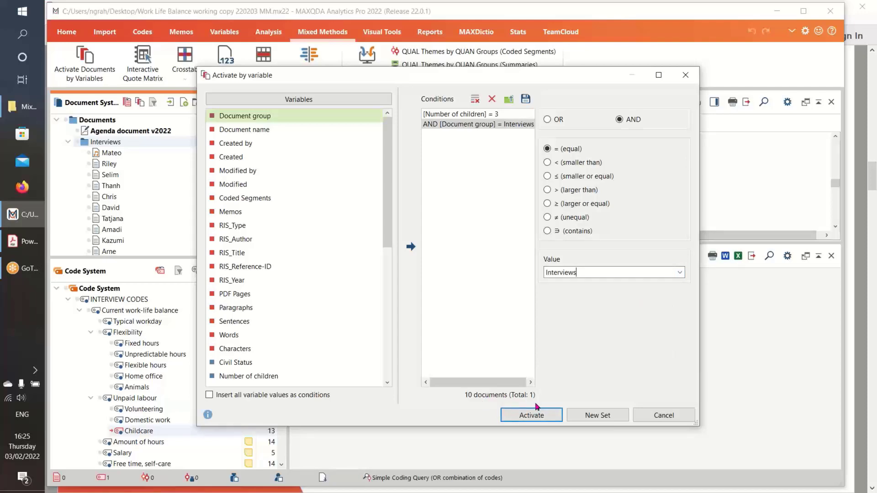
{"action": "left_click", "coordinate": [531, 415]}
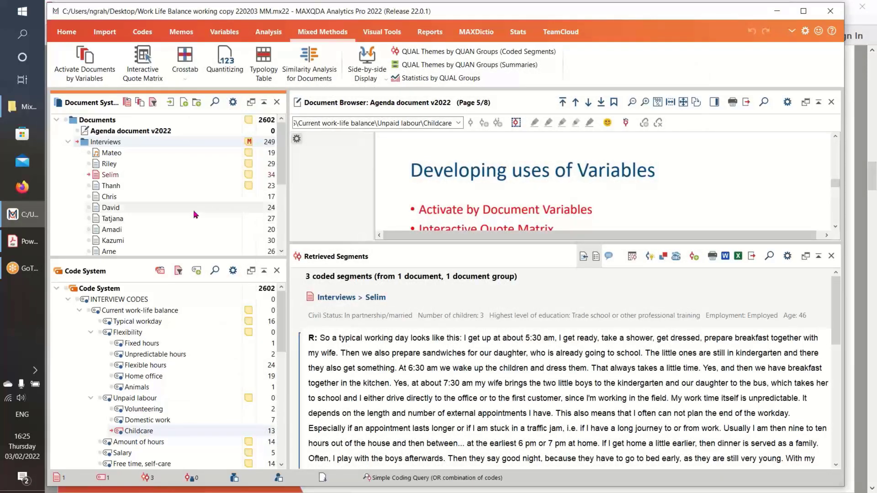
- Check the activated interview's variable values, and read through its retrieved Childcare segments
{"action": "mouse_move", "coordinate": [158, 174]}
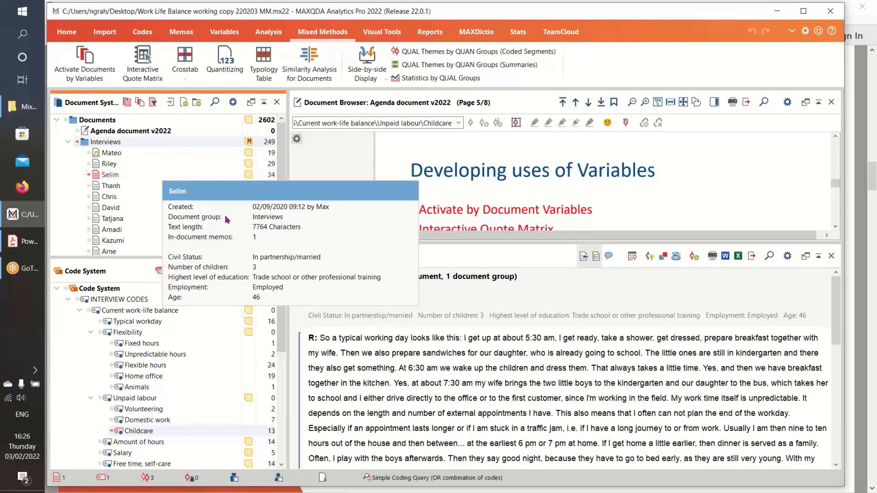
{"action": "scroll", "coordinate": [499, 378], "scroll_direction": "down", "scroll_amount": 2}
{"action": "scroll", "coordinate": [499, 377], "scroll_direction": "down", "scroll_amount": 6}
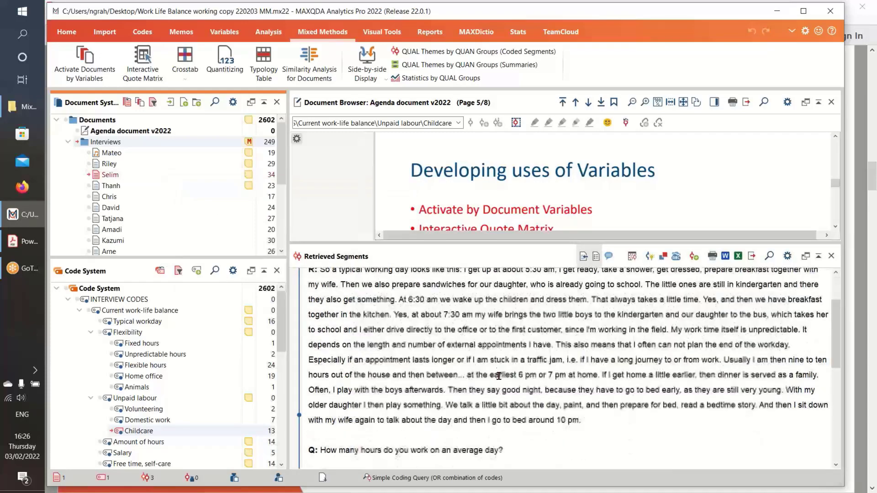
{"action": "scroll", "coordinate": [499, 369], "scroll_direction": "up", "scroll_amount": 10}
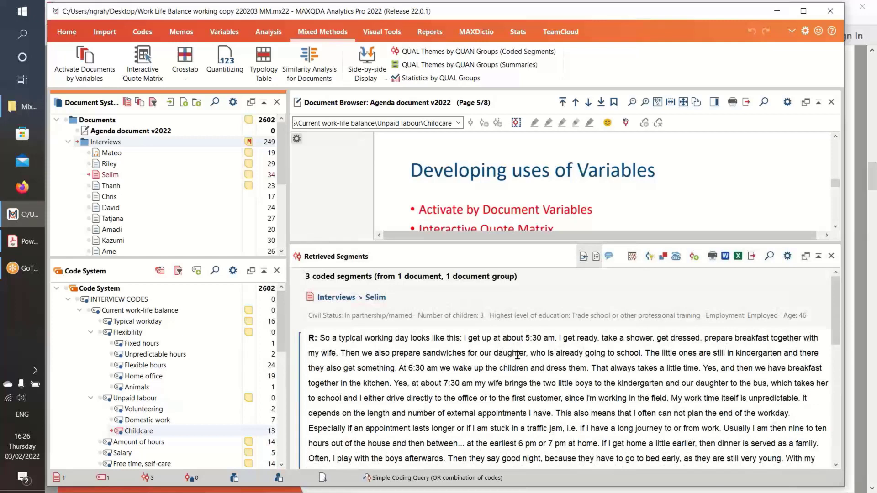
- Clear the list of activation conditions without activating anything, and reset the document activations
{"action": "left_click", "coordinate": [90, 61]}
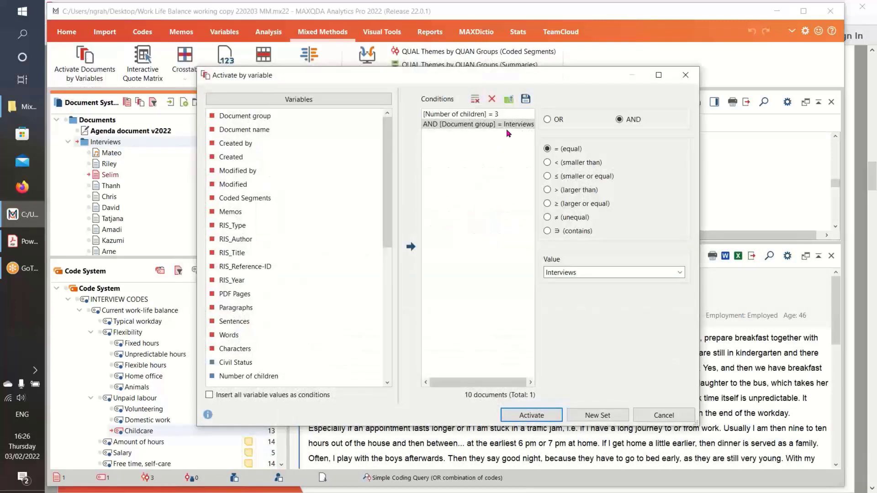
{"action": "left_click", "coordinate": [491, 99]}
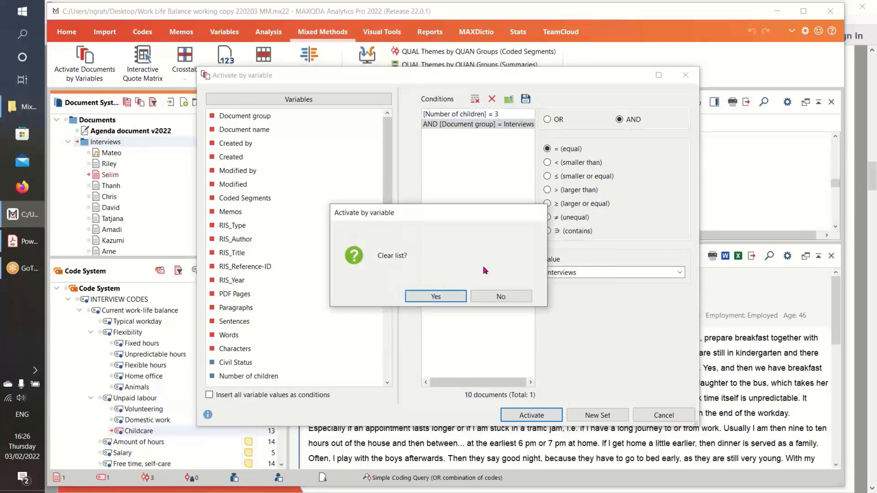
{"action": "left_click", "coordinate": [441, 297]}
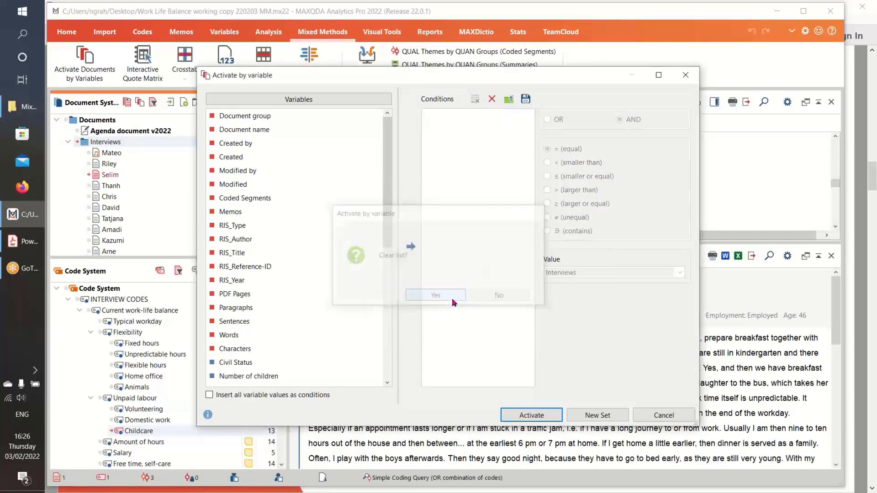
{"action": "left_click", "coordinate": [656, 415]}
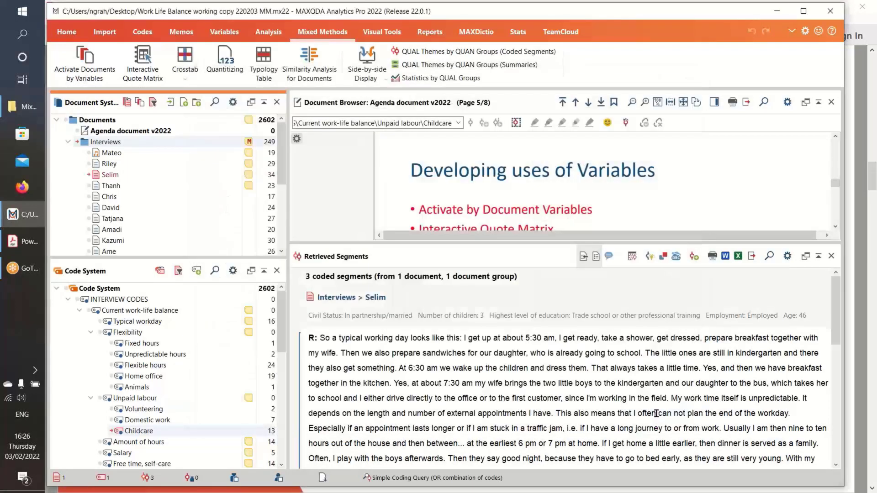
{"action": "left_click", "coordinate": [127, 102]}
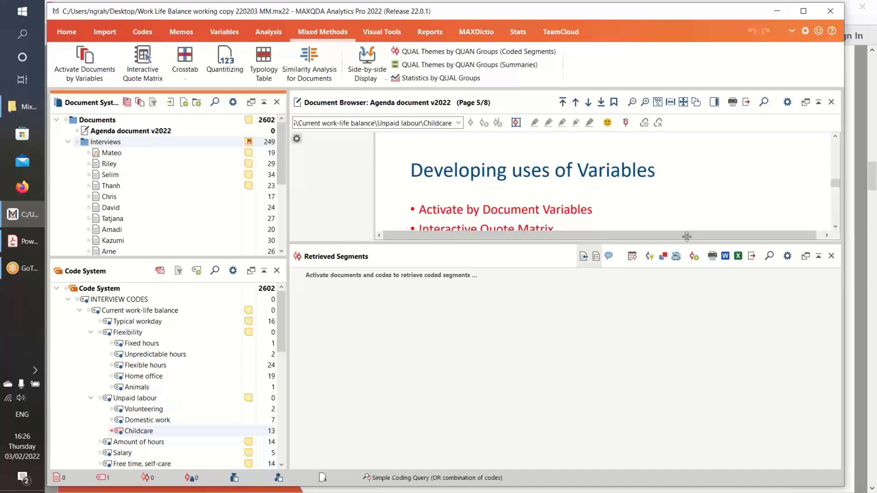
- Enlarge the Document Browser pane, and start an Interactive Quote Matrix with all its existing column conditions cleared
{"action": "left_click_drag", "start_coordinate": [688, 243], "coordinate": [649, 286]}
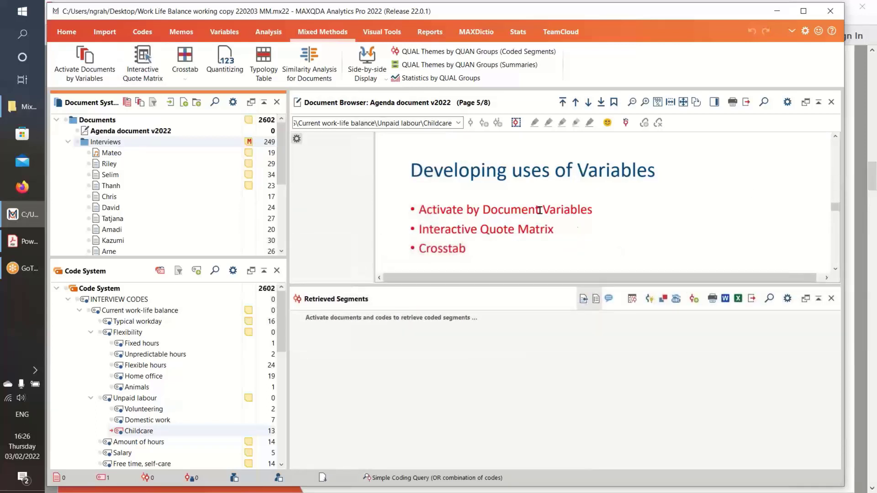
{"action": "left_click", "coordinate": [144, 56]}
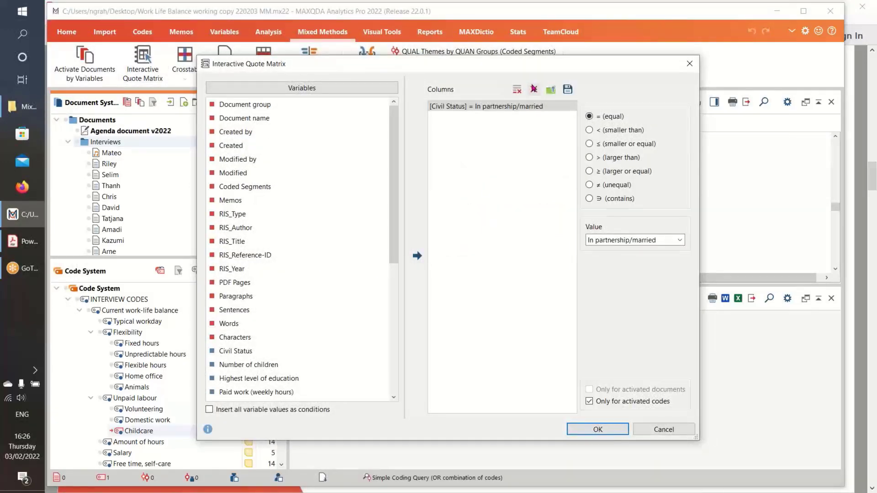
{"action": "left_click", "coordinate": [533, 89]}
{"action": "left_click", "coordinate": [436, 296]}
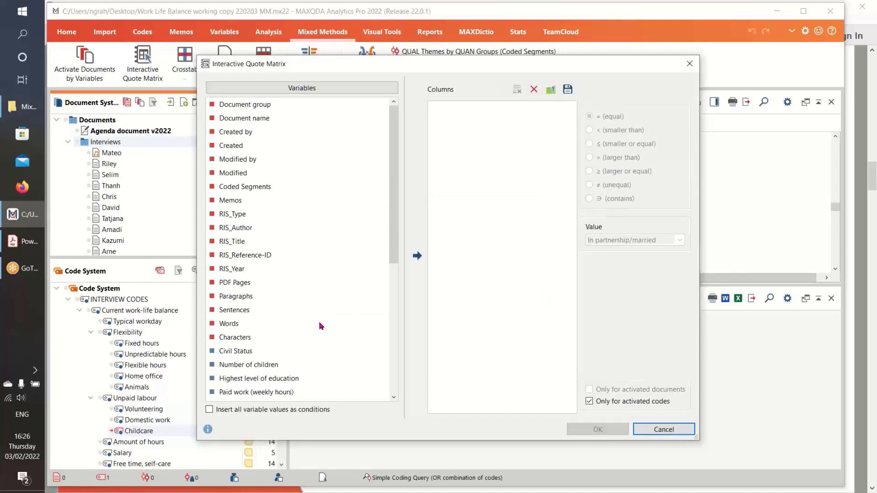
- Activate the whole Interviews document group, and restrict the quote matrix to activated documents
{"action": "left_click", "coordinate": [85, 143]}
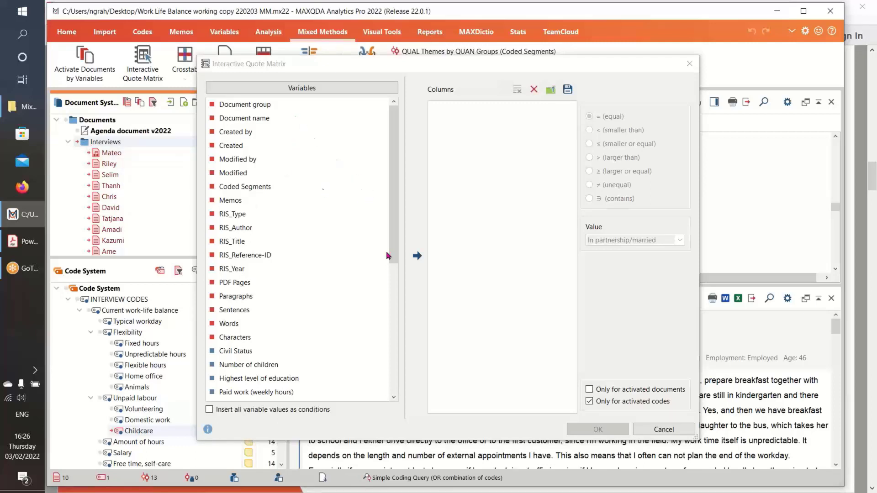
{"action": "left_click", "coordinate": [591, 391]}
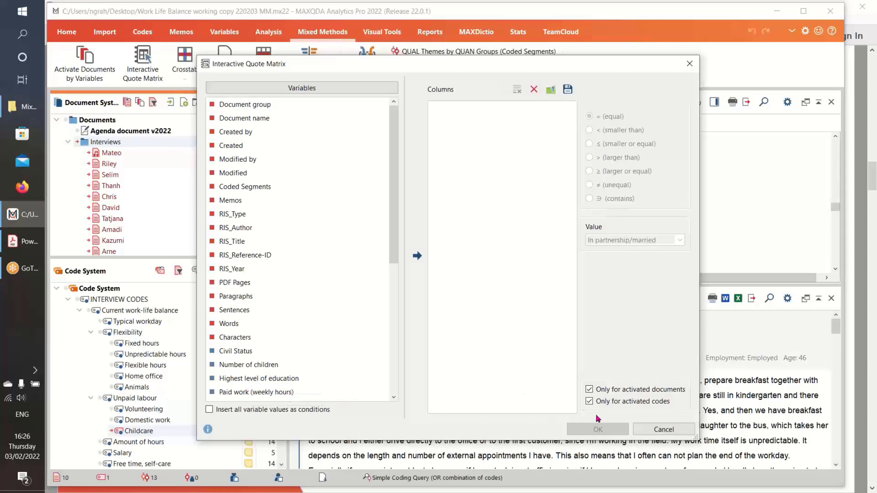
- Activate the codes Amount of hours, Free time, self-care and Typical workday in addition to Childcare, keeping the matrix setup open
{"action": "left_click_drag", "start_coordinate": [387, 65], "coordinate": [474, 59]}
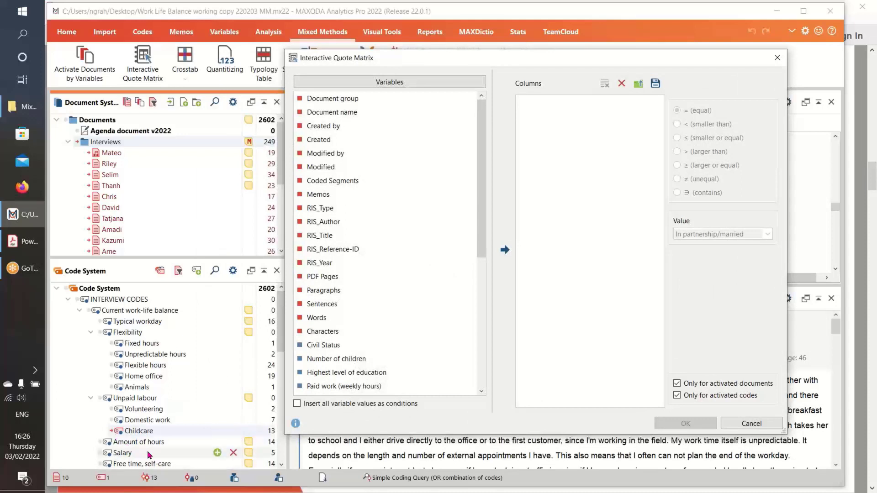
{"action": "scroll", "coordinate": [115, 438], "scroll_direction": "down", "scroll_amount": 1}
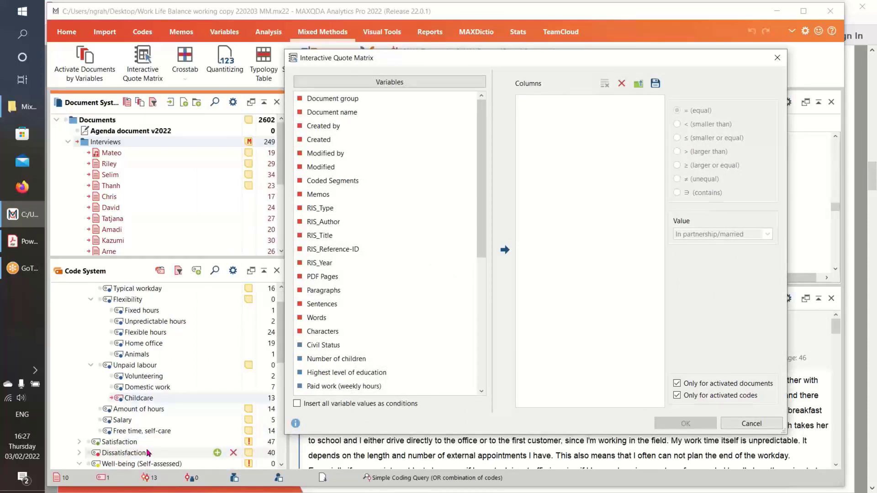
{"action": "left_click", "coordinate": [111, 411]}
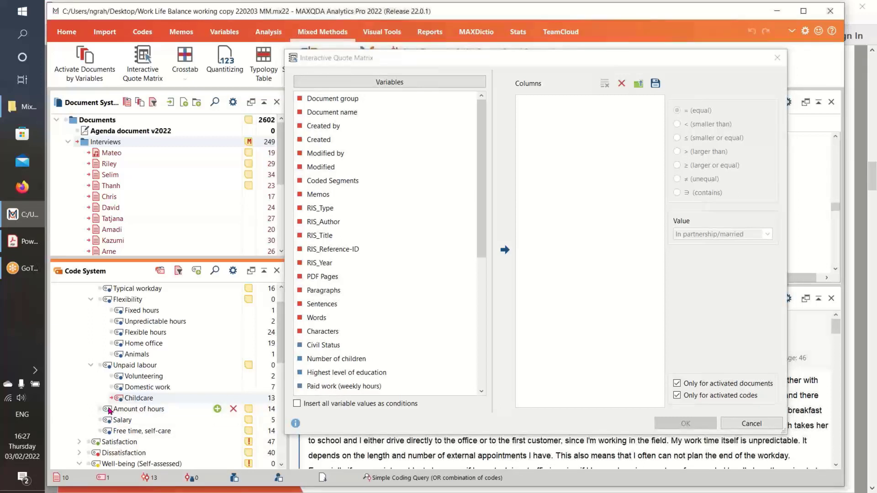
{"action": "left_click", "coordinate": [108, 432]}
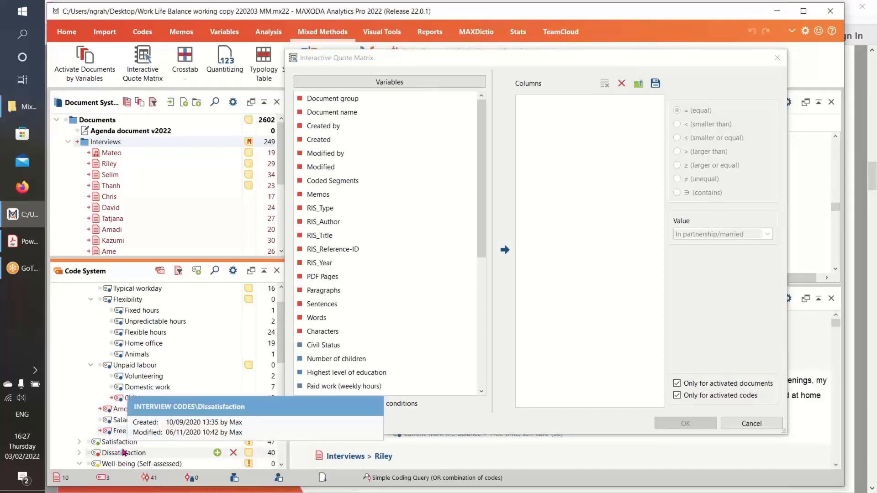
{"action": "left_click", "coordinate": [132, 288]}
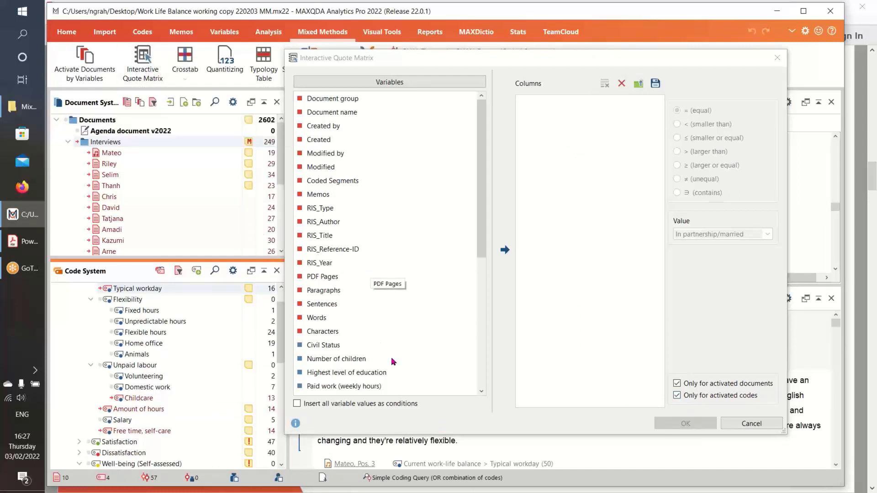
- Insert all values of the Civil Status variable as column conditions, and generate the Interactive Quote Matrix
{"action": "scroll", "coordinate": [403, 341], "scroll_direction": "down", "scroll_amount": 1}
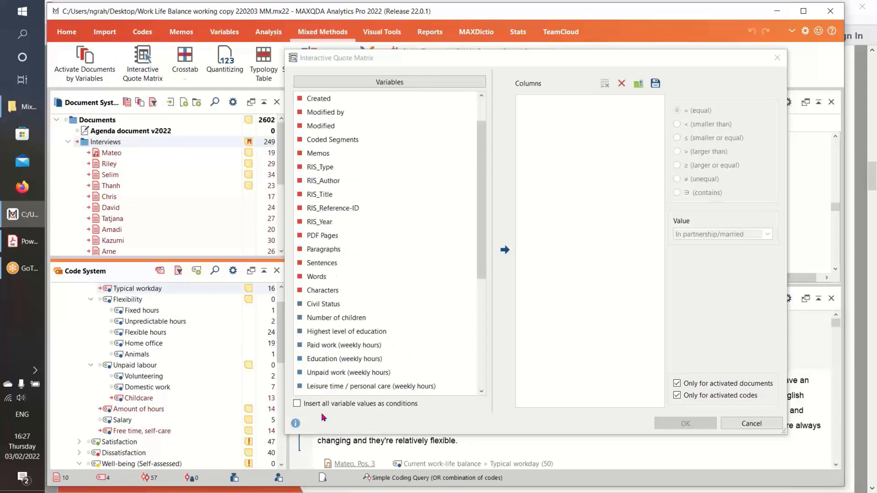
{"action": "left_click", "coordinate": [300, 405]}
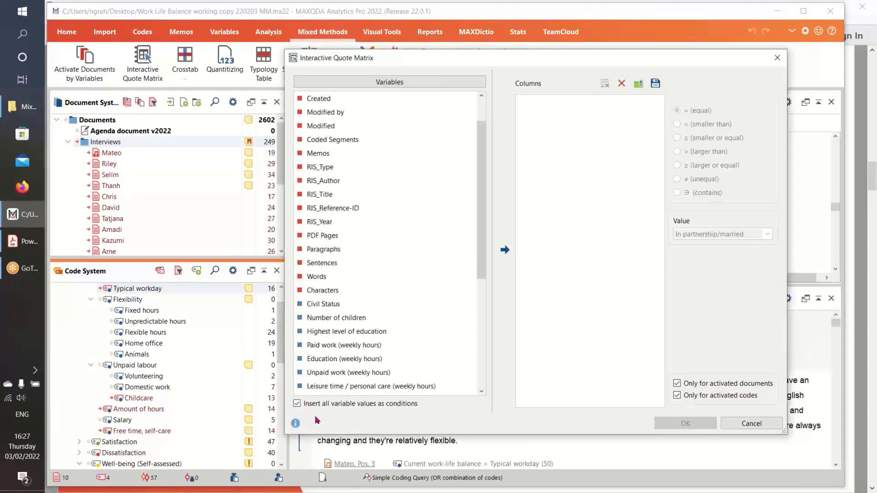
{"action": "left_click", "coordinate": [322, 308]}
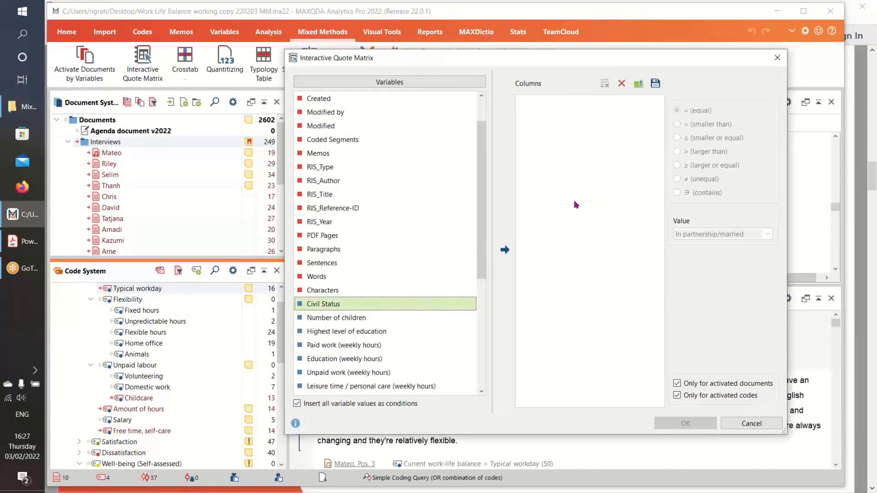
{"action": "left_click", "coordinate": [505, 252]}
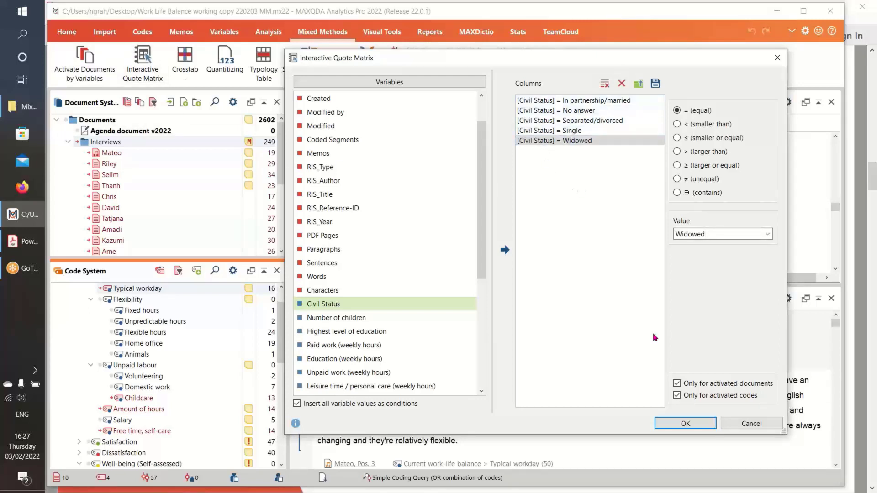
{"action": "left_click", "coordinate": [691, 425]}
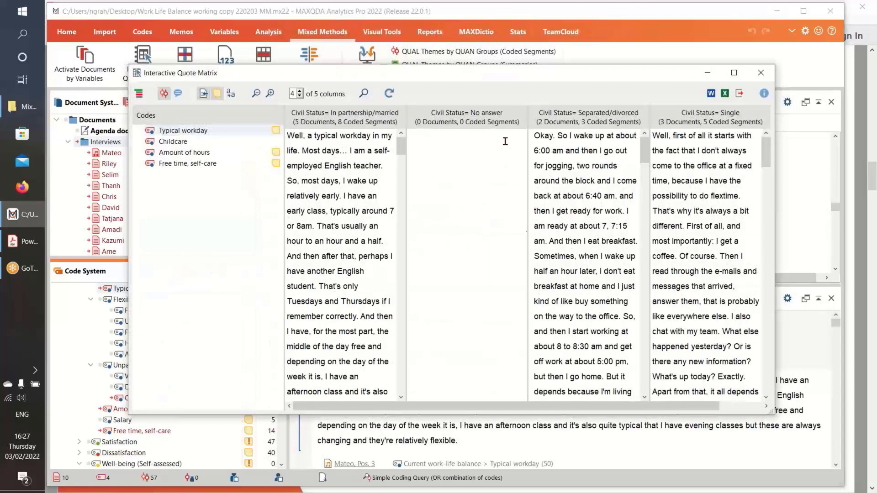
- Widen the matrix window to show 5 columns at once, and narrow the No answer and Widowed columns in favour of their neighbours
{"action": "left_click_drag", "start_coordinate": [458, 72], "coordinate": [405, 39]}
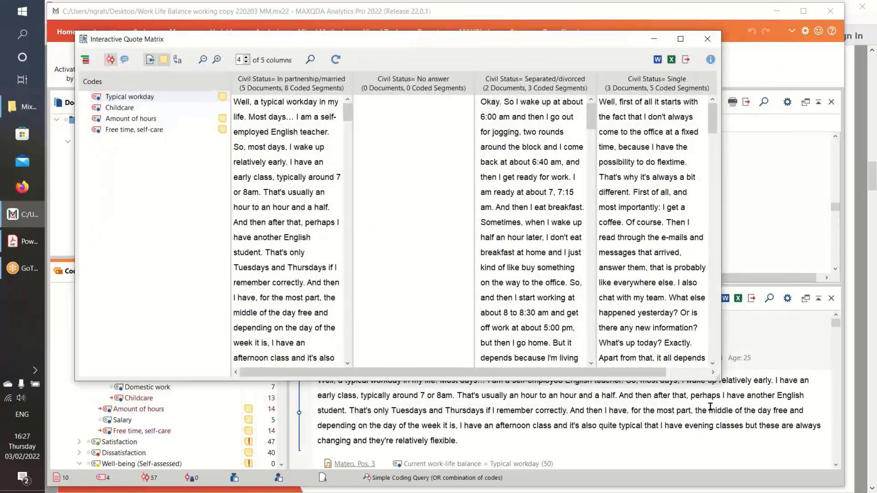
{"action": "left_click_drag", "start_coordinate": [718, 379], "coordinate": [796, 388]}
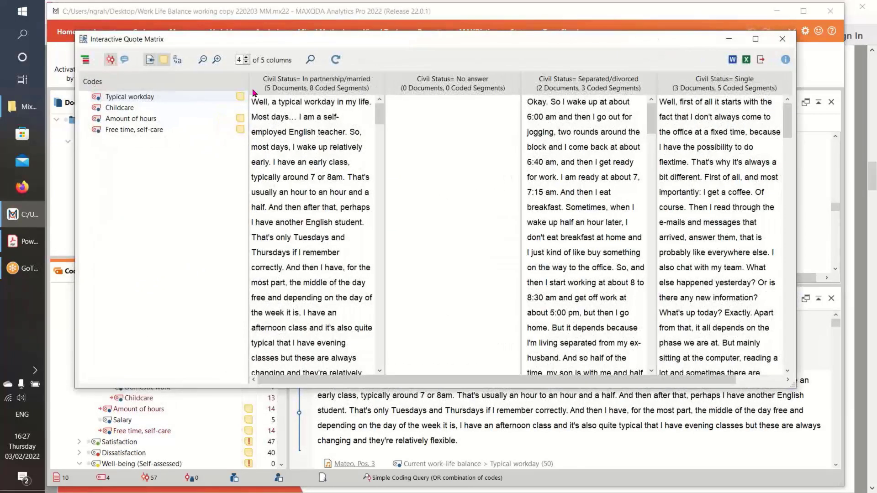
{"action": "left_click", "coordinate": [246, 58]}
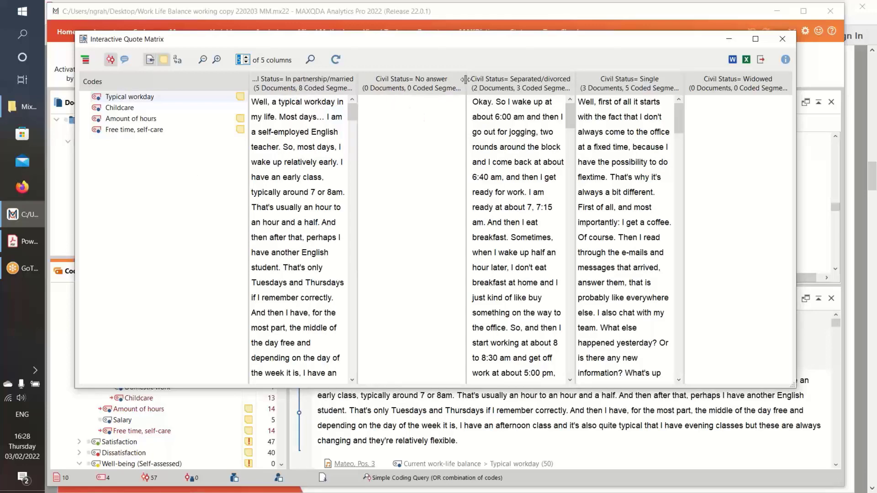
{"action": "left_click_drag", "start_coordinate": [466, 83], "coordinate": [382, 83]}
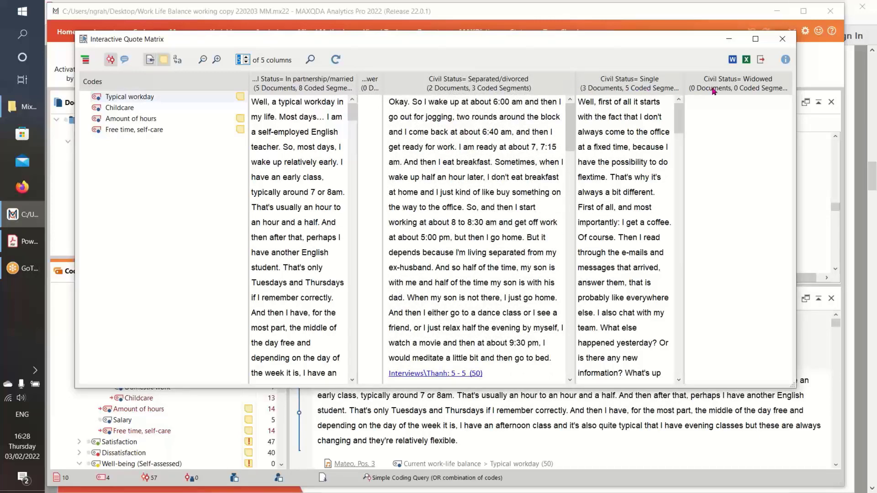
{"action": "left_click_drag", "start_coordinate": [683, 85], "coordinate": [740, 85]}
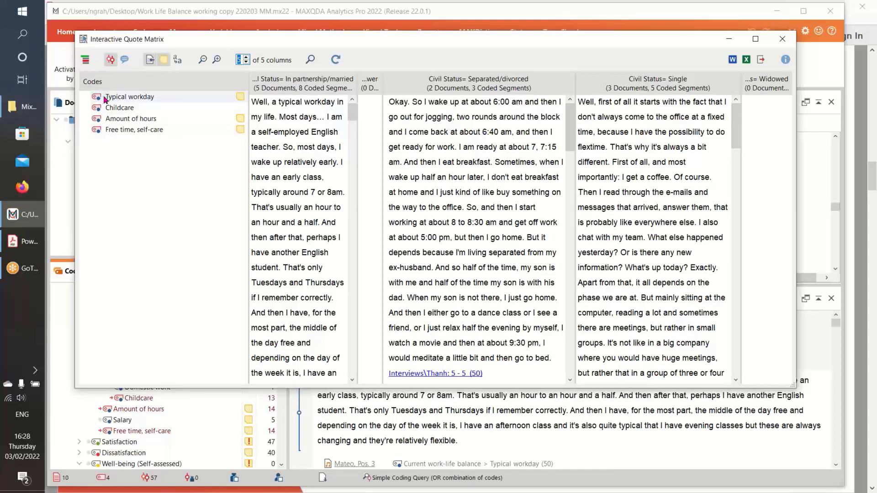
- Compare the Childcare segments and the Free time, self-care segments across the civil status columns
{"action": "left_click", "coordinate": [121, 109]}
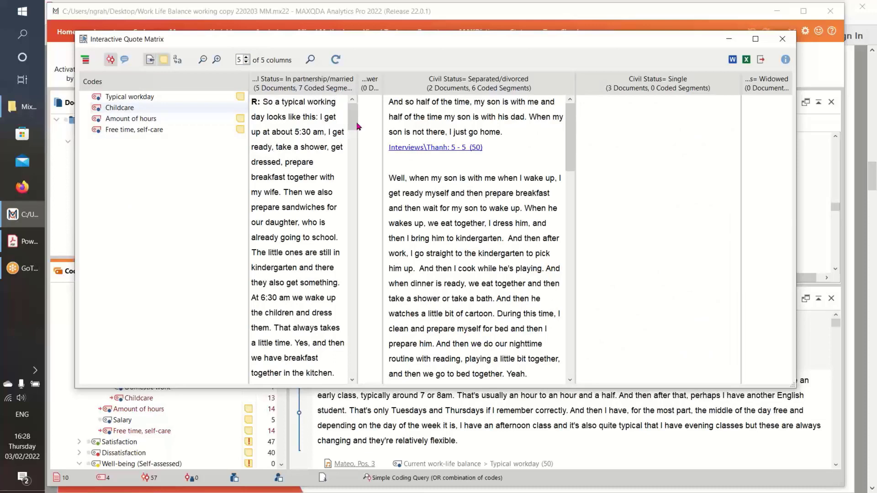
{"action": "mouse_move", "coordinate": [352, 124]}
{"action": "left_mouse_down"}
{"action": "mouse_move", "coordinate": [354, 341]}
{"action": "mouse_move", "coordinate": [355, 111]}
{"action": "left_mouse_up"}
{"action": "mouse_move", "coordinate": [571, 147]}
{"action": "left_mouse_down"}
{"action": "mouse_move", "coordinate": [571, 340]}
{"action": "mouse_move", "coordinate": [566, 142]}
{"action": "left_mouse_up"}
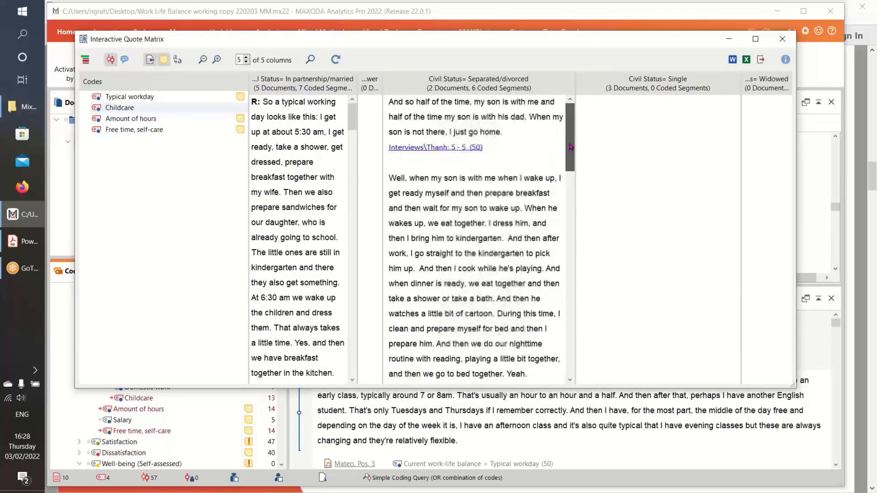
{"action": "left_click", "coordinate": [115, 132]}
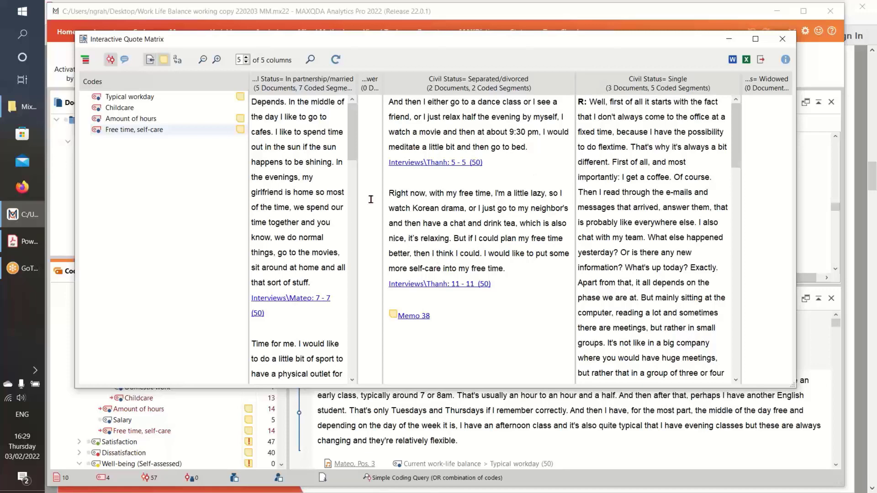
{"action": "left_click_drag", "start_coordinate": [352, 159], "coordinate": [352, 259]}
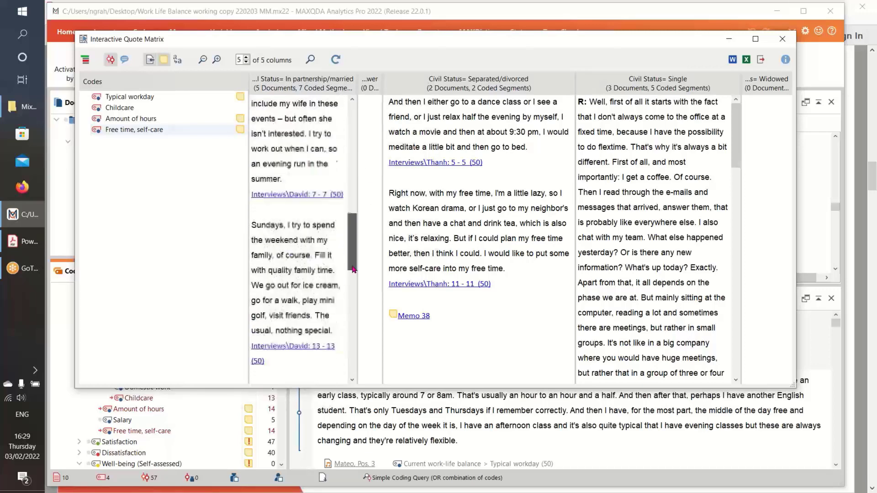
{"action": "left_click_drag", "start_coordinate": [735, 167], "coordinate": [734, 298]}
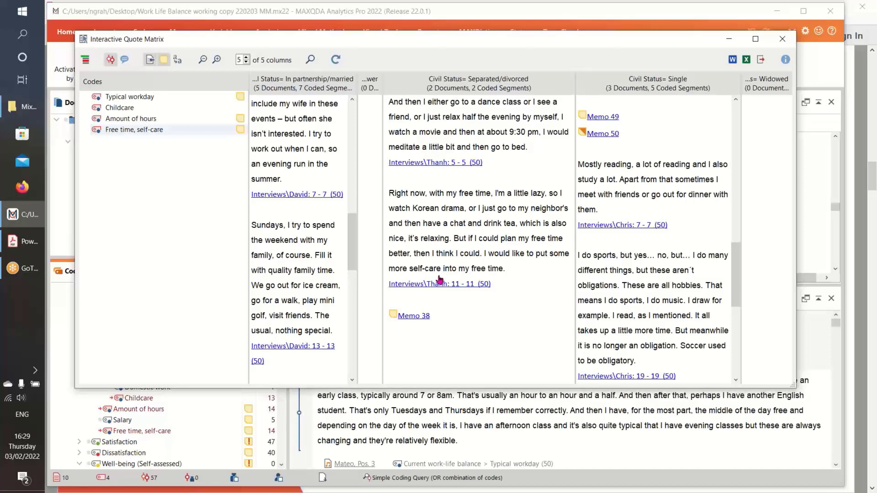
- Compare the Amount of hours segments across the civil status columns, and close the quote matrix
{"action": "left_click", "coordinate": [122, 120]}
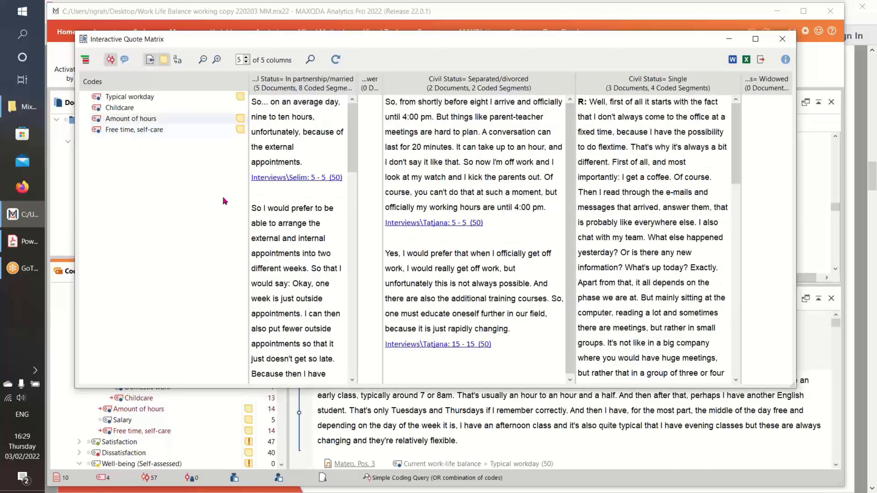
{"action": "left_click_drag", "start_coordinate": [350, 165], "coordinate": [351, 253]}
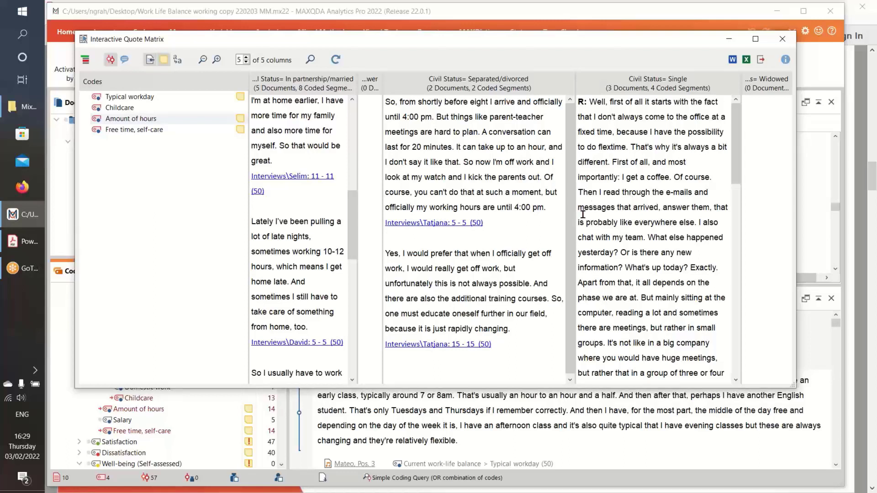
{"action": "left_click", "coordinate": [736, 194]}
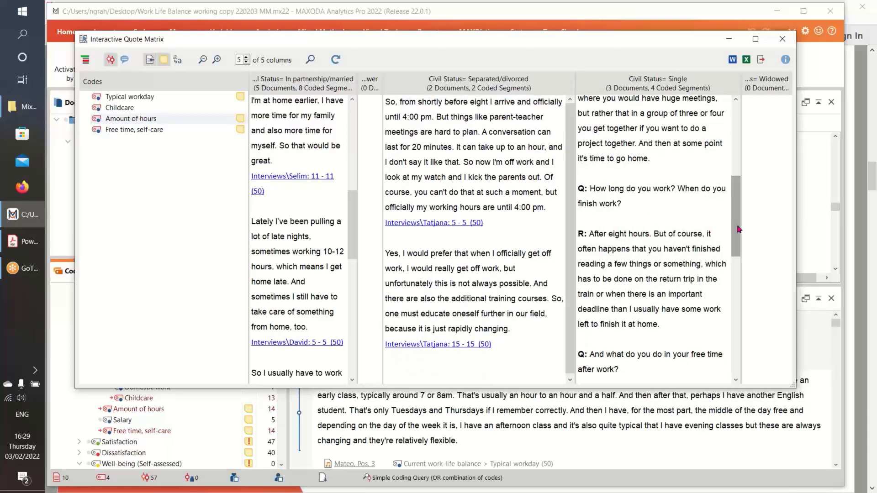
{"action": "left_click_drag", "start_coordinate": [739, 230], "coordinate": [738, 257]}
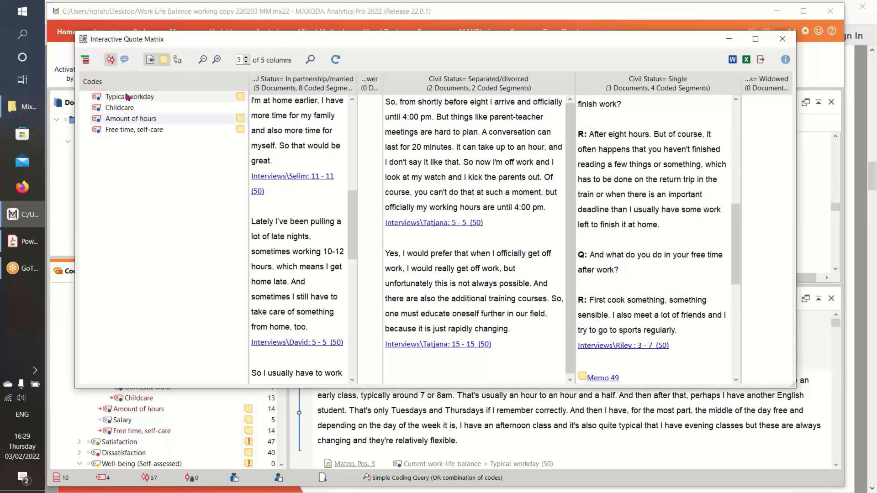
{"action": "left_click", "coordinate": [782, 39]}
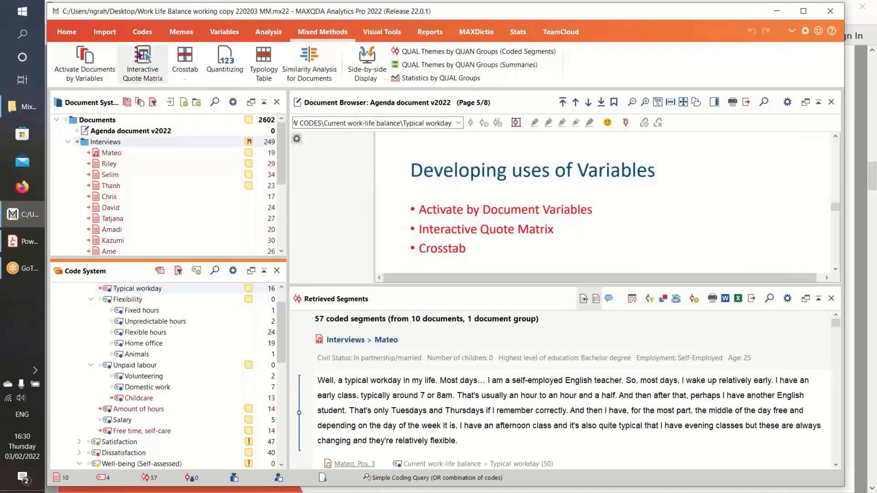
- Regenerate the quote matrix with columns ordered In partnership/married, Separated/divorced, Widowed, Single, No answer, and display 5 columns
{"action": "left_click", "coordinate": [139, 58]}
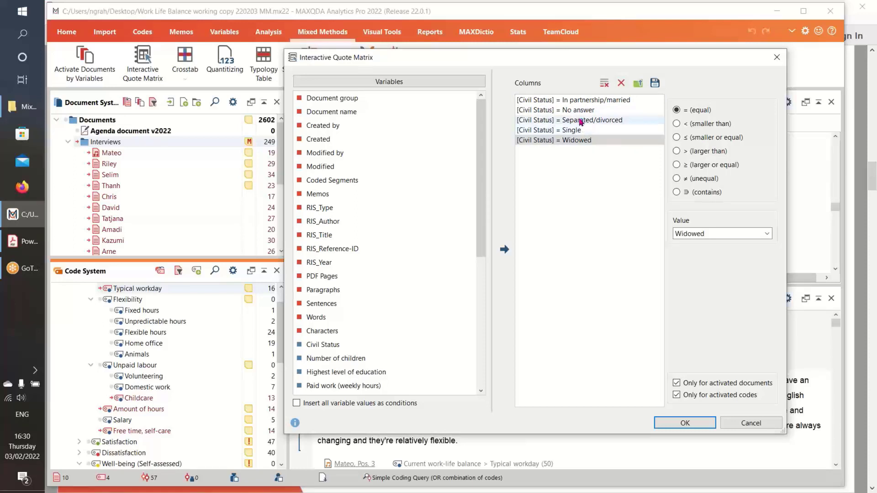
{"action": "left_click_drag", "start_coordinate": [580, 121], "coordinate": [586, 110]}
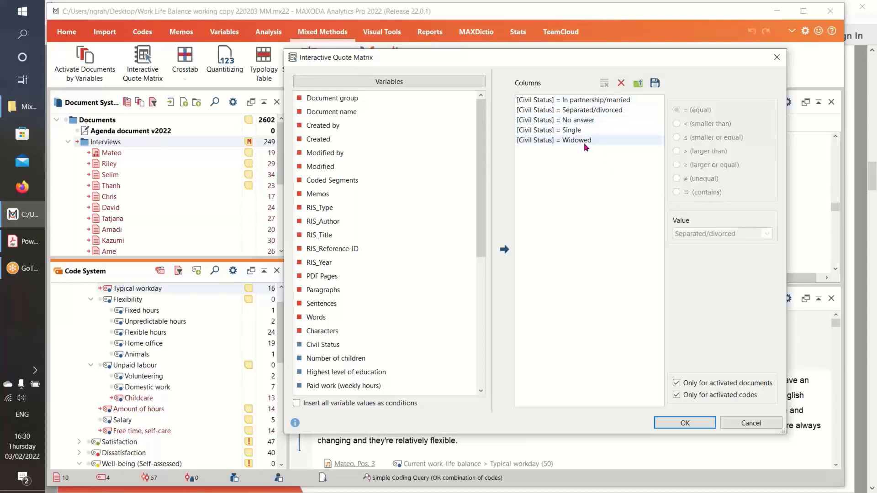
{"action": "left_click_drag", "start_coordinate": [585, 147], "coordinate": [593, 131]}
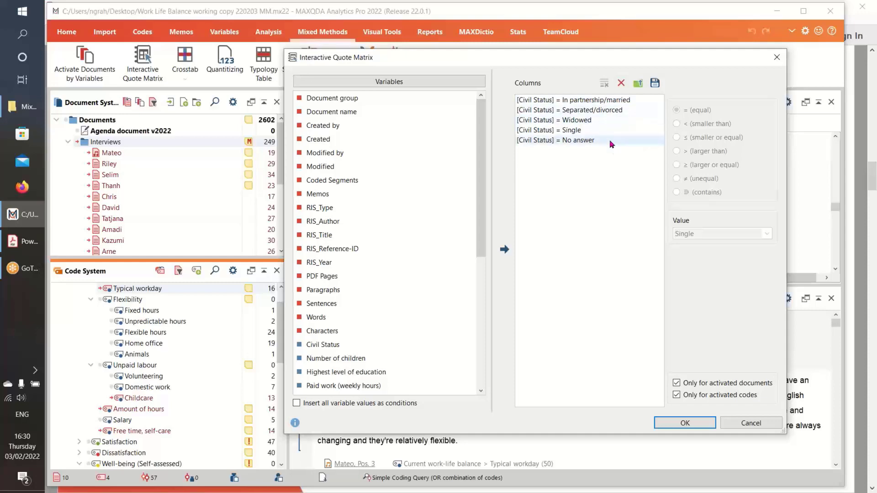
{"action": "left_click", "coordinate": [683, 422]}
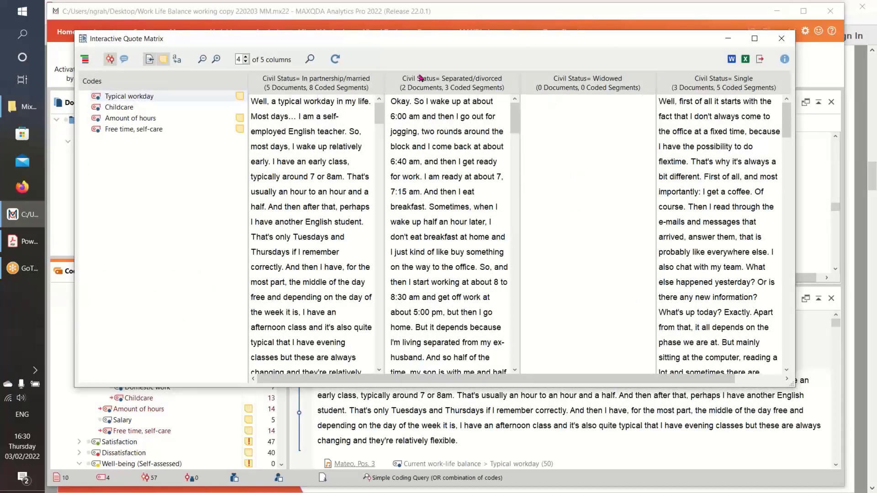
{"action": "left_click", "coordinate": [246, 57]}
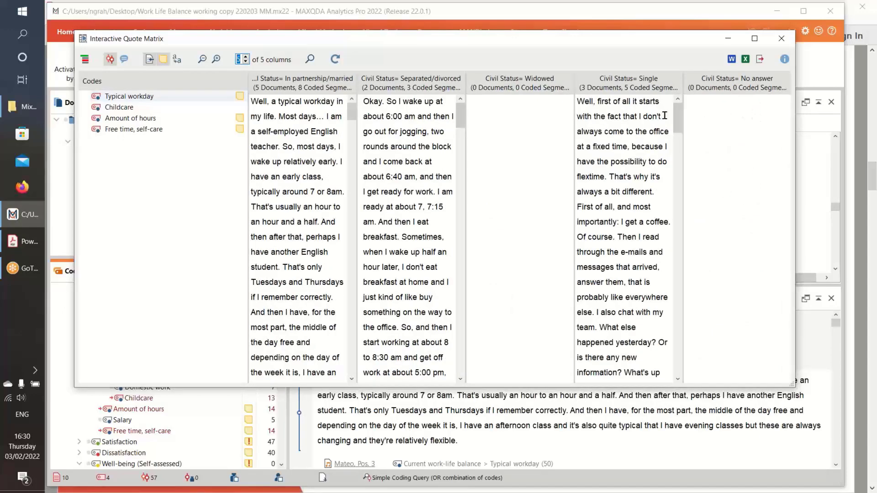
- Display 4 columns in the quote matrix, narrow the Widowed column to widen its neighbours, widen the In partnership/married column, and close the matrix
{"action": "left_click", "coordinate": [247, 62]}
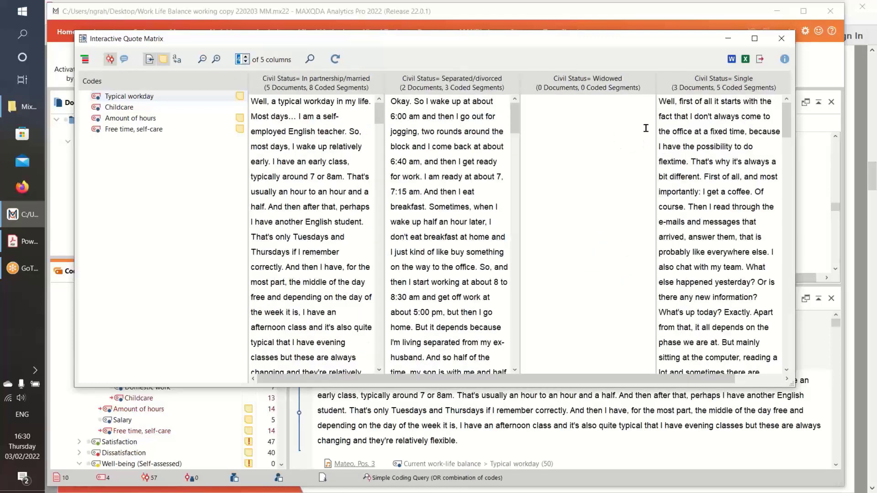
{"action": "left_click_drag", "start_coordinate": [656, 80], "coordinate": [624, 94]}
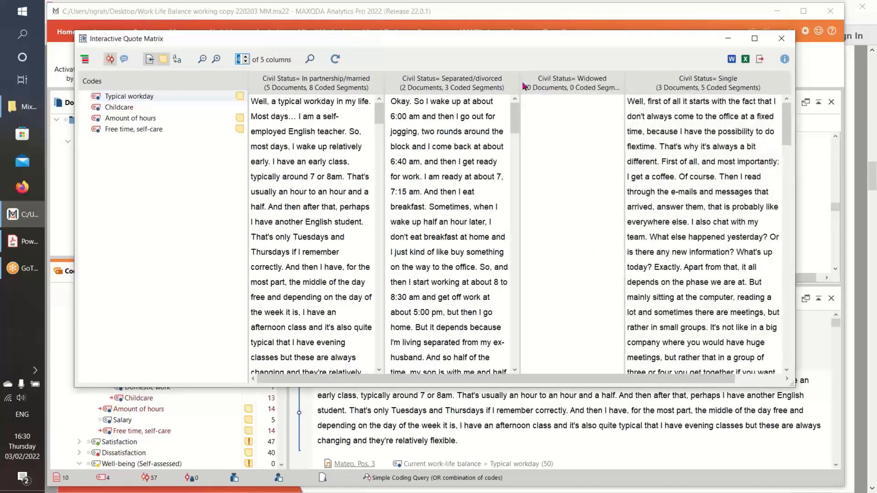
{"action": "left_click_drag", "start_coordinate": [520, 84], "coordinate": [566, 89]}
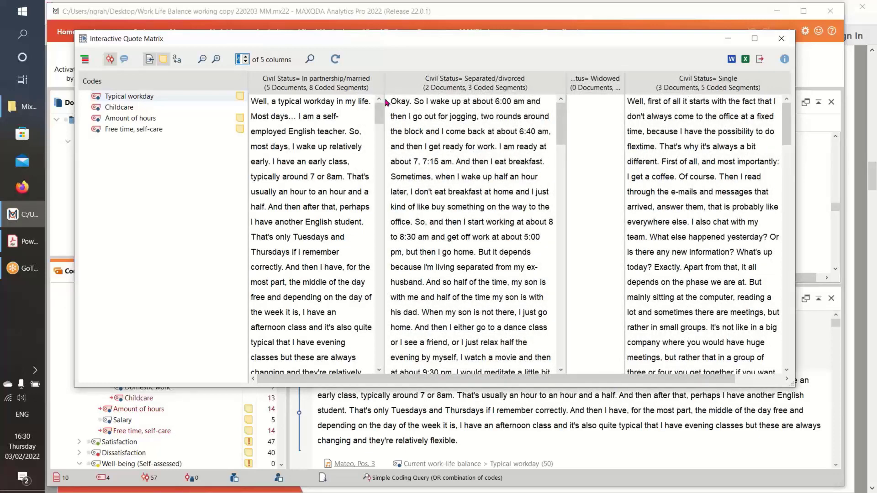
{"action": "left_click_drag", "start_coordinate": [385, 87], "coordinate": [409, 89]}
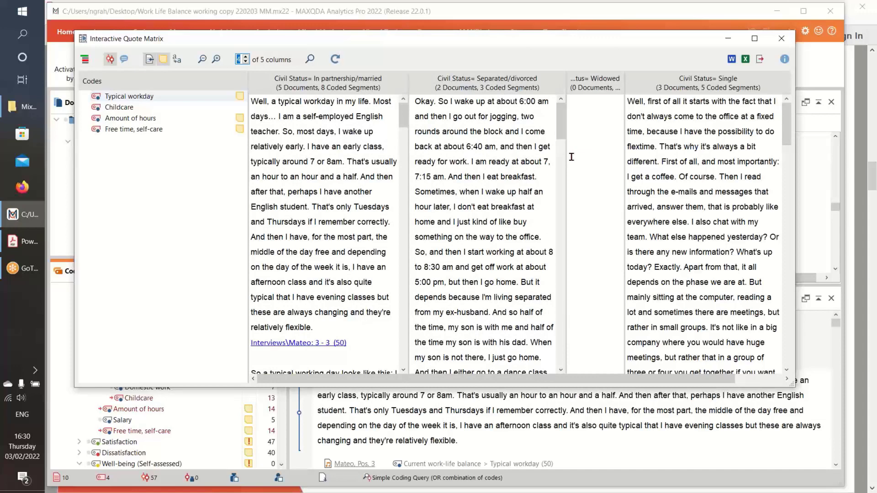
{"action": "left_click", "coordinate": [781, 40]}
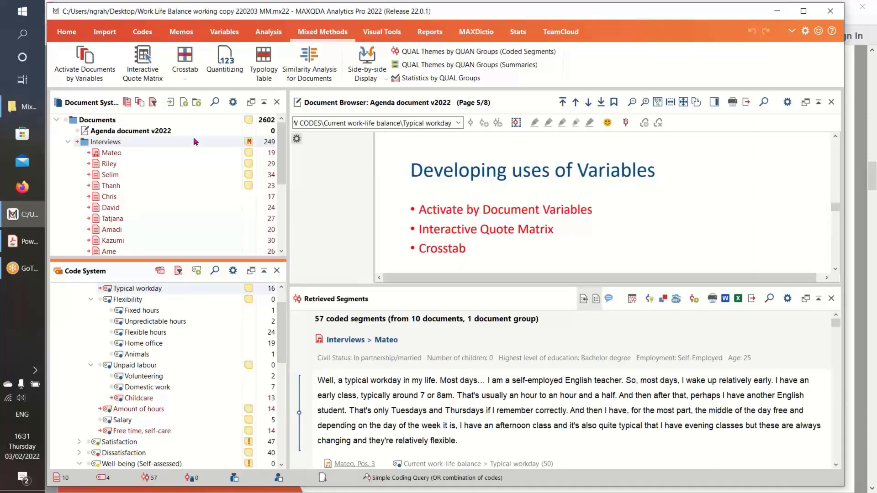
- Create a crosstab for the activated documents and codes with Civil Status columns ordered In partnership/married, Separated/divorced, Widowed, Single, No answer
{"action": "left_click", "coordinate": [184, 55]}
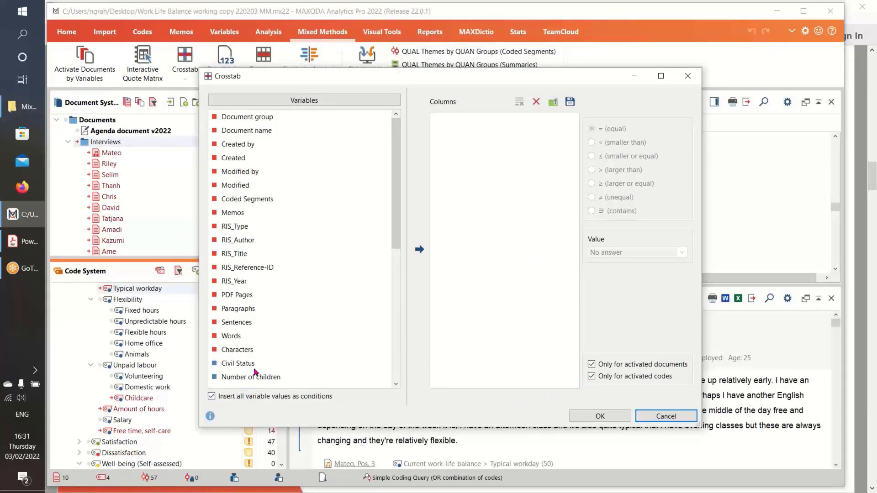
{"action": "scroll", "coordinate": [256, 373], "scroll_direction": "down", "scroll_amount": 2}
{"action": "left_click", "coordinate": [225, 283]}
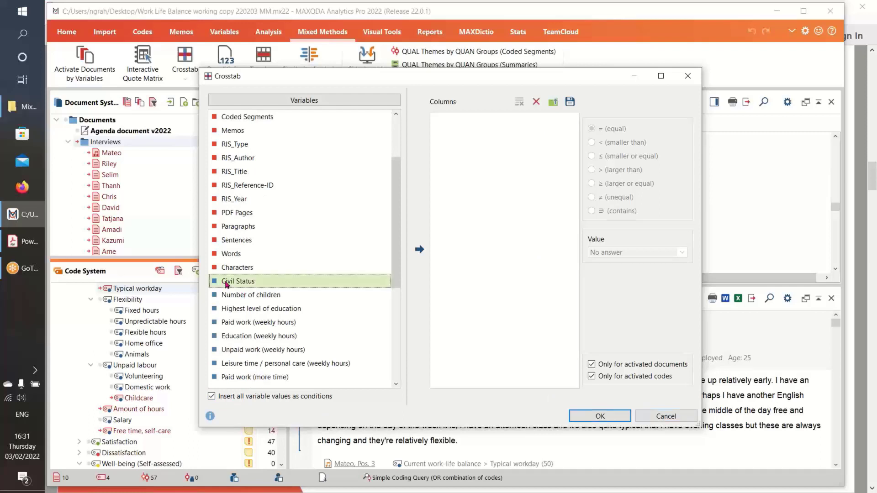
{"action": "left_click", "coordinate": [419, 249]}
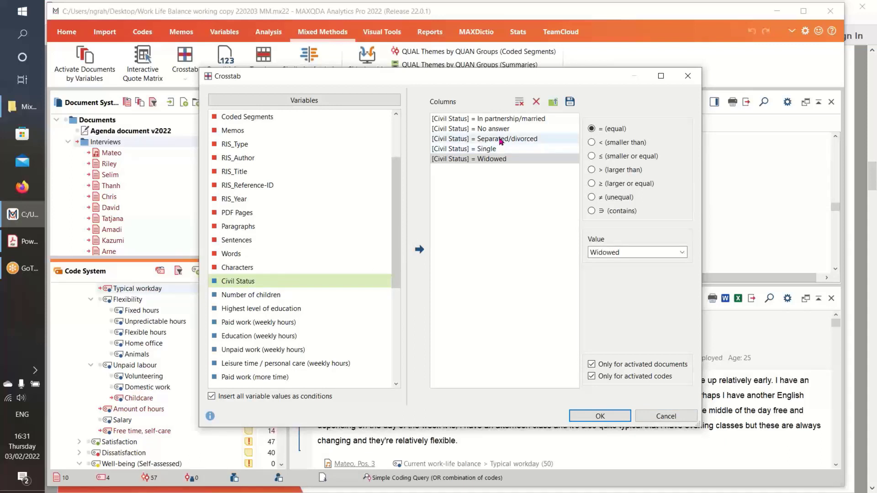
{"action": "mouse_move", "coordinate": [502, 140]}
{"action": "left_mouse_down"}
{"action": "mouse_move", "coordinate": [501, 127]}
{"action": "mouse_move", "coordinate": [505, 161]}
{"action": "mouse_move", "coordinate": [501, 149]}
{"action": "left_mouse_up"}
{"action": "left_click", "coordinate": [501, 158]}
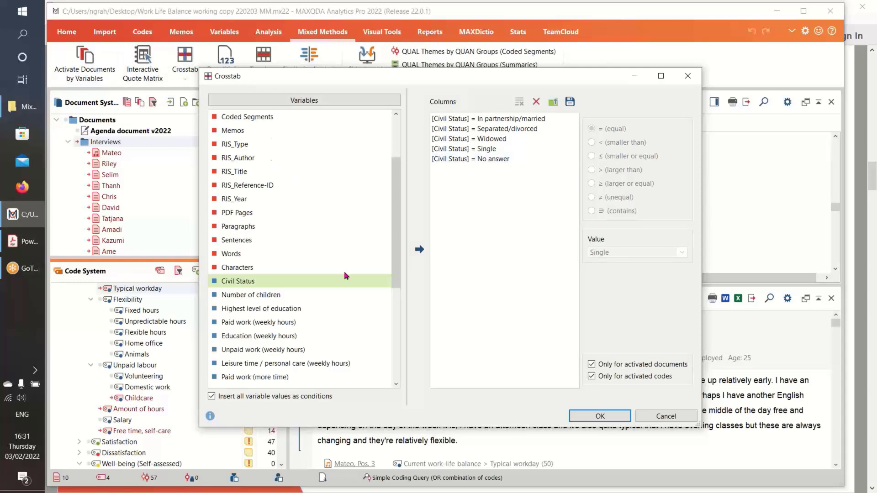
{"action": "left_click", "coordinate": [608, 418]}
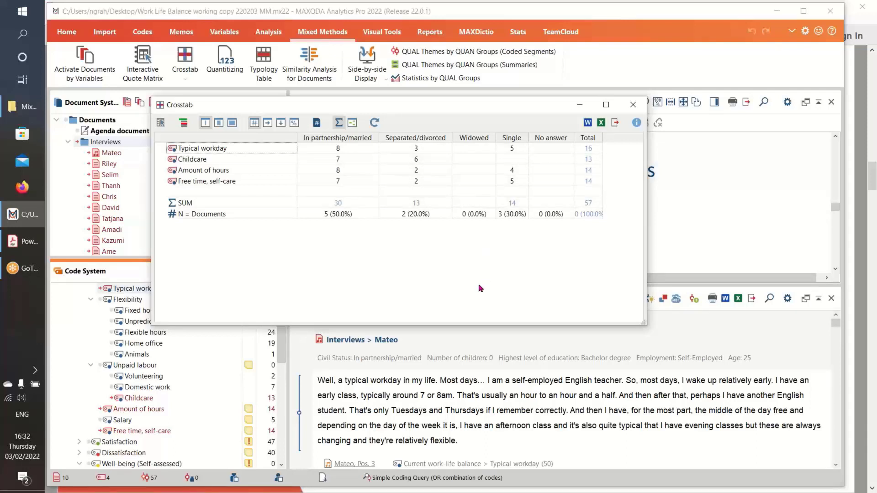
- Show the crosstab as row percentages and briefly highlight its highest values in colour
{"action": "left_click", "coordinate": [267, 124]}
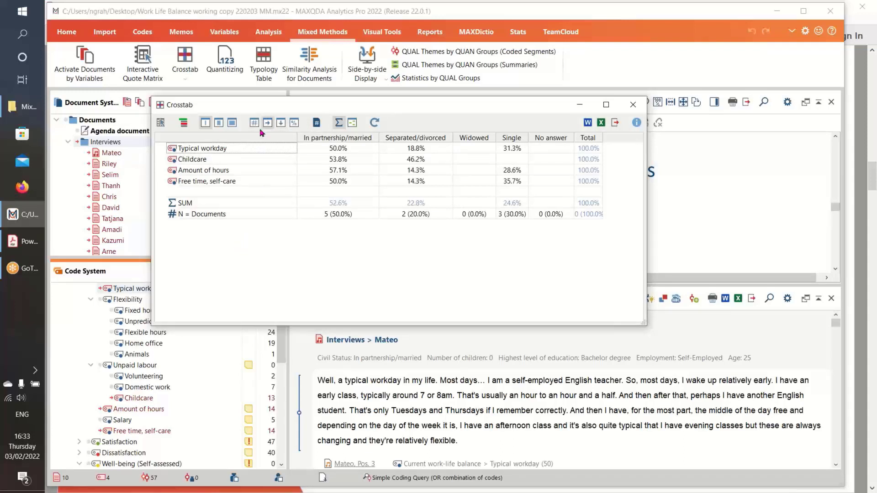
{"action": "left_click", "coordinate": [352, 122]}
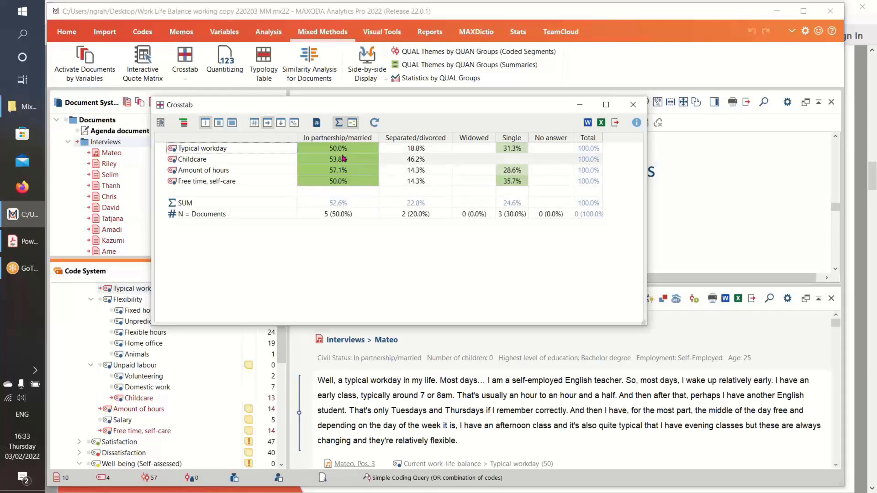
{"action": "left_click", "coordinate": [352, 122]}
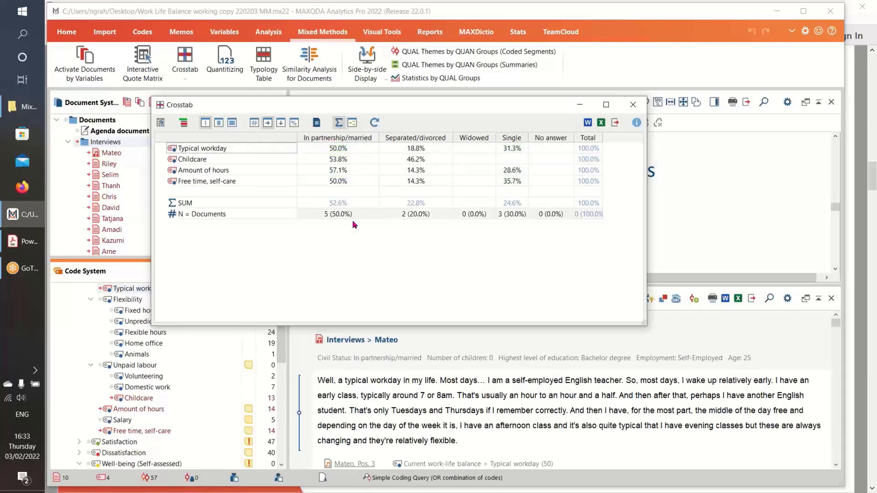
- Show the crosstab as column percentages with coloured highlighting, and return it to absolute segment counts
{"action": "left_click", "coordinate": [280, 122]}
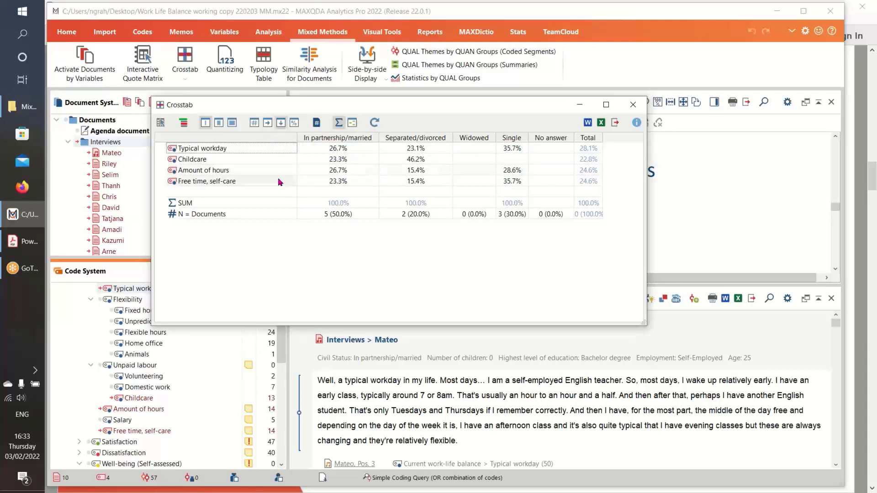
{"action": "left_click", "coordinate": [352, 122]}
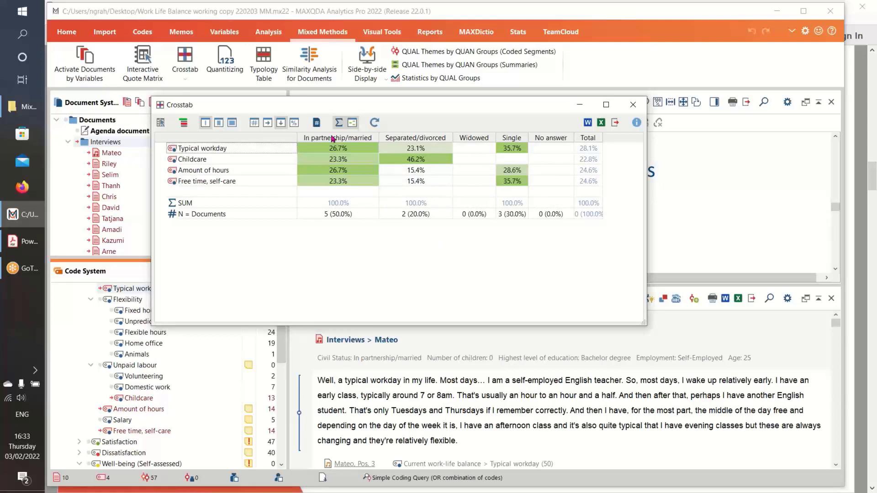
{"action": "left_click", "coordinate": [254, 122]}
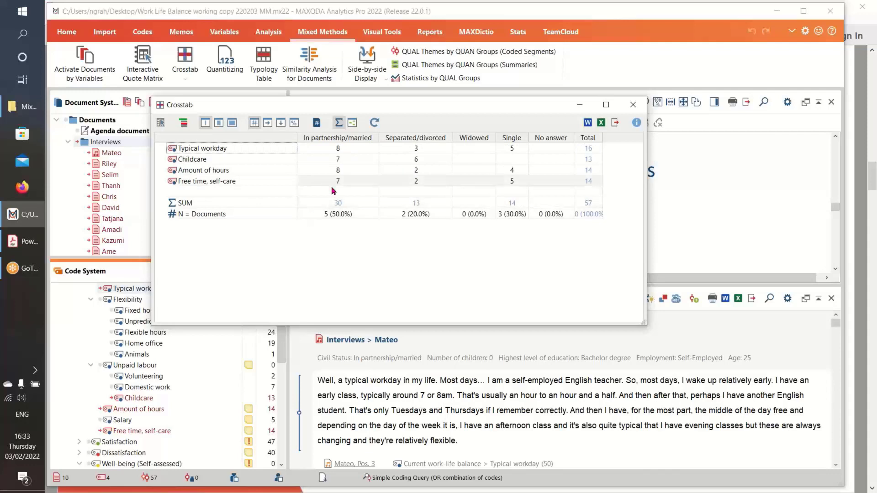
- Open the Interactive Quote Matrix from the crosstab and examine the Typical workday segments of the Separated/divorced group
{"action": "left_click_drag", "start_coordinate": [415, 106], "coordinate": [455, 140]}
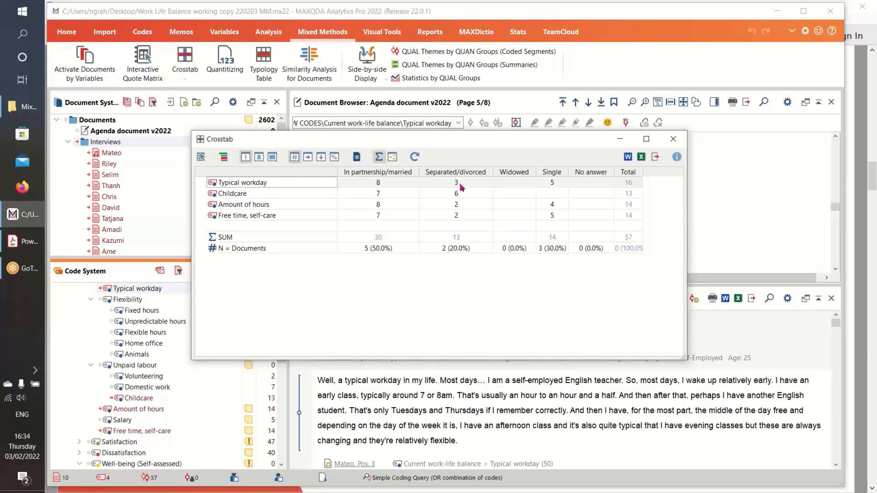
{"action": "left_click", "coordinate": [201, 157]}
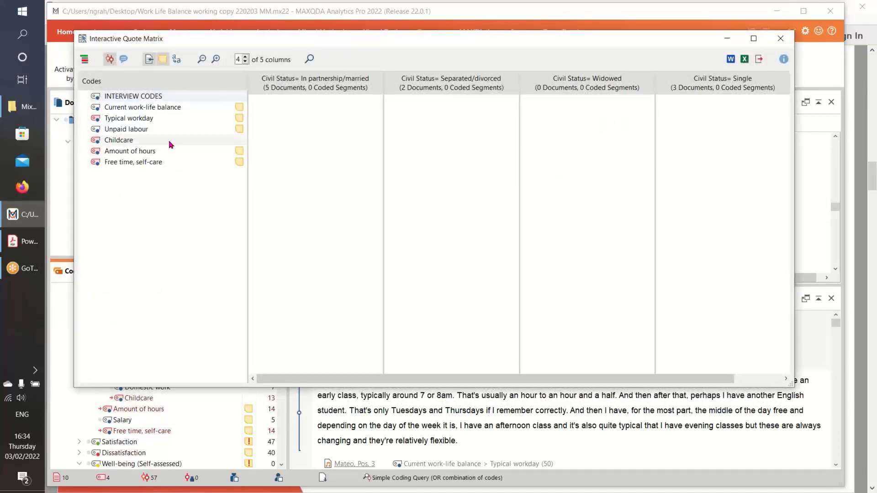
{"action": "left_click", "coordinate": [144, 119]}
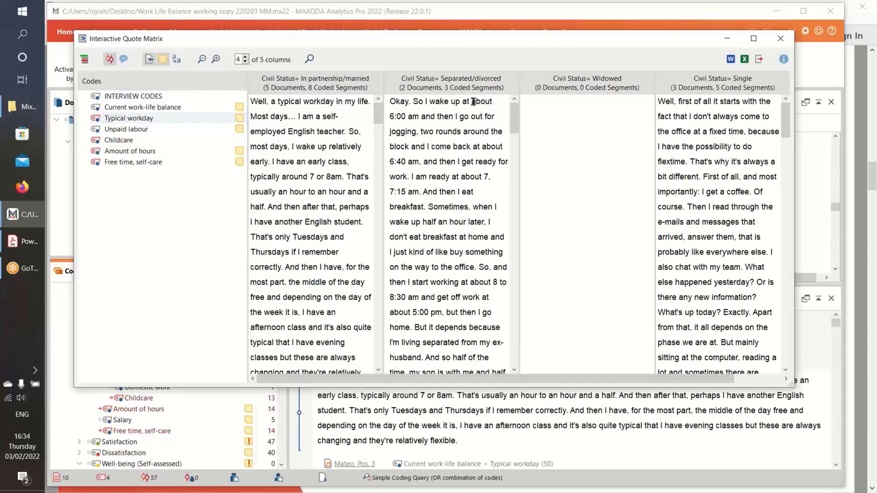
{"action": "left_click_drag", "start_coordinate": [516, 121], "coordinate": [519, 358]}
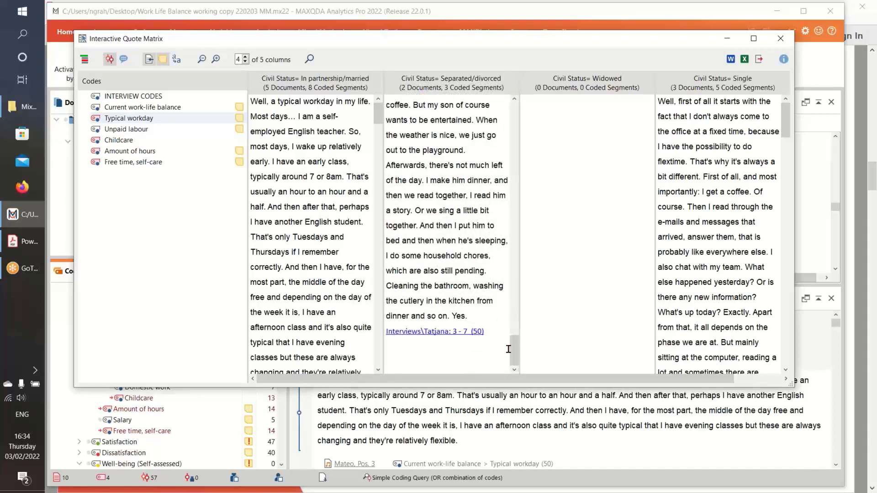
{"action": "left_click_drag", "start_coordinate": [512, 353], "coordinate": [513, 120]}
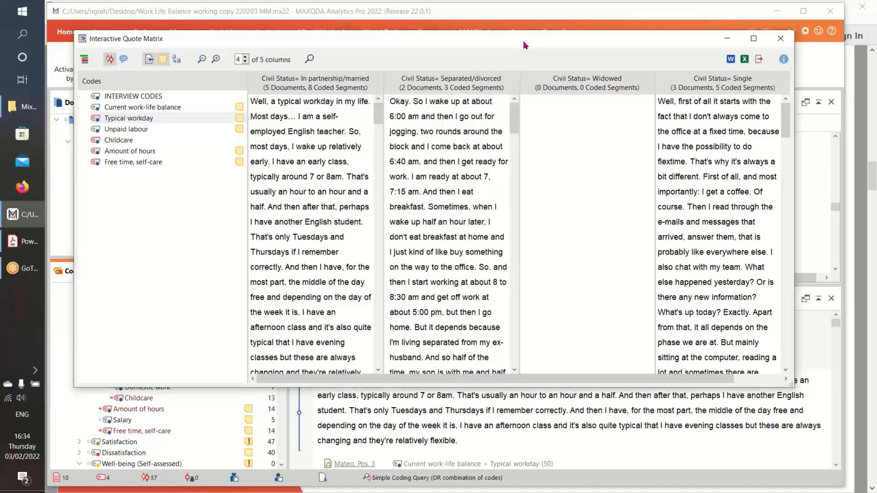
- Arrange the two result windows with the crosstab above the Interactive Quote Matrix so both can be read together
{"action": "left_click_drag", "start_coordinate": [522, 40], "coordinate": [538, 211]}
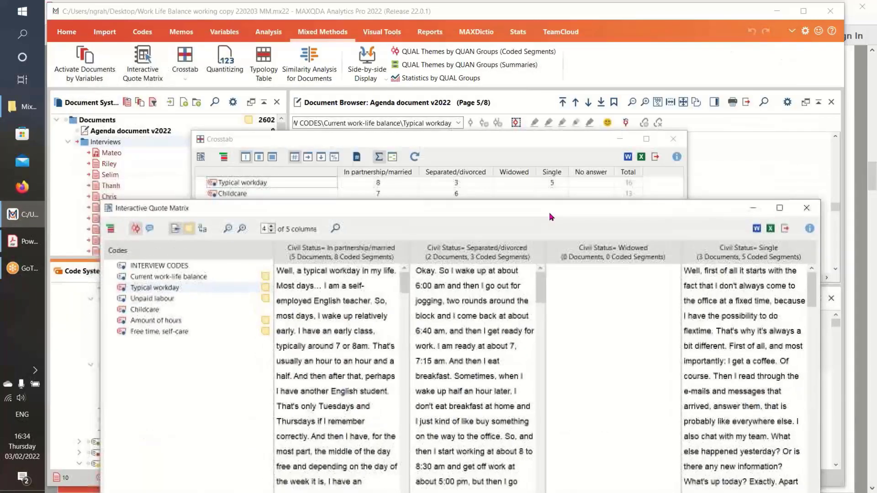
{"action": "left_click", "coordinate": [461, 146]}
{"action": "left_click_drag", "start_coordinate": [450, 138], "coordinate": [461, 33]}
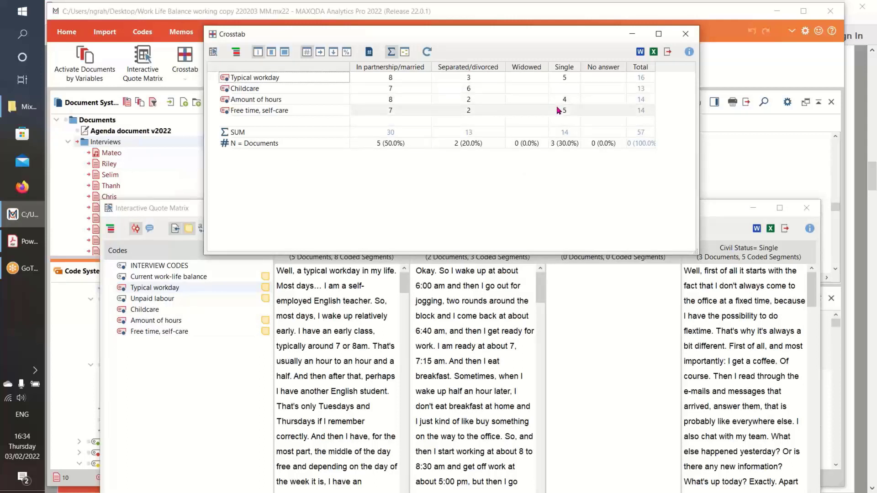
{"action": "left_click", "coordinate": [615, 312]}
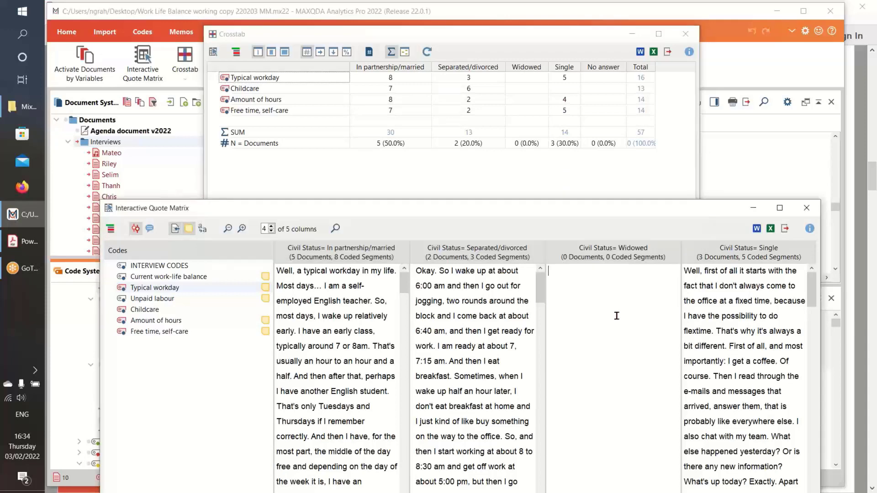
- Show the Amount of hours segments in the quote matrix and read through those of the Single group
{"action": "left_click", "coordinate": [166, 322]}
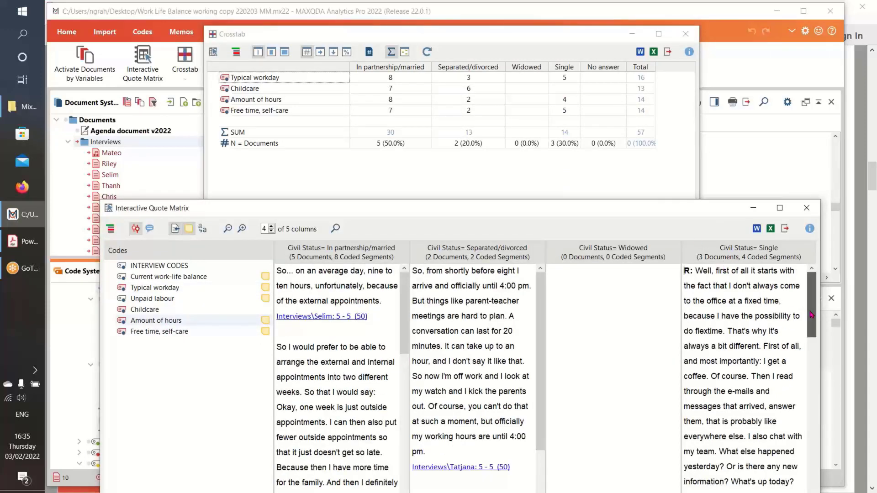
{"action": "scroll", "coordinate": [778, 270], "scroll_direction": "down", "scroll_amount": 1}
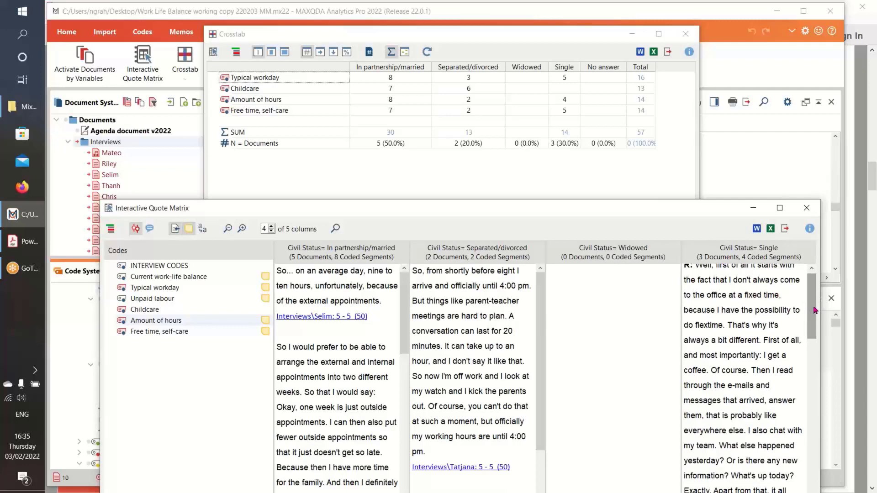
{"action": "left_click_drag", "start_coordinate": [816, 310], "coordinate": [817, 329]}
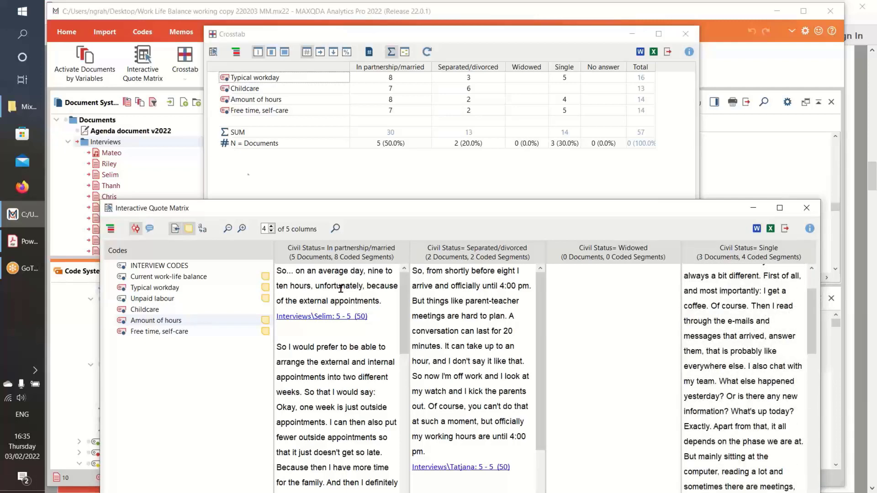
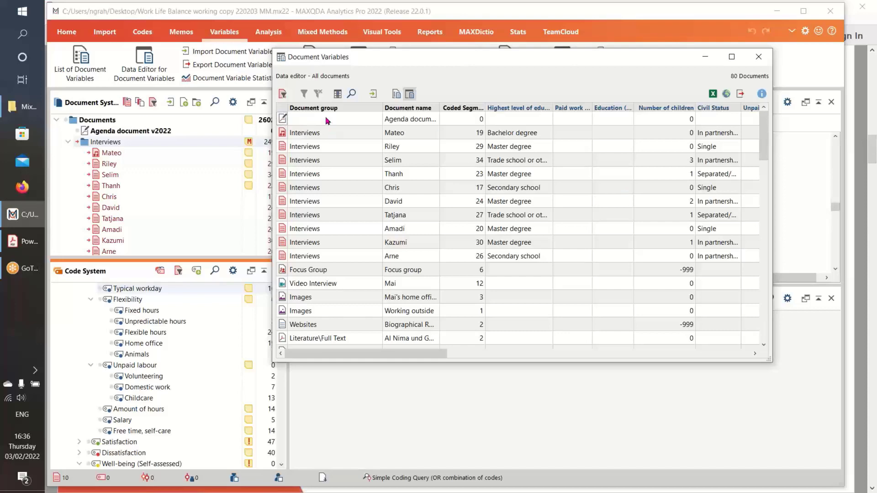
- Close the document variables data editor and advance the agenda document to page 6, keeping the mixed methods functions at hand
{"action": "left_click", "coordinate": [759, 57]}
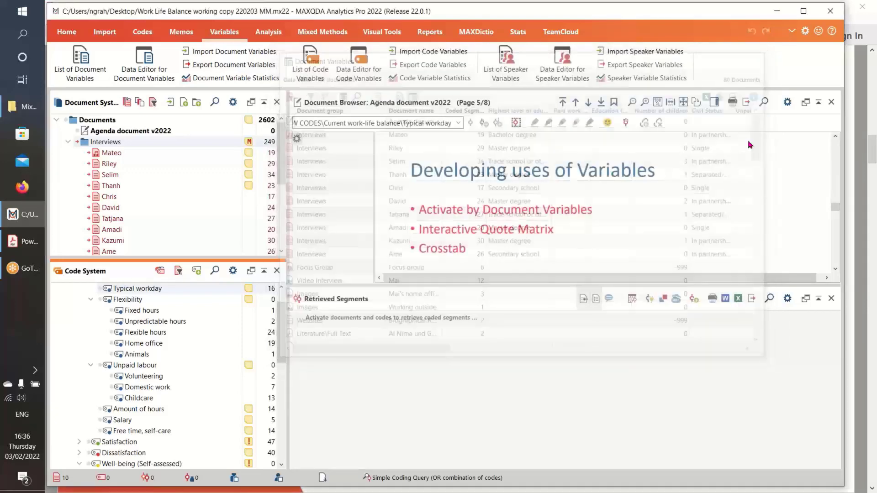
{"action": "left_click", "coordinate": [326, 32]}
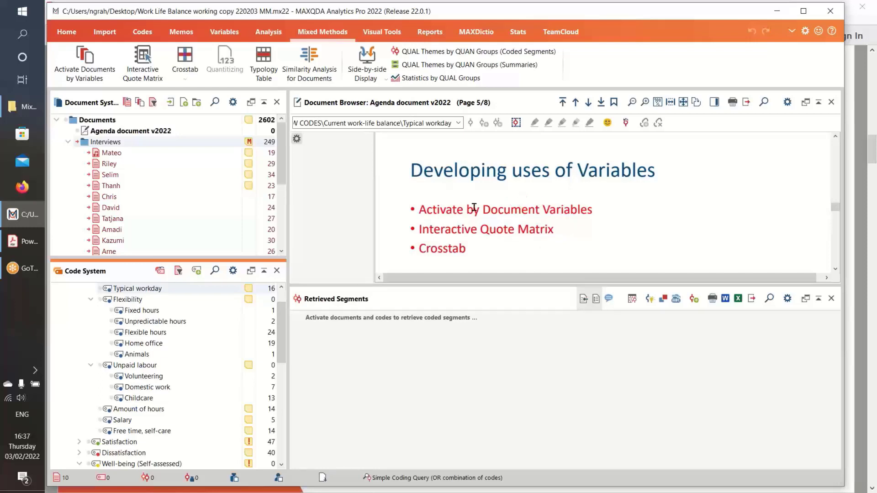
{"action": "left_click", "coordinate": [589, 102]}
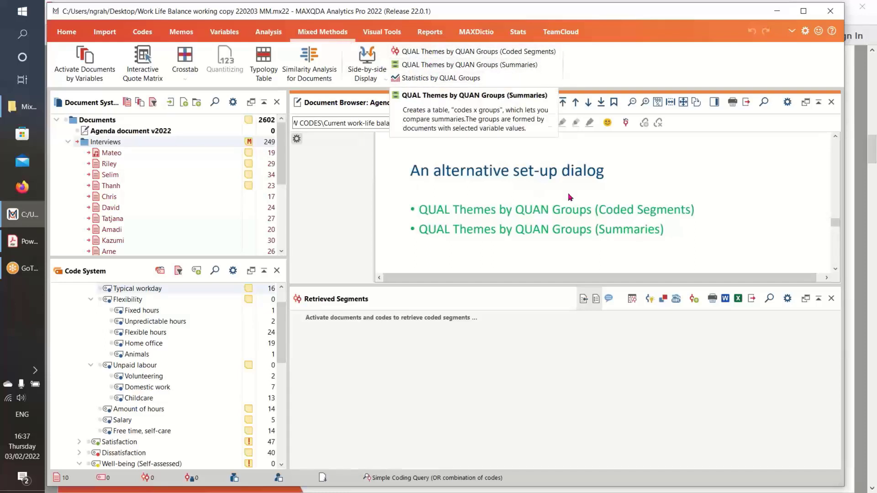
- Review the qualitative and quantitative integration diagram in Acrobat Reader and return to MAXQDA
{"action": "left_click", "coordinate": [34, 242]}
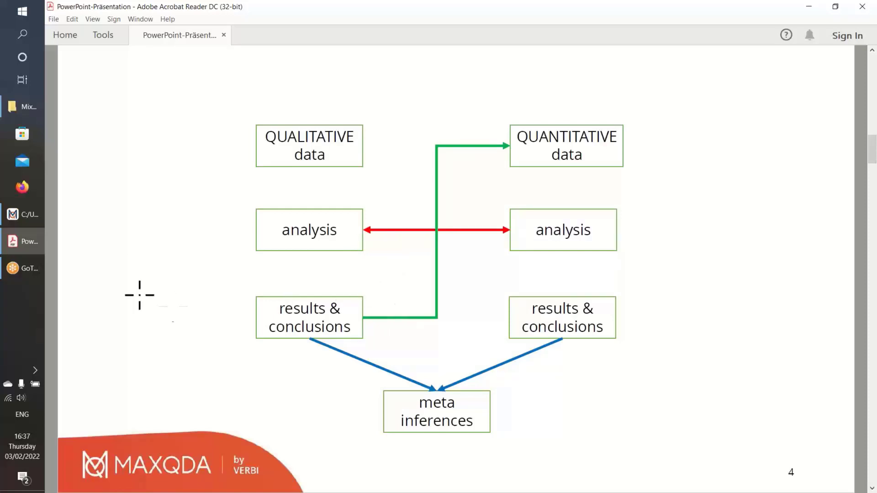
{"action": "left_click", "coordinate": [25, 214]}
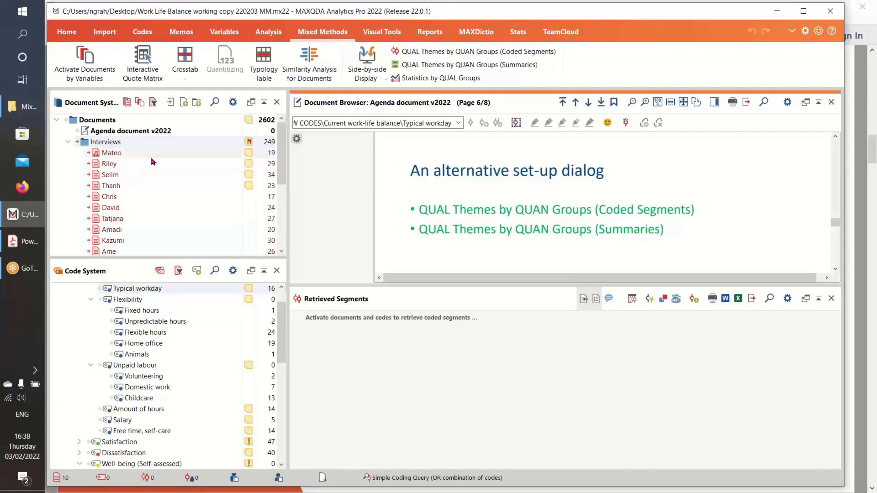
- Set up QUAL Themes by QUAN Groups for coded segments by Civil Status, with groups In partnership/married, Separated/divorced, Single and Widowed
{"action": "left_click", "coordinate": [434, 54]}
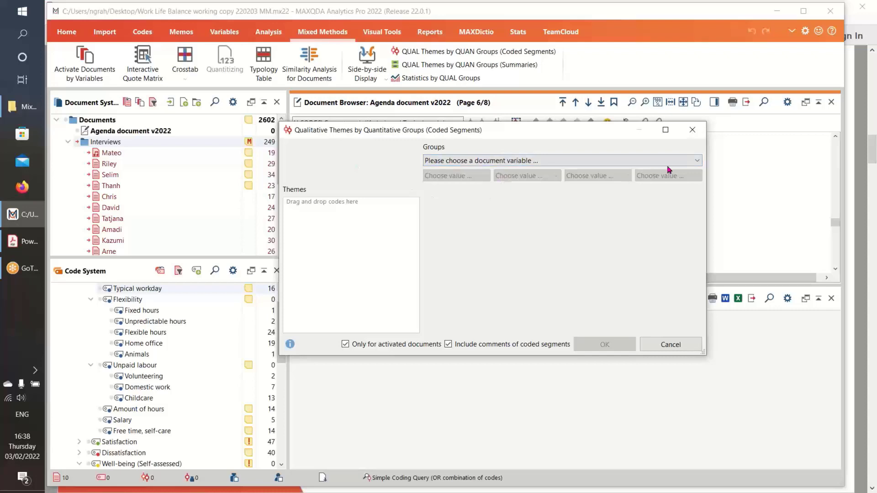
{"action": "left_click", "coordinate": [697, 161]}
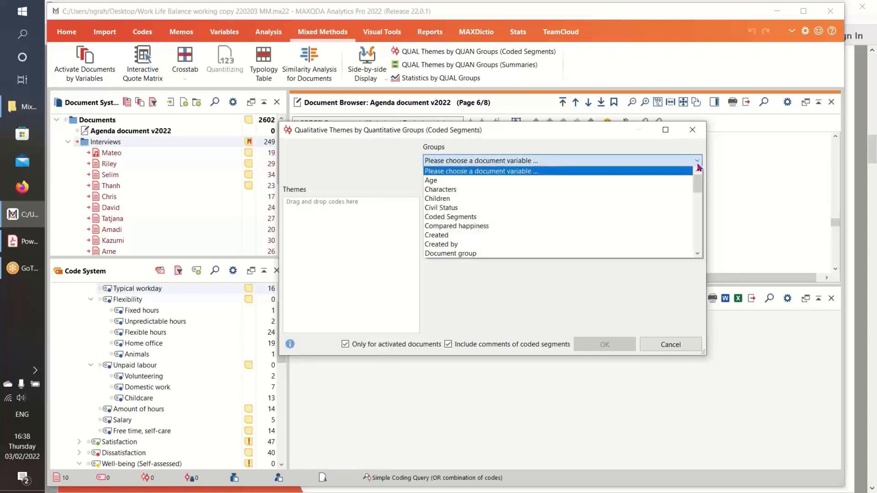
{"action": "left_click", "coordinate": [522, 210]}
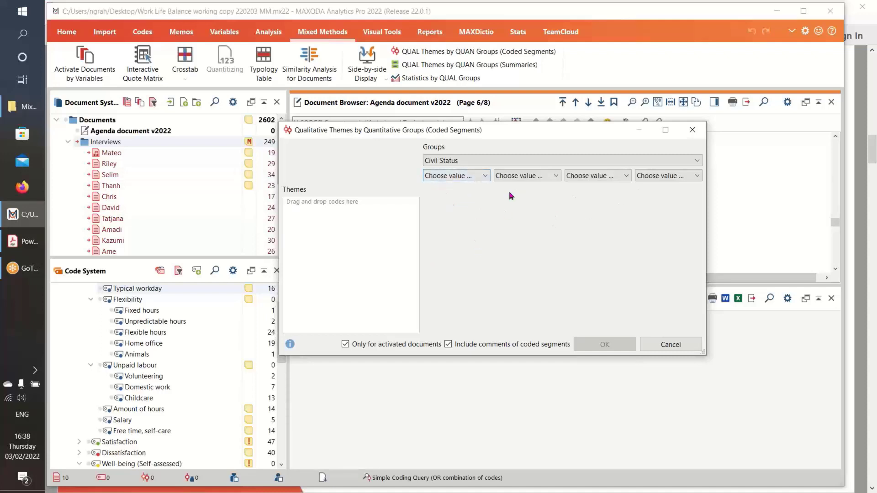
{"action": "left_click", "coordinate": [485, 176]}
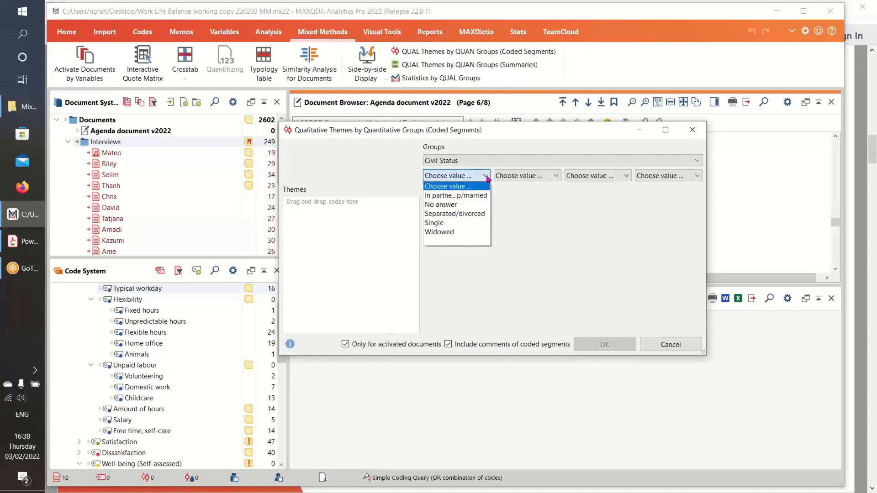
{"action": "left_click", "coordinate": [475, 196]}
{"action": "left_click", "coordinate": [556, 176]}
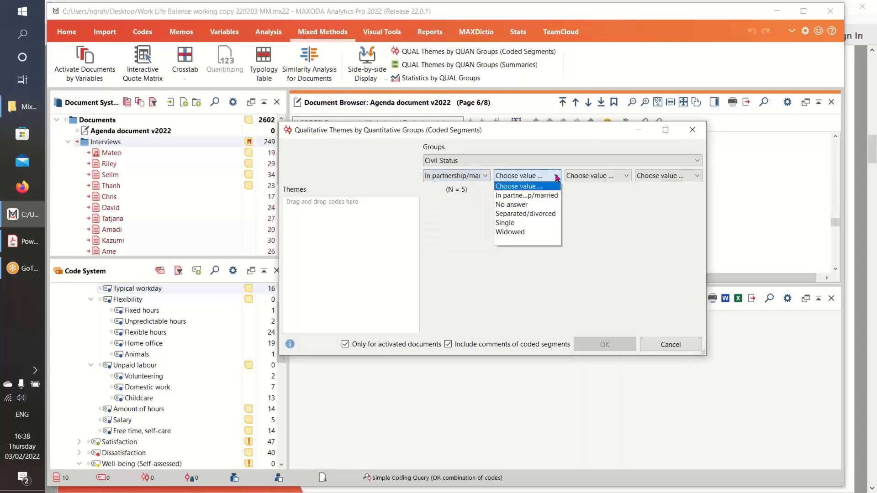
{"action": "left_click", "coordinate": [550, 214]}
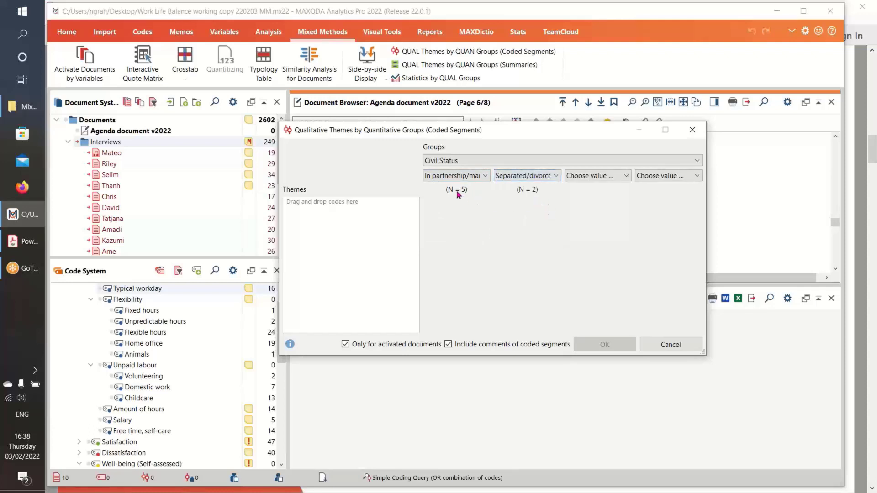
{"action": "left_click", "coordinate": [626, 177]}
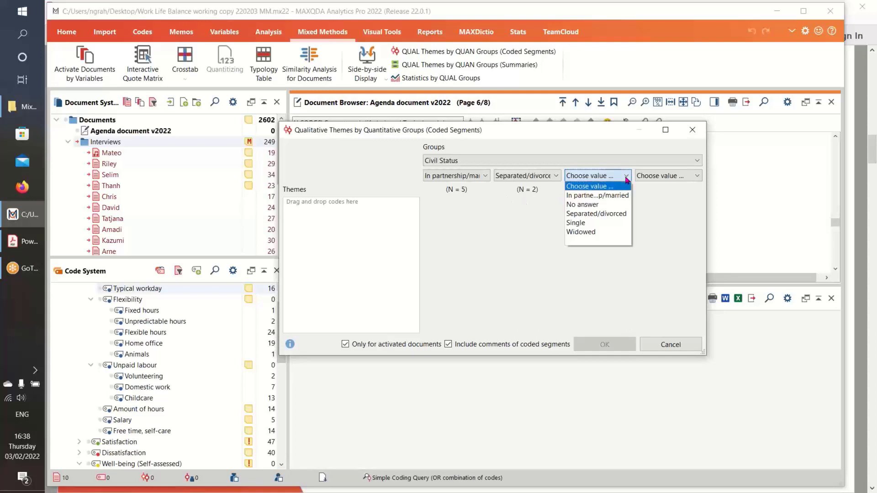
{"action": "left_click", "coordinate": [618, 223]}
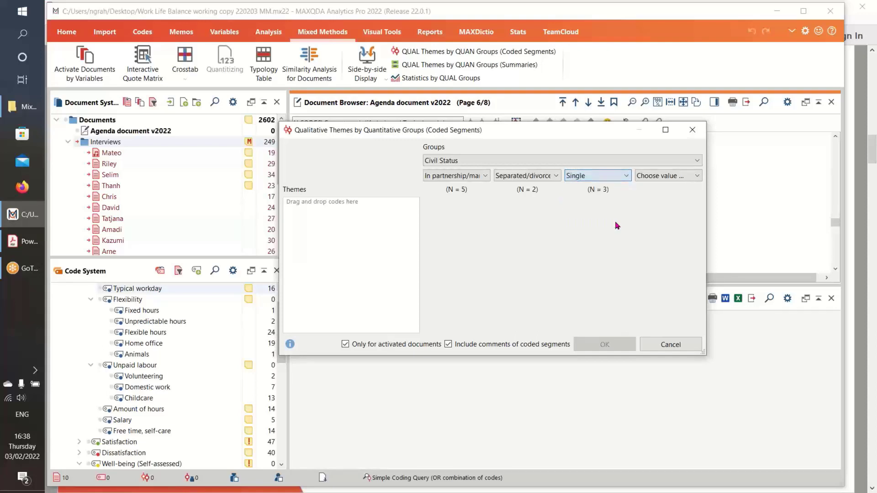
{"action": "left_click", "coordinate": [696, 177]}
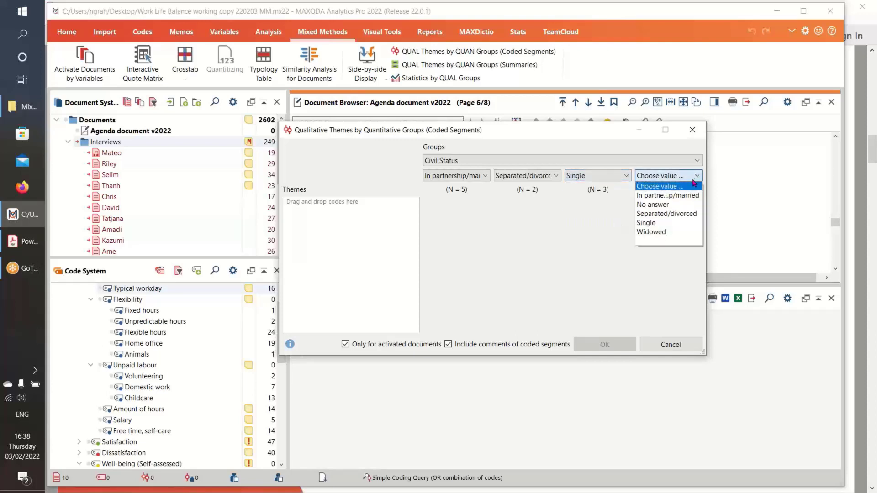
{"action": "left_click", "coordinate": [684, 232]}
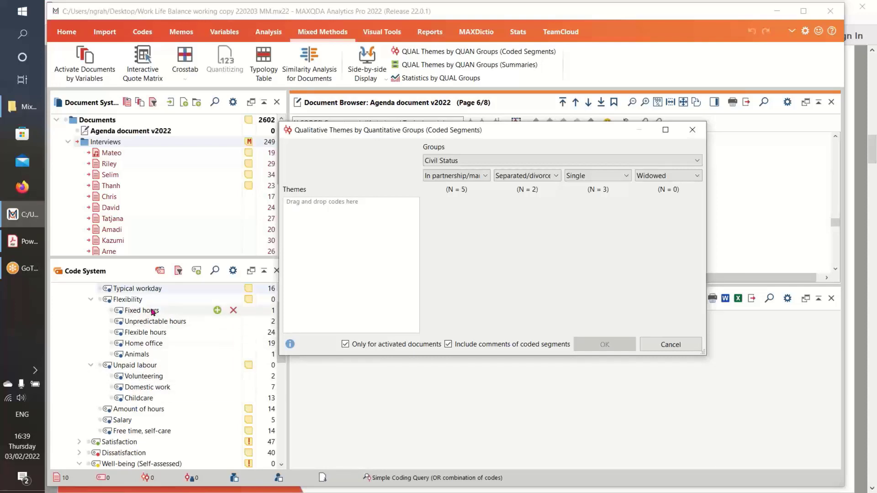
- Add the codes Typical workday, Childcare, Free time, self-care and Domestic work as themes for the comparison
{"action": "left_click", "coordinate": [147, 290]}
{"action": "left_click_drag", "start_coordinate": [147, 291], "coordinate": [331, 244]}
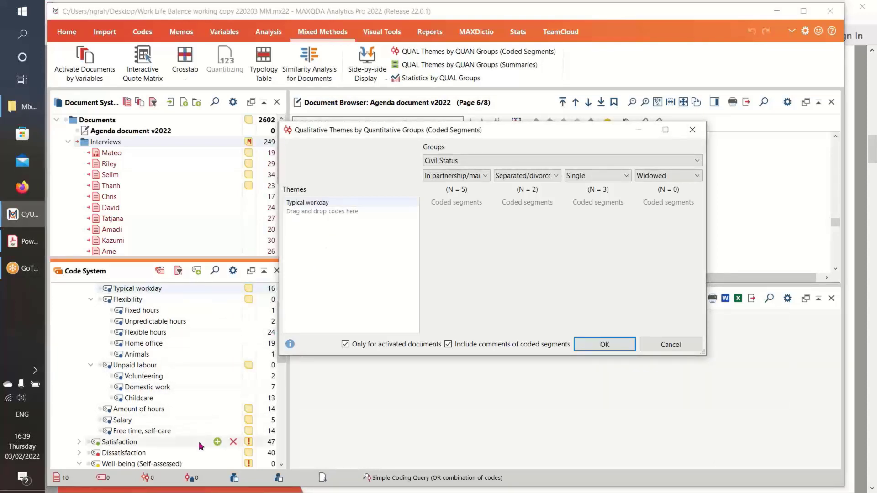
{"action": "left_click_drag", "start_coordinate": [137, 398], "coordinate": [353, 312]}
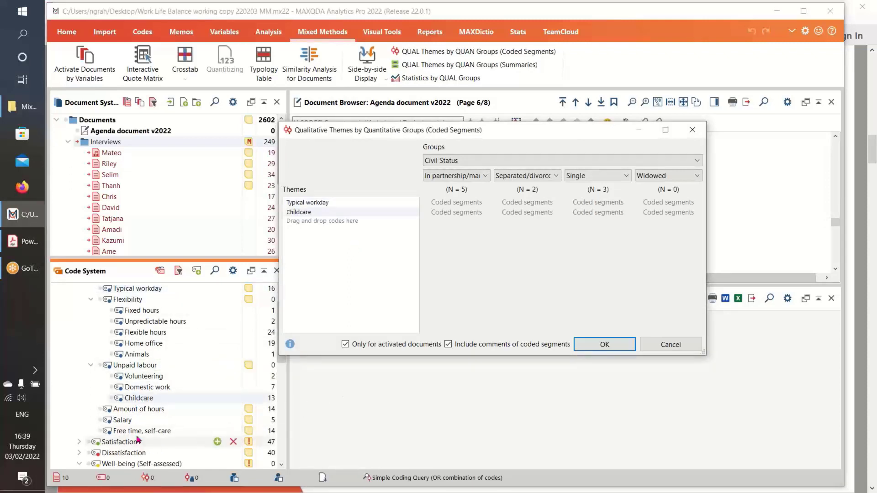
{"action": "left_click_drag", "start_coordinate": [134, 435], "coordinate": [347, 276]}
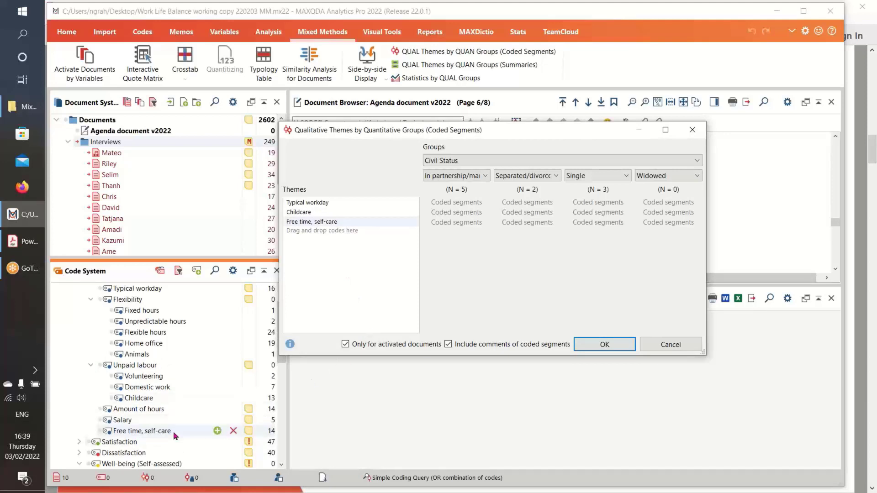
{"action": "left_click_drag", "start_coordinate": [146, 389], "coordinate": [335, 278]}
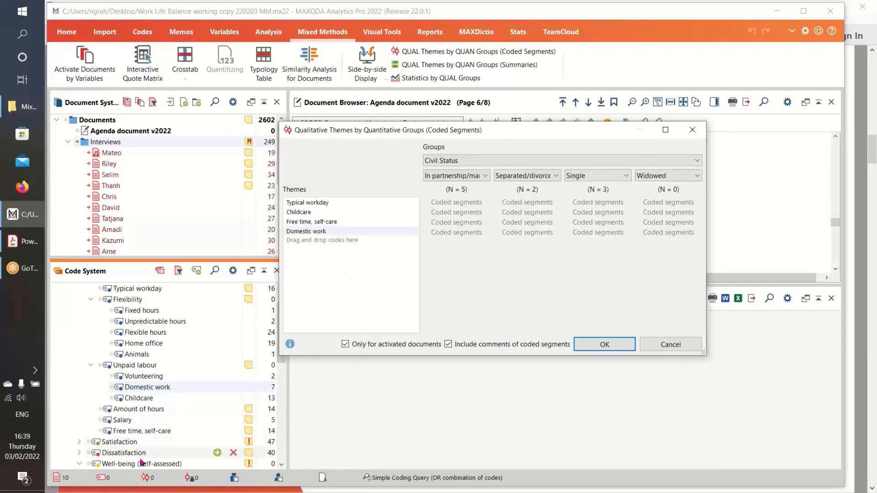
- Add the Satisfaction subcode Satisfied with workplace as a theme and generate the themes by groups display
{"action": "left_click", "coordinate": [79, 441]}
{"action": "scroll", "coordinate": [203, 424], "scroll_direction": "down", "scroll_amount": 2}
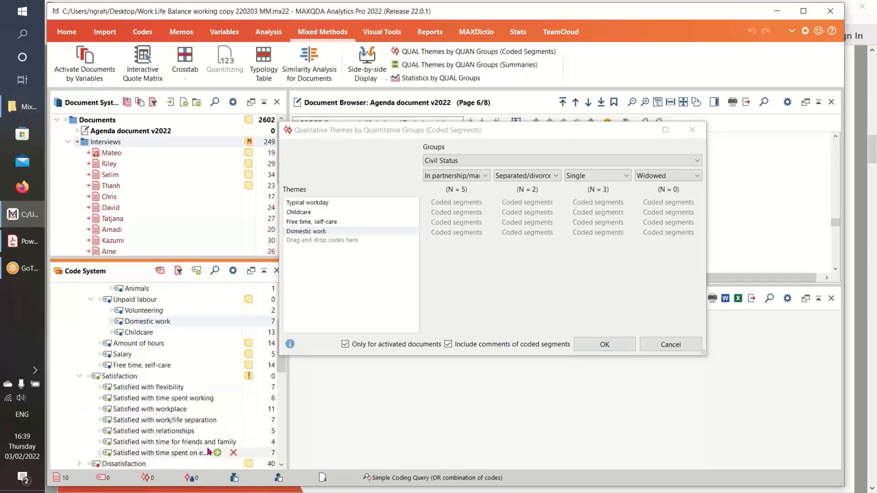
{"action": "scroll", "coordinate": [201, 439], "scroll_direction": "down", "scroll_amount": 1}
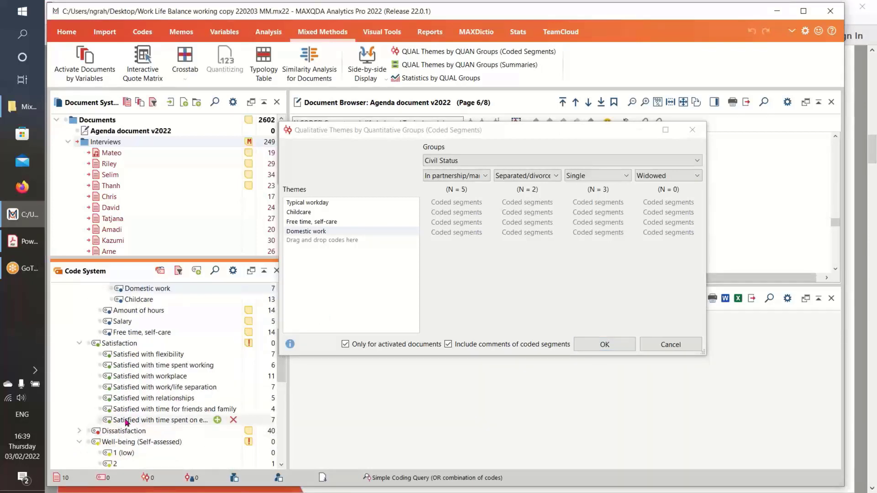
{"action": "left_click_drag", "start_coordinate": [139, 378], "coordinate": [343, 289]}
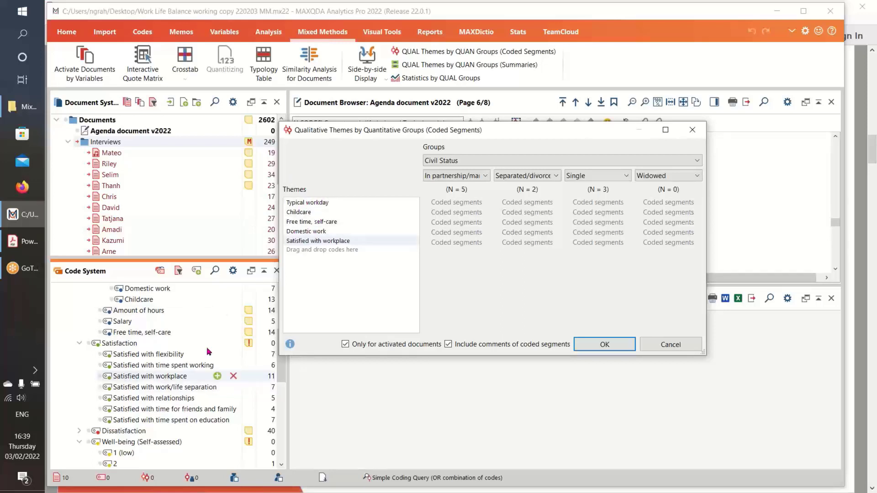
{"action": "left_click", "coordinate": [606, 346]}
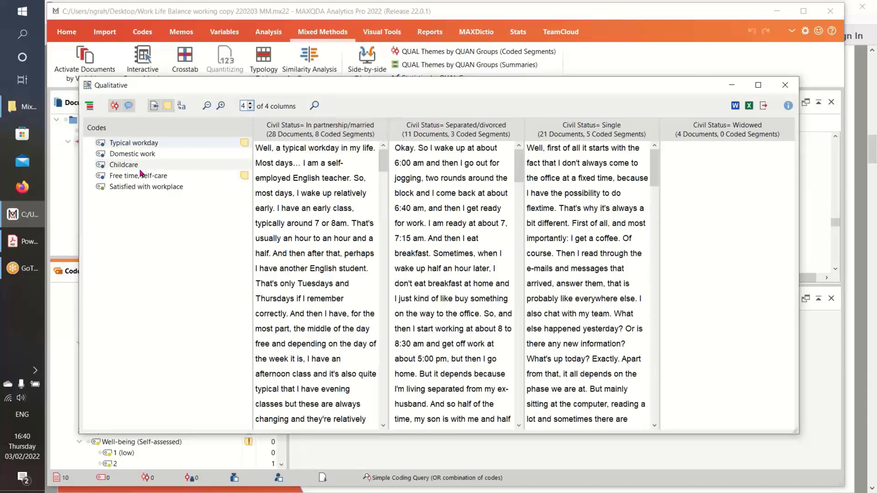
- Compare the Domestic work and Satisfied with workplace segments across the civil status groups, and close the results
{"action": "left_click", "coordinate": [145, 154]}
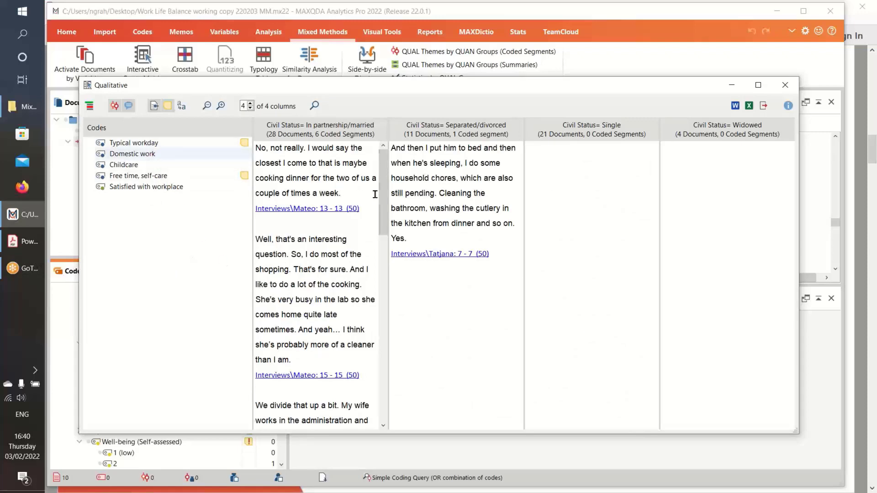
{"action": "left_click_drag", "start_coordinate": [384, 208], "coordinate": [335, 142]}
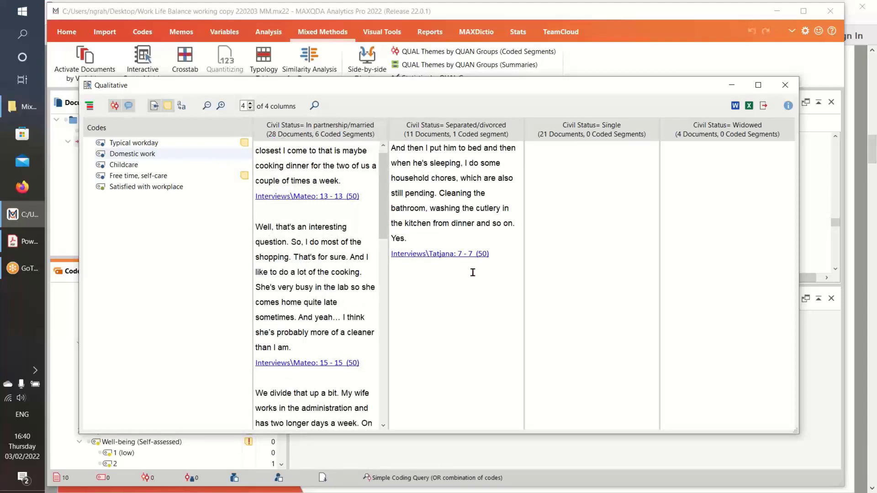
{"action": "left_click", "coordinate": [135, 188]}
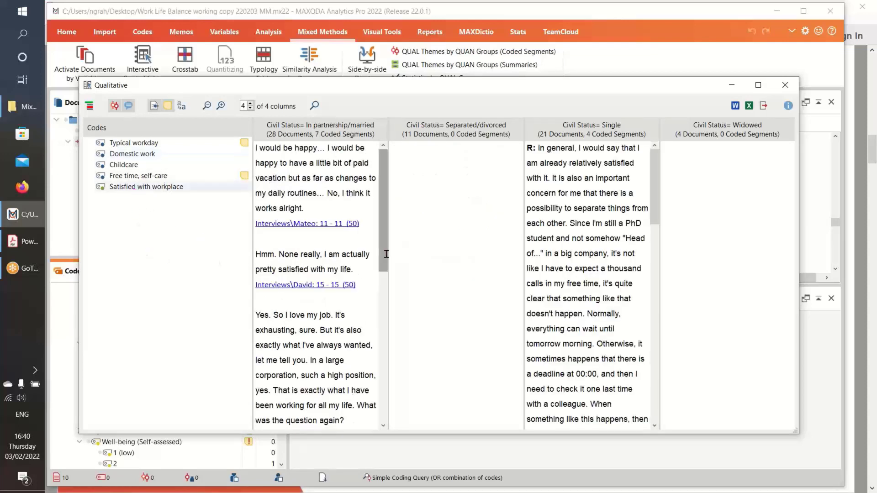
{"action": "mouse_move", "coordinate": [384, 206]}
{"action": "left_mouse_down"}
{"action": "mouse_move", "coordinate": [384, 351]}
{"action": "mouse_move", "coordinate": [383, 211]}
{"action": "left_mouse_up"}
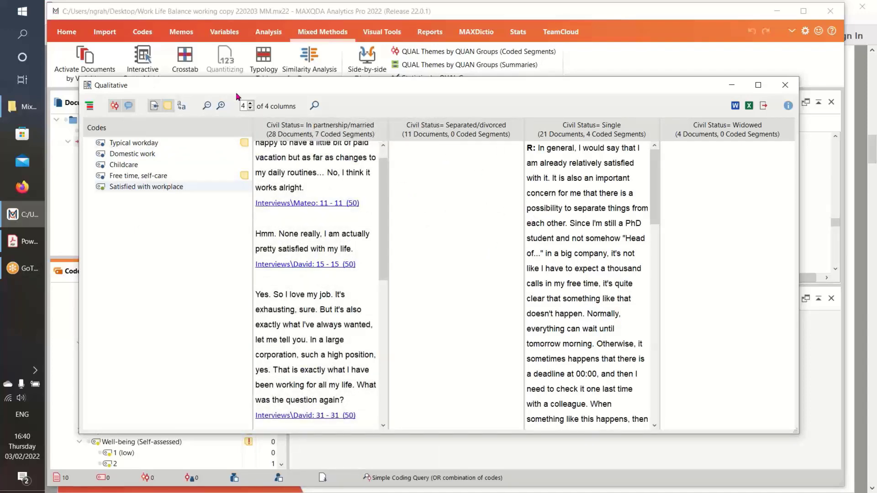
{"action": "left_click_drag", "start_coordinate": [236, 89], "coordinate": [237, 110]}
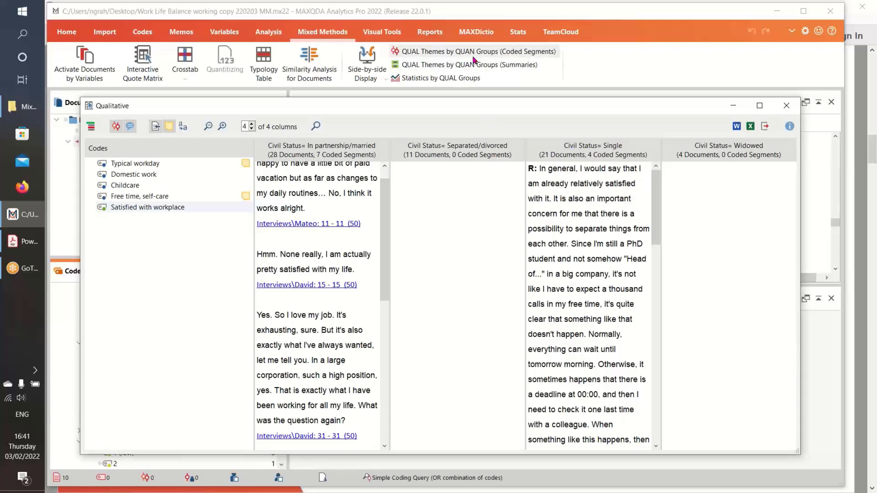
{"action": "left_click", "coordinate": [786, 106]}
- Reopen the QUAL Themes by QUAN Groups (Coded Segments) setup and change the grouping variable to Children
{"action": "left_click", "coordinate": [440, 51]}
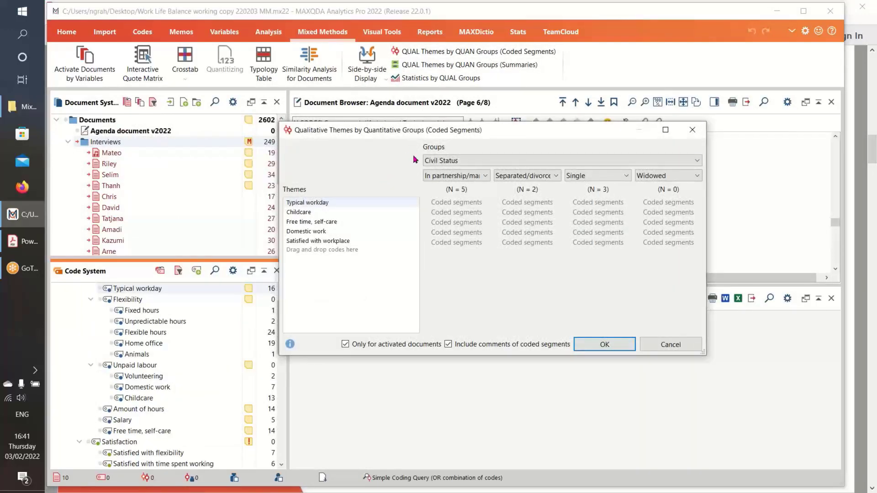
{"action": "left_click", "coordinate": [695, 161]}
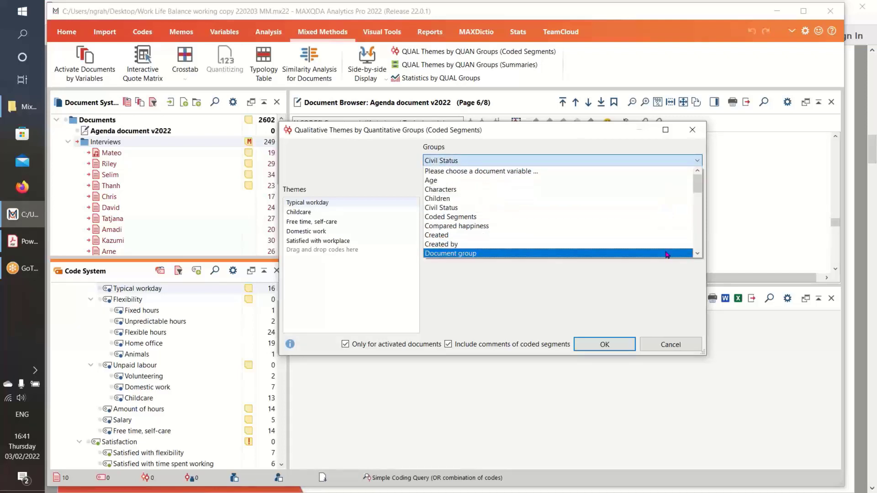
{"action": "mouse_move", "coordinate": [698, 192]}
{"action": "left_mouse_down"}
{"action": "mouse_move", "coordinate": [698, 240]}
{"action": "mouse_move", "coordinate": [699, 185]}
{"action": "left_mouse_up"}
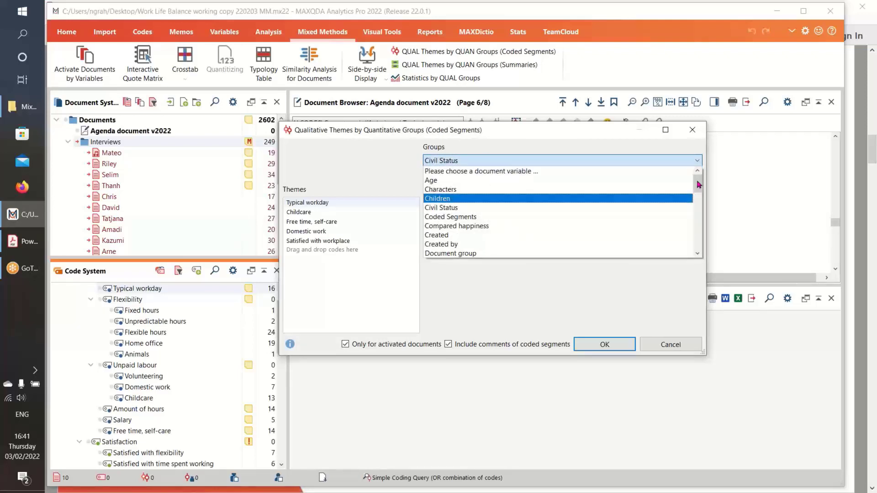
{"action": "left_click", "coordinate": [555, 198]}
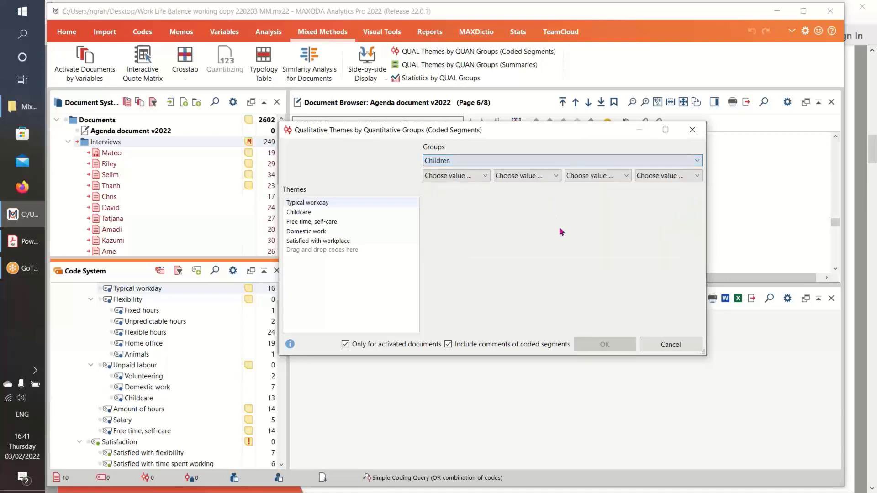
{"action": "left_click", "coordinate": [486, 177]}
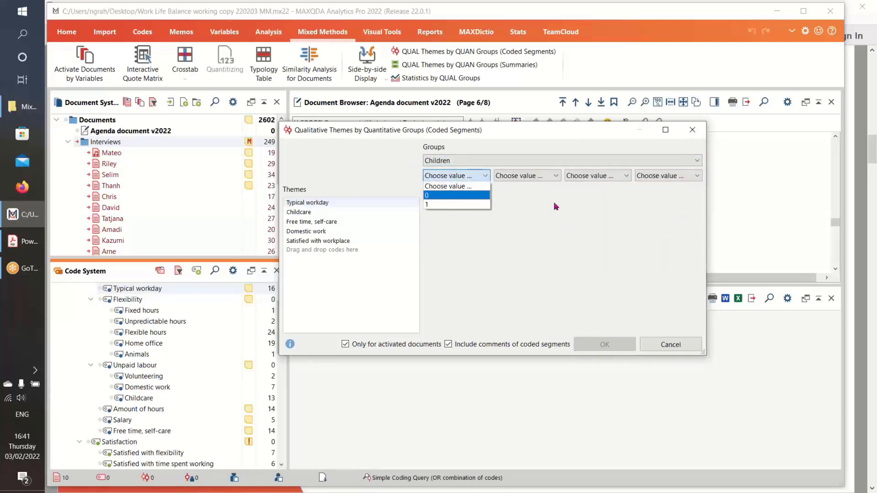
{"action": "left_click", "coordinate": [698, 161]}
{"action": "left_click", "coordinate": [631, 172]}
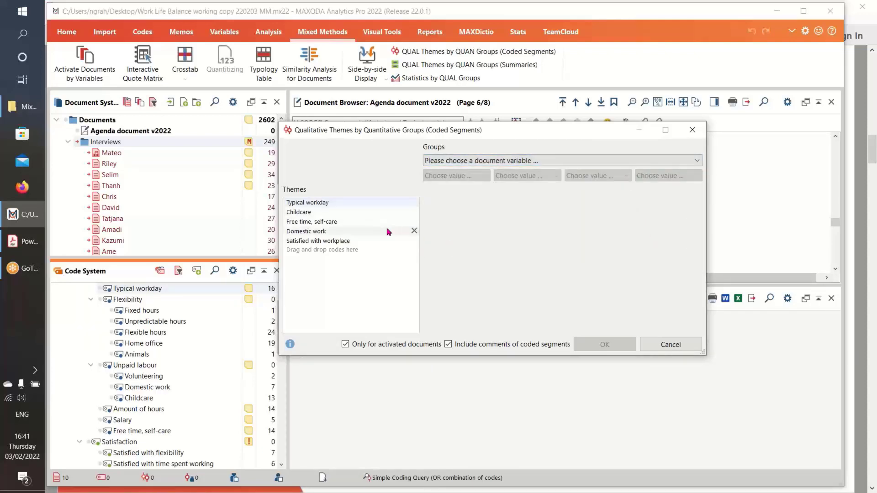
{"action": "left_click", "coordinate": [413, 241]}
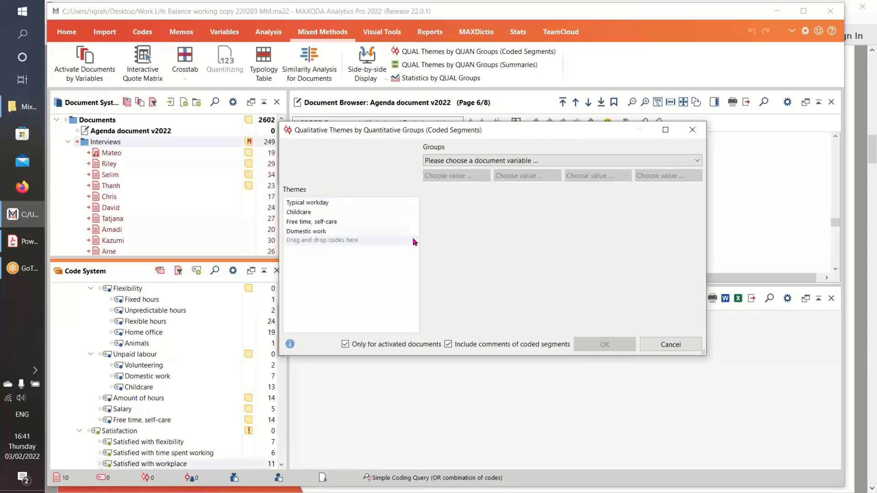
{"action": "left_click", "coordinate": [412, 231]}
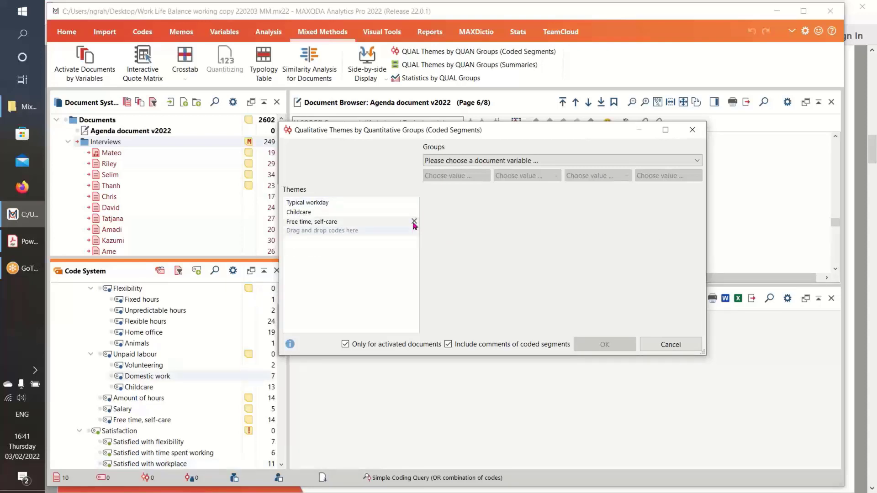
{"action": "left_click", "coordinate": [414, 223]}
{"action": "left_click", "coordinate": [413, 213]}
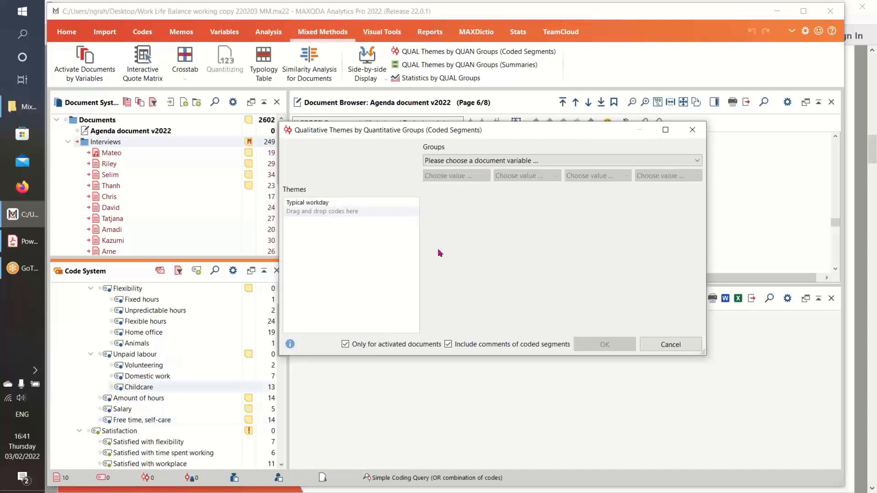
{"action": "left_click", "coordinate": [666, 345]}
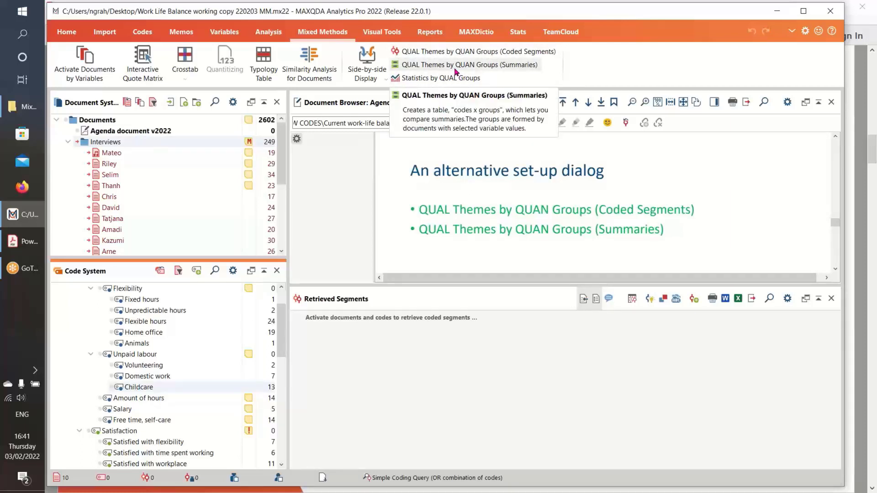
- Open the Summary Grid and view the first interview's coded segment for "Satisfied with time spent on education"
{"action": "left_click", "coordinate": [265, 33]}
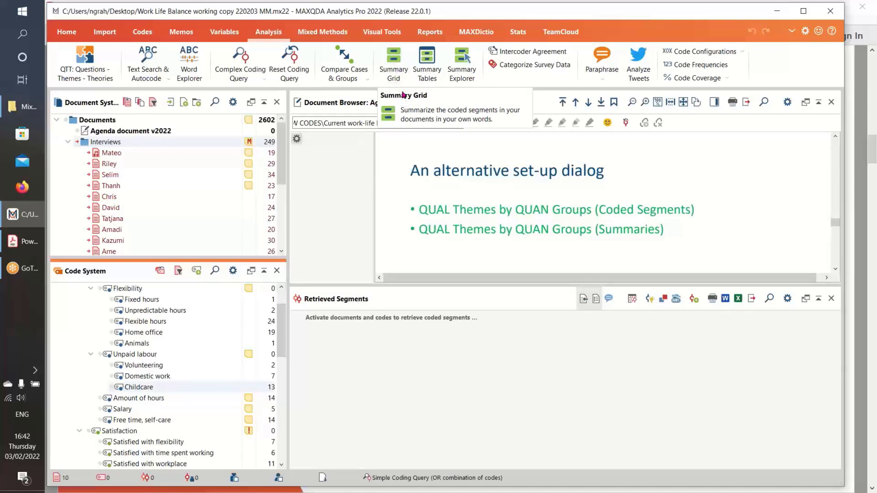
{"action": "left_click", "coordinate": [392, 58]}
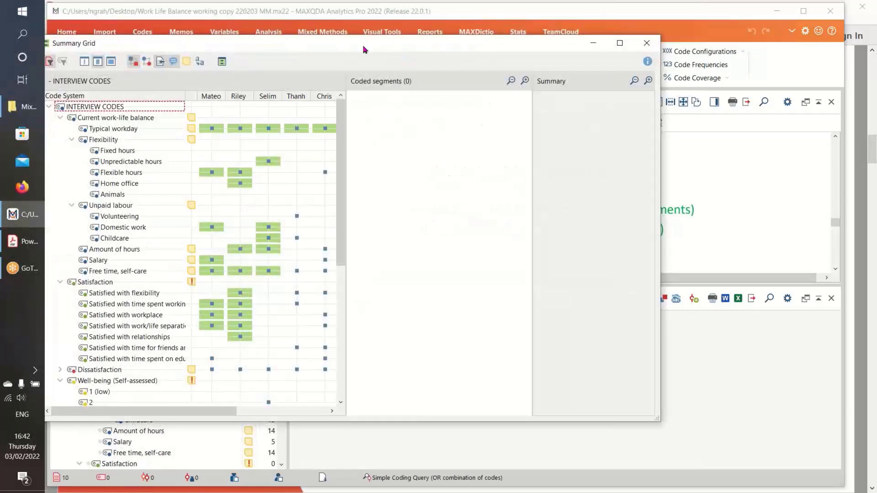
{"action": "left_click_drag", "start_coordinate": [357, 45], "coordinate": [443, 55]}
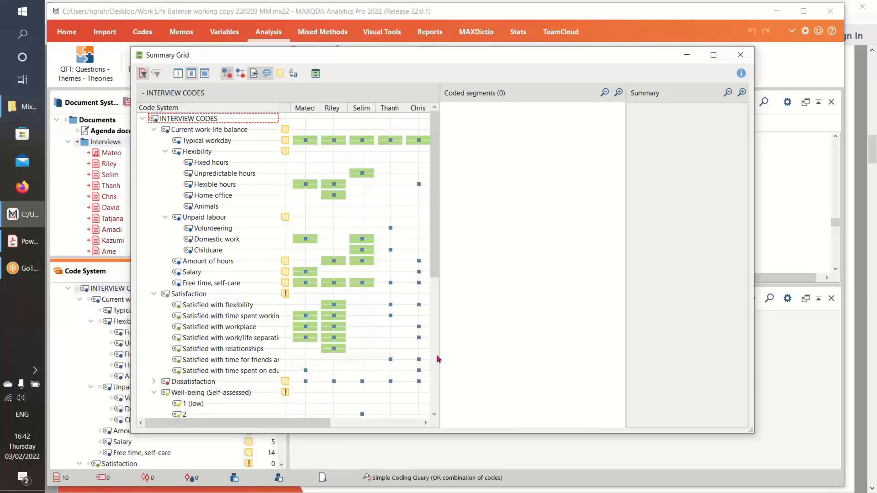
{"action": "left_click", "coordinate": [305, 371]}
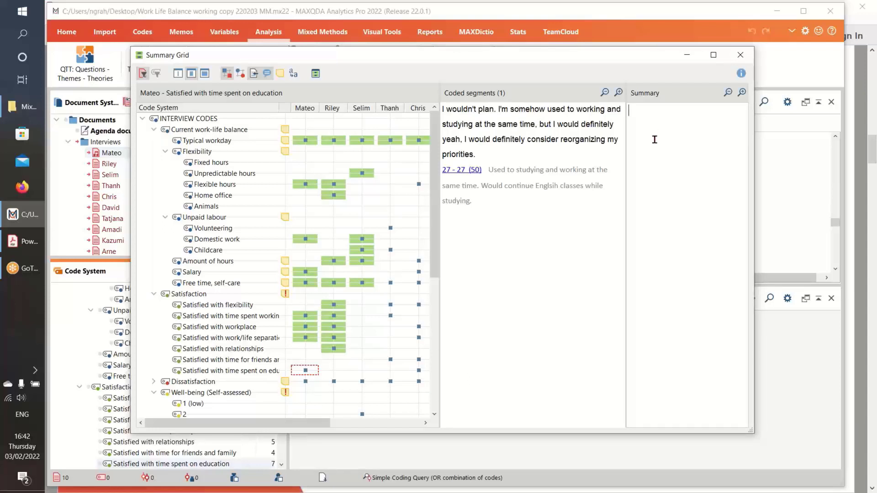
{"action": "left_click", "coordinate": [299, 370]}
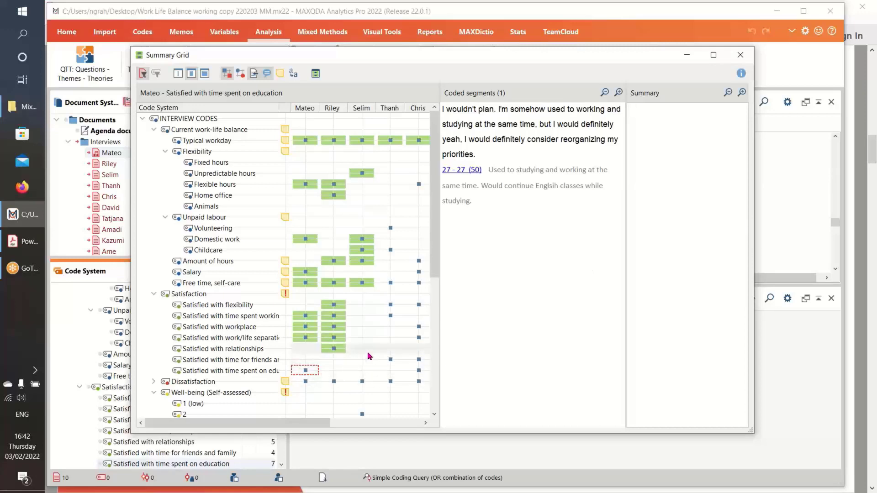
- Compare the second interview's Typical workday coded segments with their written summary, and close the Summary Grid
{"action": "left_click", "coordinate": [333, 140]}
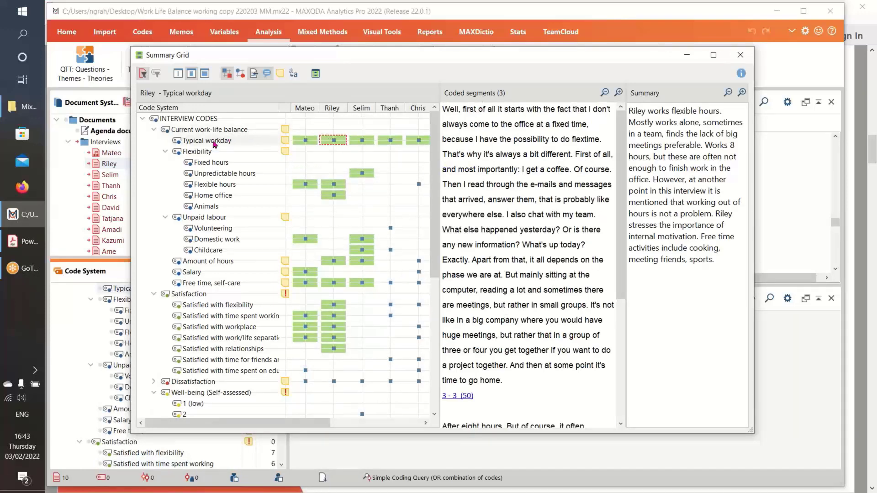
{"action": "left_click_drag", "start_coordinate": [621, 208], "coordinate": [622, 180]}
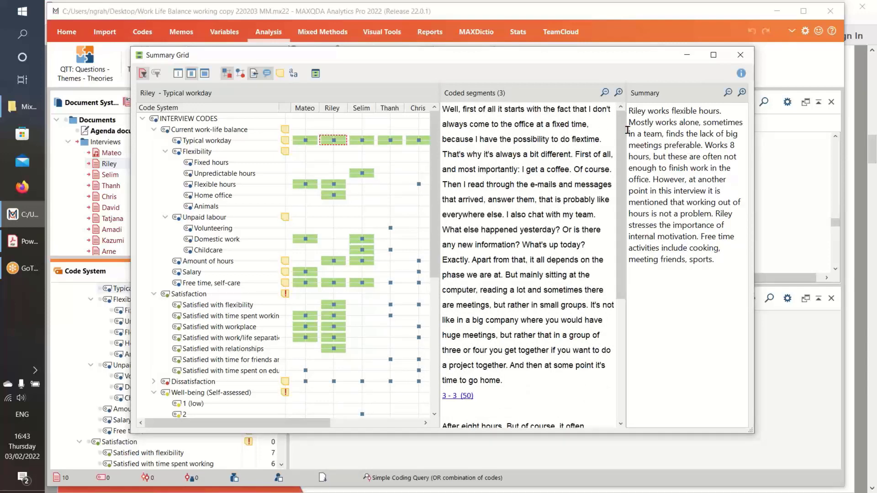
{"action": "left_click_drag", "start_coordinate": [441, 112], "coordinate": [524, 423]}
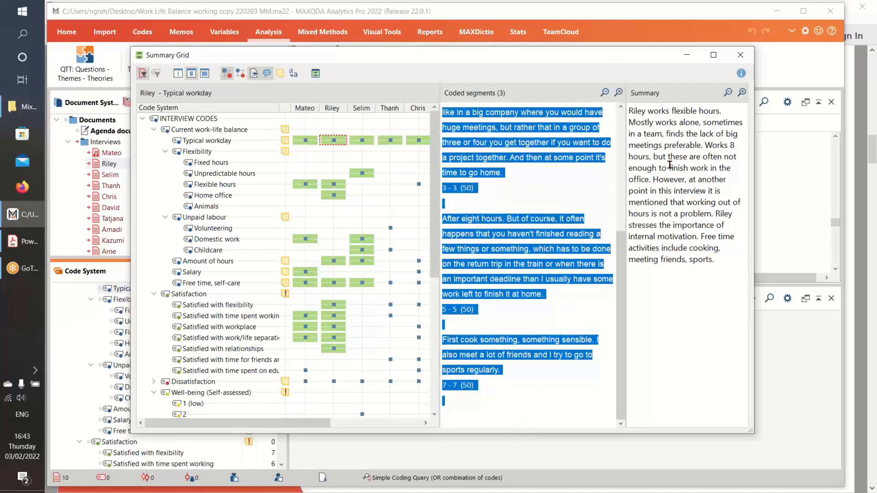
{"action": "left_click_drag", "start_coordinate": [622, 256], "coordinate": [621, 135]}
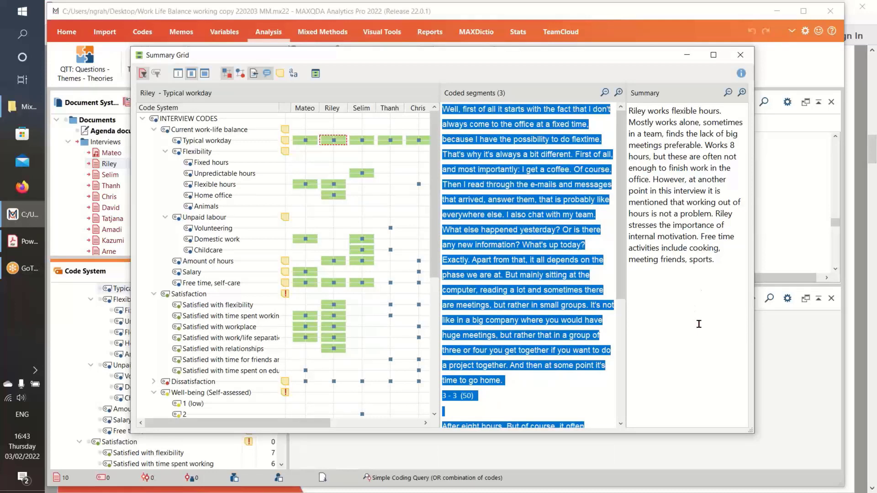
{"action": "left_click", "coordinate": [575, 400]}
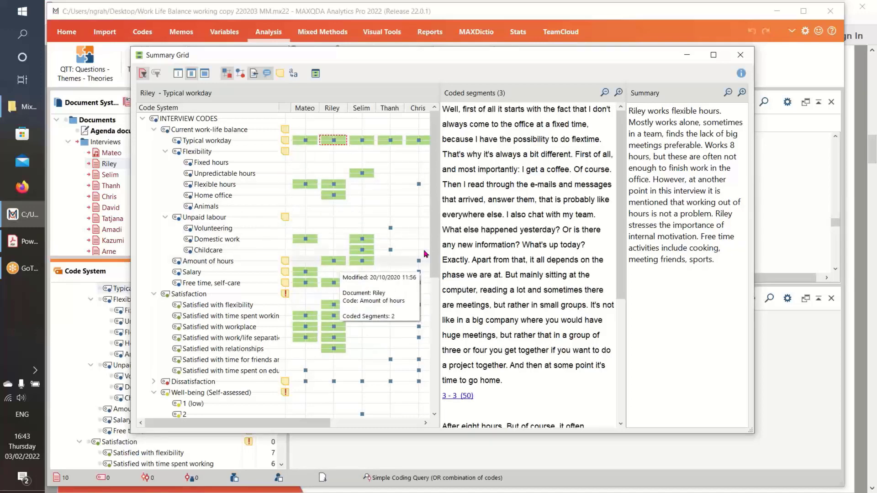
{"action": "left_click", "coordinate": [740, 55]}
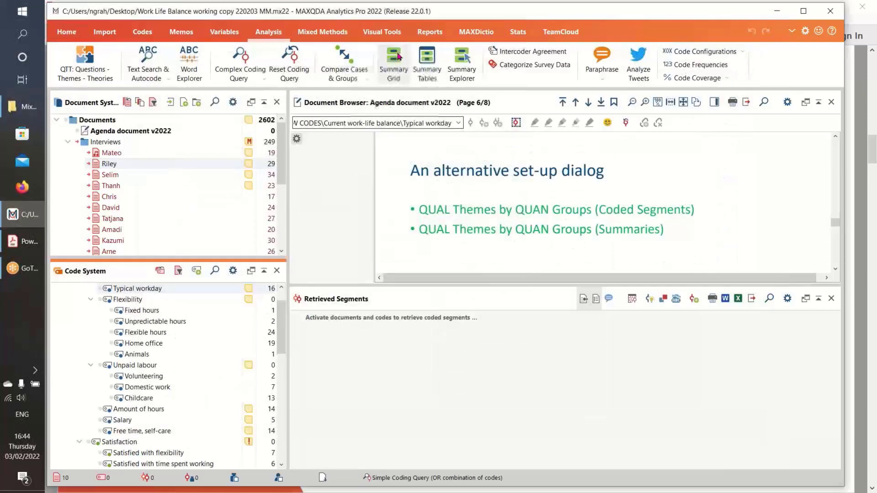
- Start QUAL Themes by QUAN Groups (Summaries) for activated documents only, grouped by Civil Status with In partnership/married as the first group
{"action": "left_click", "coordinate": [323, 32]}
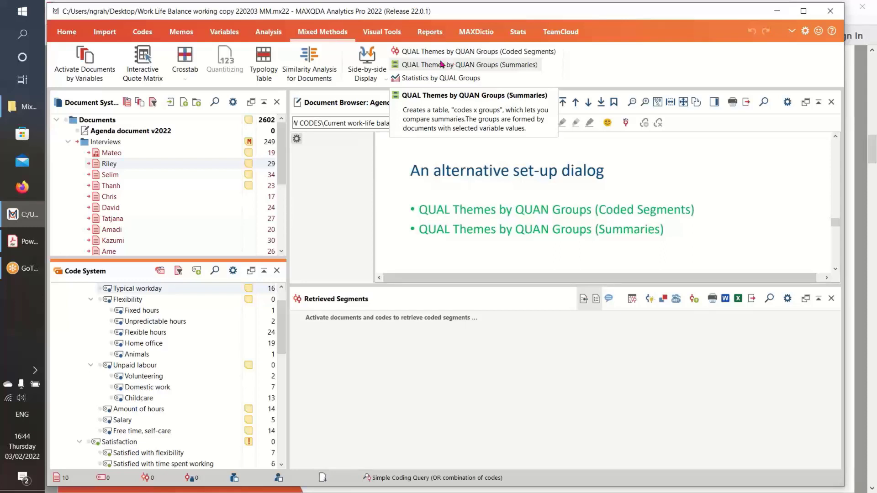
{"action": "left_click", "coordinate": [443, 66]}
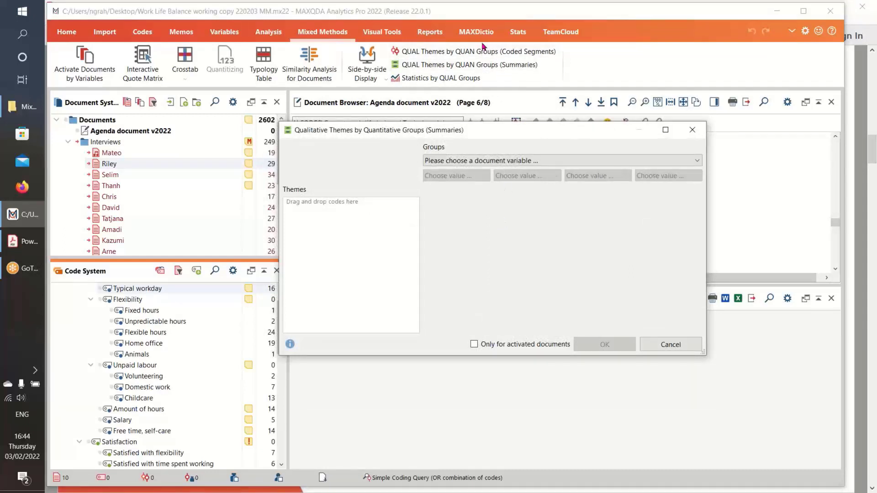
{"action": "left_click", "coordinate": [697, 162]}
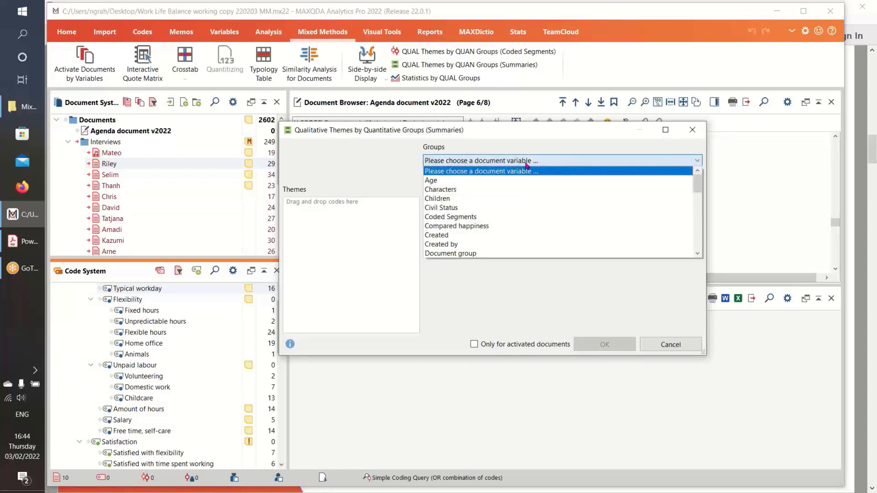
{"action": "left_click", "coordinate": [506, 208]}
{"action": "left_click", "coordinate": [485, 176]}
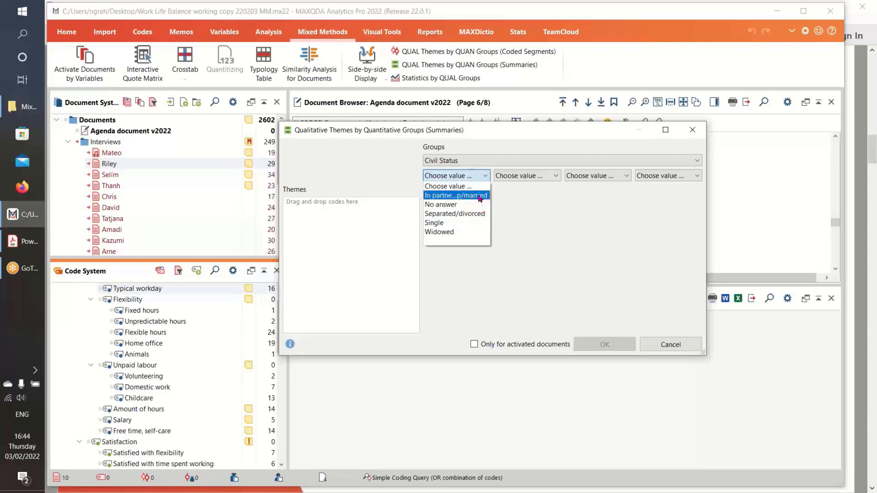
{"action": "left_click", "coordinate": [478, 195]}
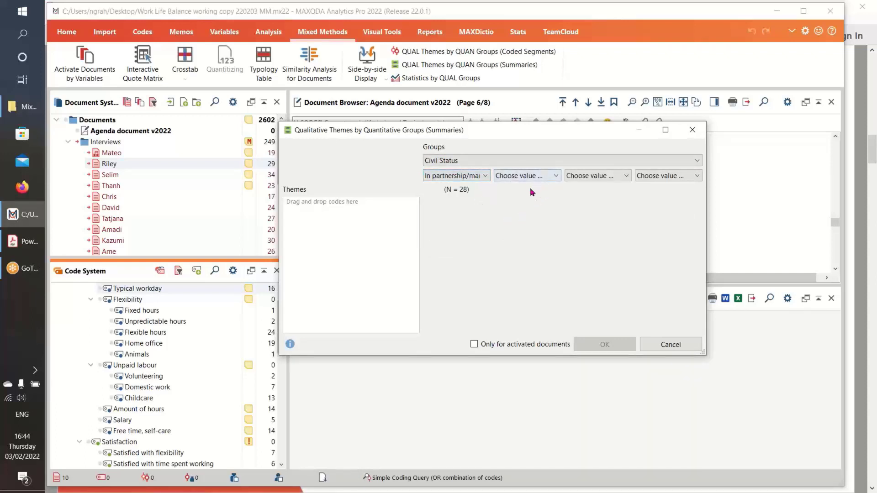
{"action": "left_click", "coordinate": [477, 345]}
- Add Single and Separated/divorced as the second and third Civil Status groups
{"action": "left_click", "coordinate": [556, 177]}
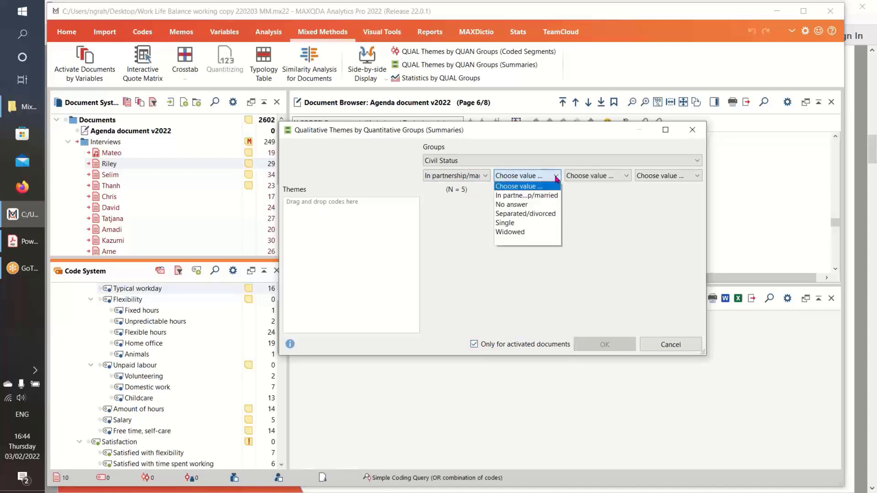
{"action": "left_click", "coordinate": [548, 224]}
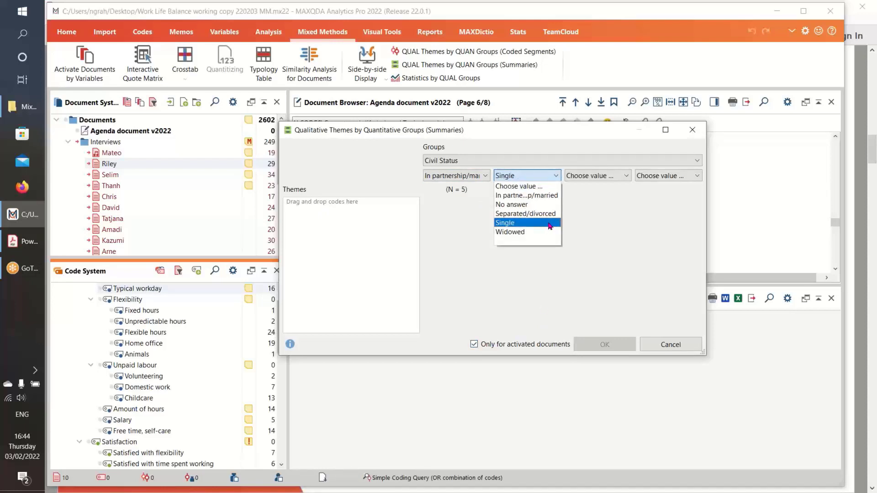
{"action": "left_click", "coordinate": [624, 176]}
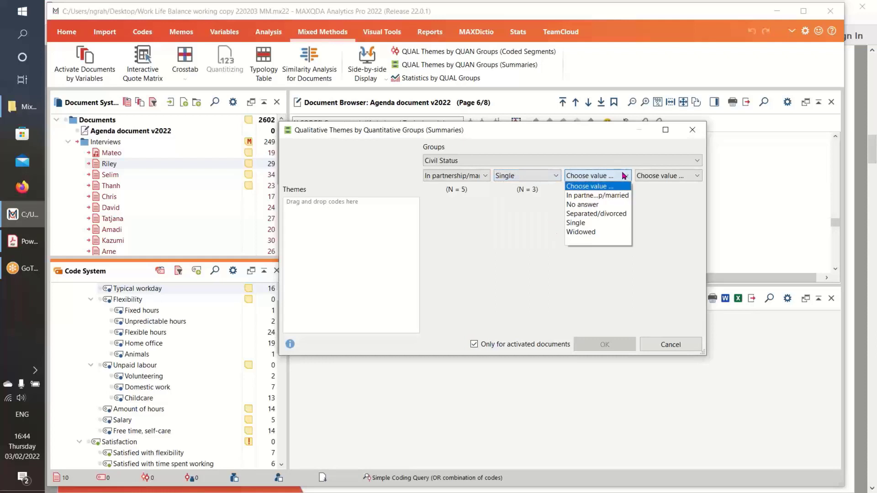
{"action": "left_click", "coordinate": [621, 215]}
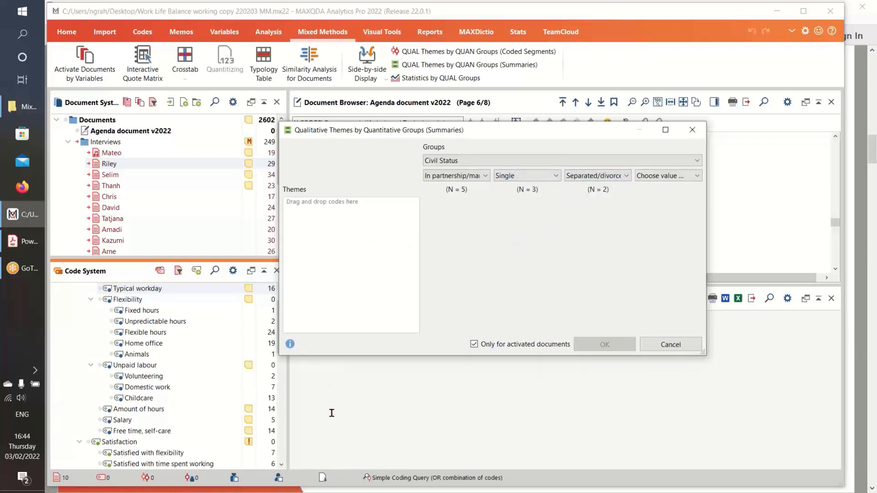
- Add the codes "Satisfied with time spent on education", Typical workday and Childcare as themes
{"action": "scroll", "coordinate": [163, 430], "scroll_direction": "down", "scroll_amount": 3}
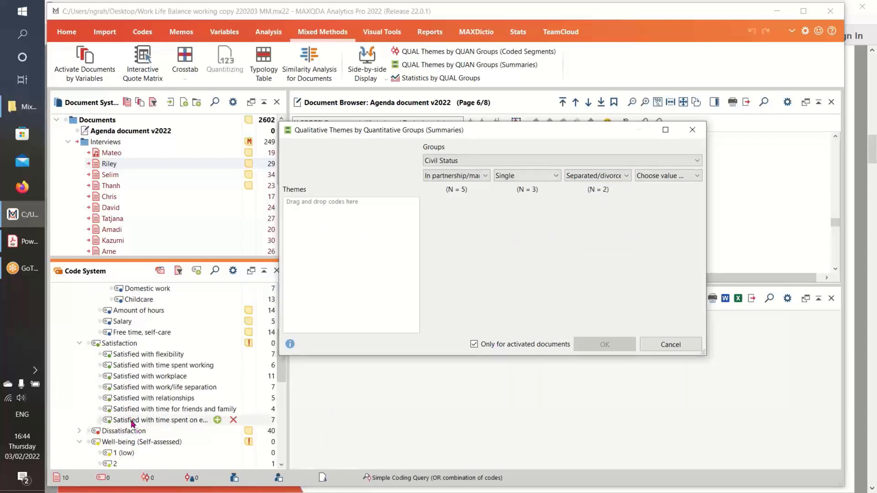
{"action": "left_click_drag", "start_coordinate": [133, 424], "coordinate": [357, 275]}
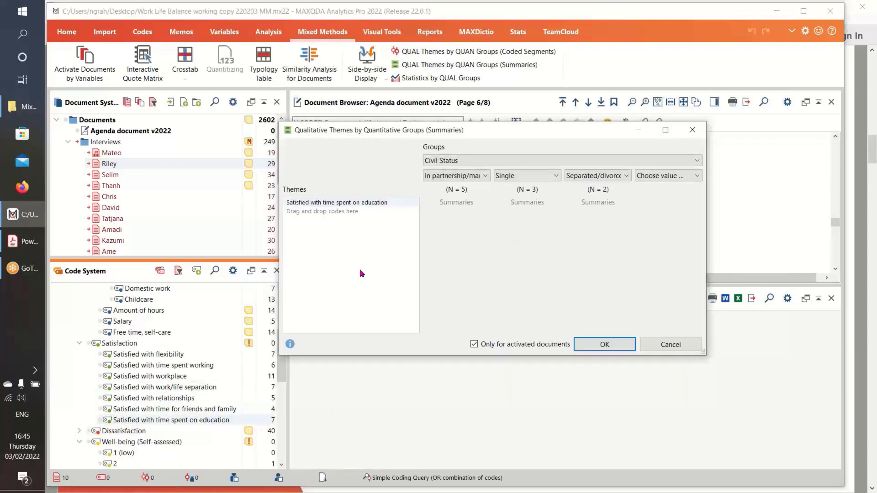
{"action": "scroll", "coordinate": [194, 338], "scroll_direction": "up", "scroll_amount": 4}
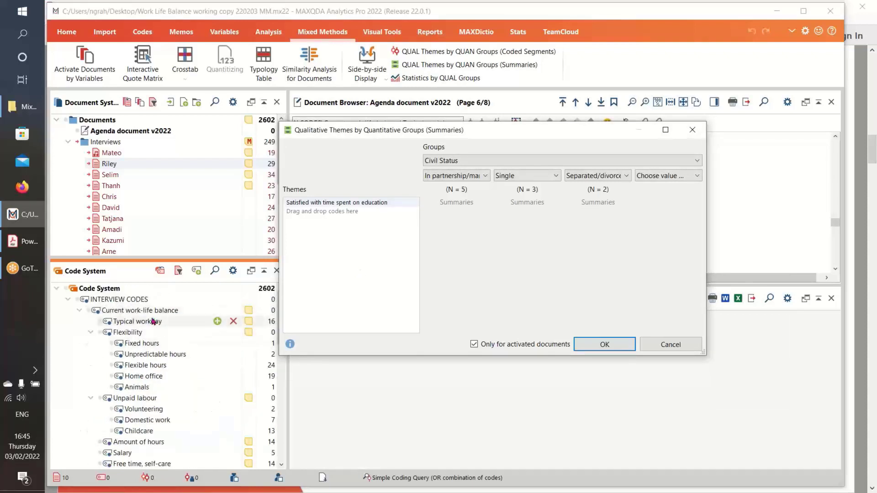
{"action": "left_click_drag", "start_coordinate": [153, 321], "coordinate": [351, 280]}
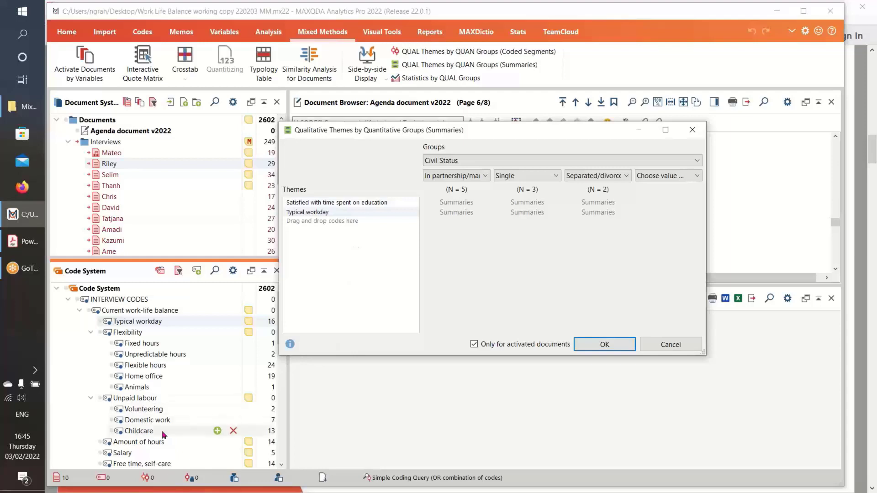
{"action": "scroll", "coordinate": [165, 432], "scroll_direction": "down", "scroll_amount": 1}
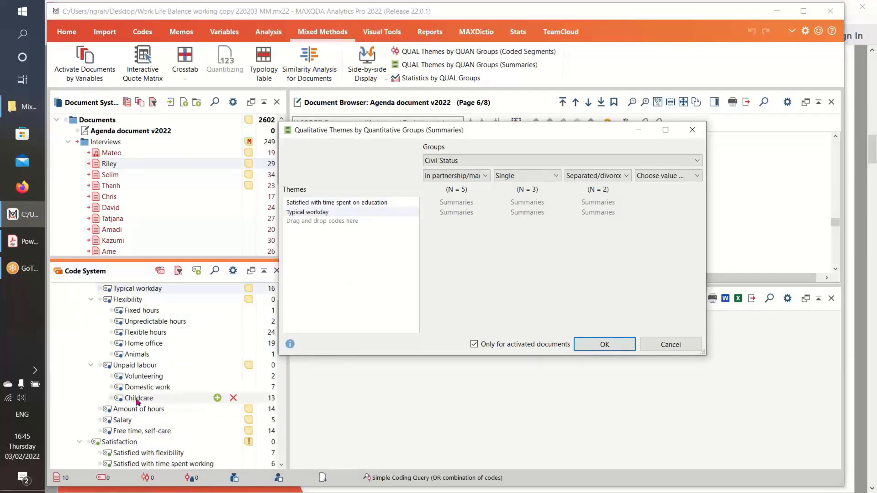
{"action": "left_click_drag", "start_coordinate": [138, 401], "coordinate": [346, 277]}
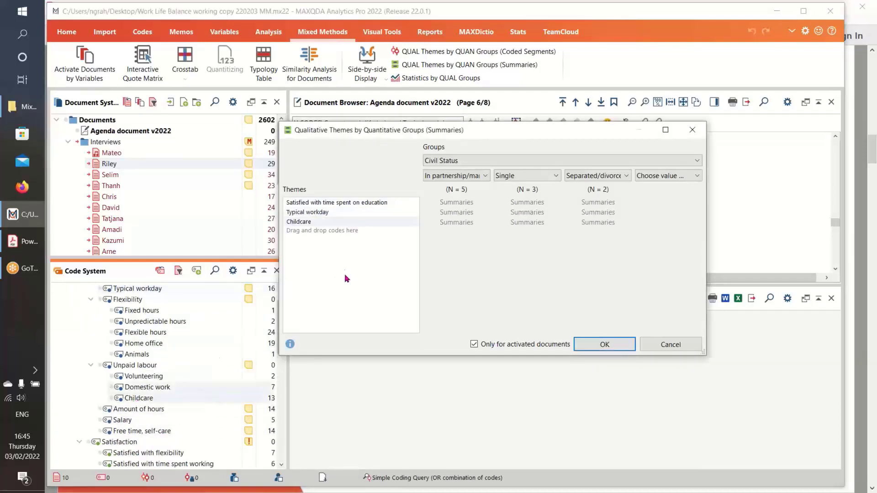
- Generate the summaries table and read through the Typical workday summaries of the In partnership/married group
{"action": "left_click", "coordinate": [602, 345]}
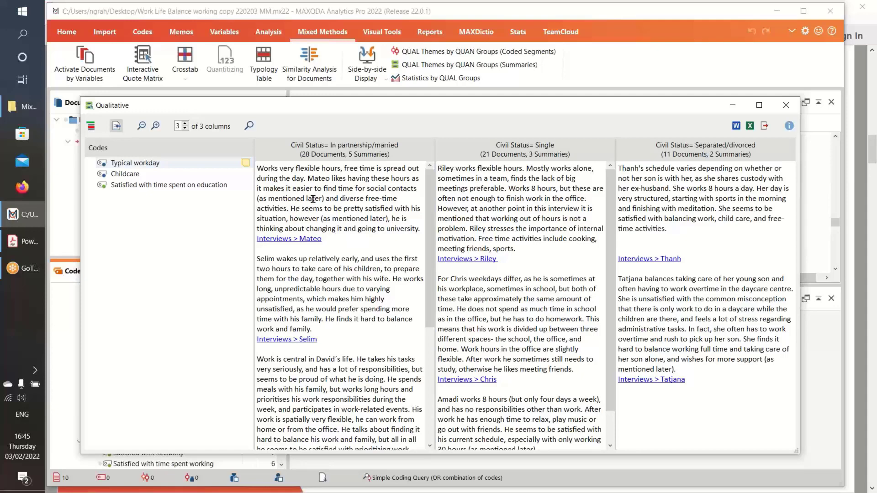
{"action": "scroll", "coordinate": [332, 284], "scroll_direction": "down", "scroll_amount": 2}
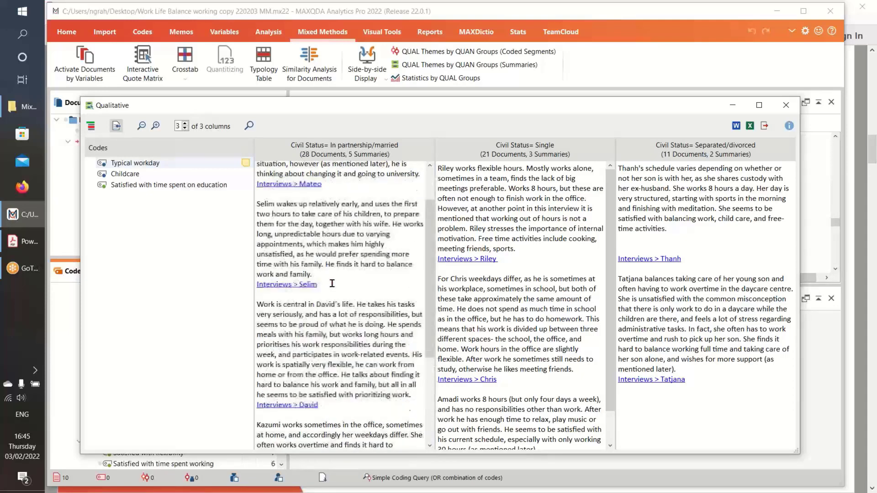
{"action": "scroll", "coordinate": [332, 284], "scroll_direction": "up", "scroll_amount": 2}
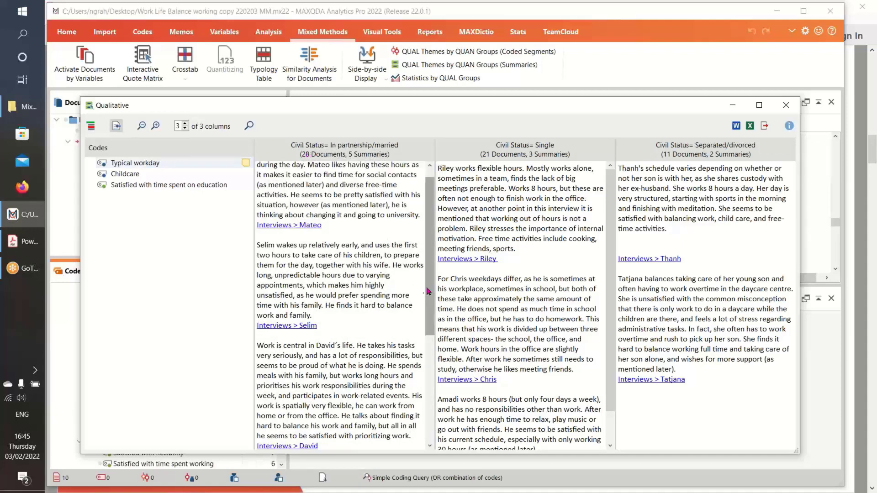
- Read the remaining Typical workday summaries of the In partnership/married group
{"action": "left_click_drag", "start_coordinate": [429, 315], "coordinate": [432, 422]}
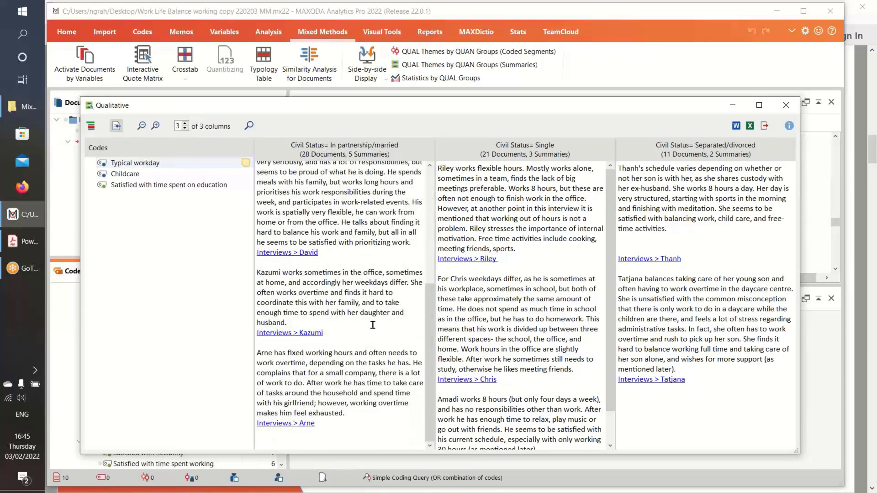
{"action": "left_click_drag", "start_coordinate": [432, 363], "coordinate": [324, 250]}
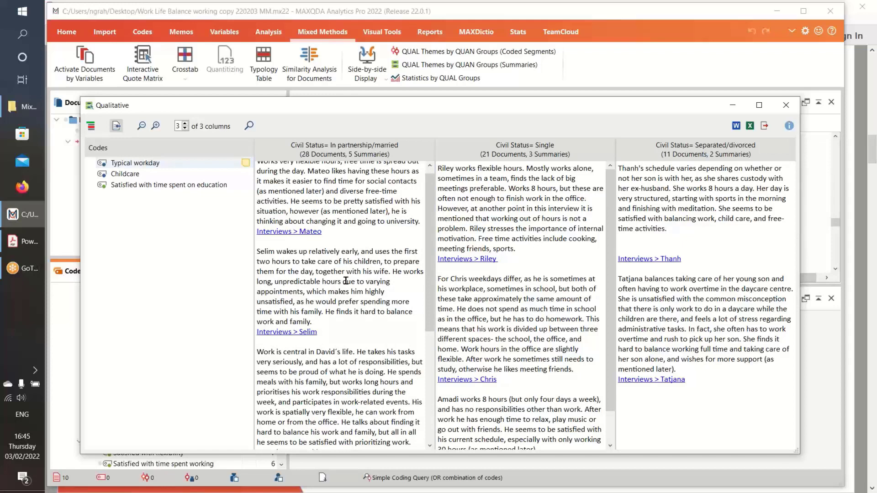
{"action": "scroll", "coordinate": [347, 281], "scroll_direction": "down", "scroll_amount": 2}
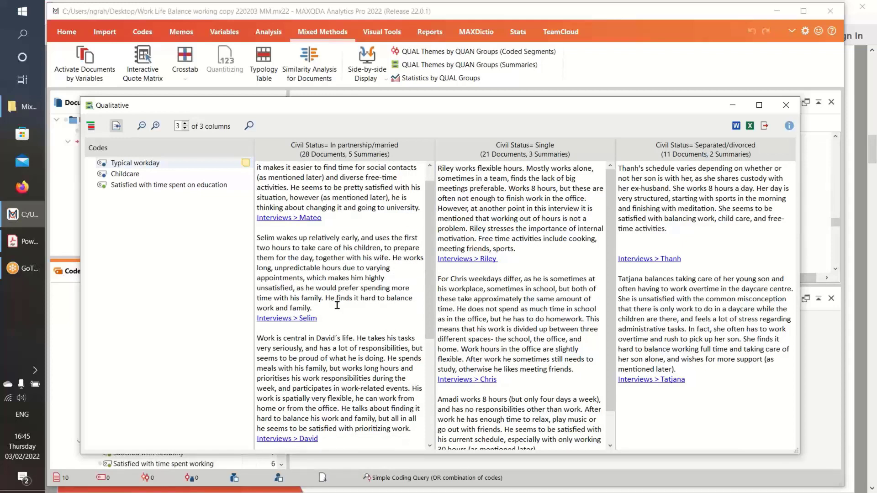
{"action": "scroll", "coordinate": [348, 281], "scroll_direction": "up", "scroll_amount": 2}
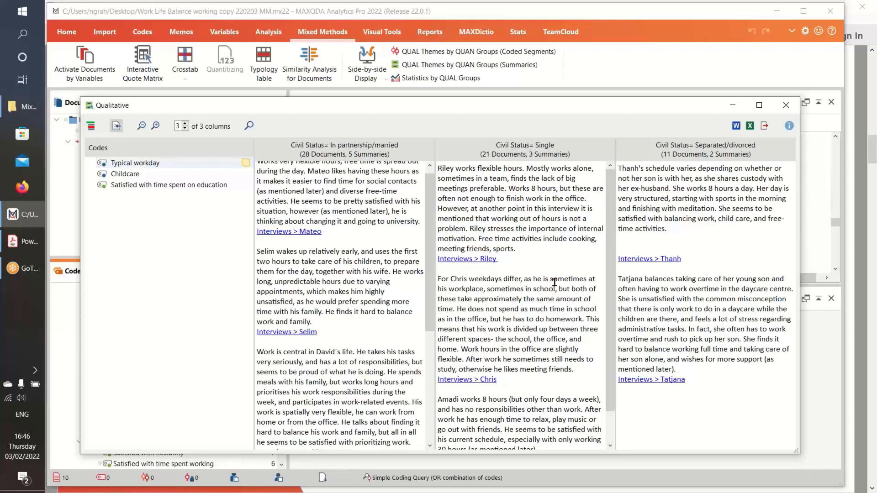
- Compare the Childcare, "Satisfied with time spent on education" and Typical workday summaries across the three Civil Status groups, then close the summaries table
{"action": "left_click", "coordinate": [128, 174]}
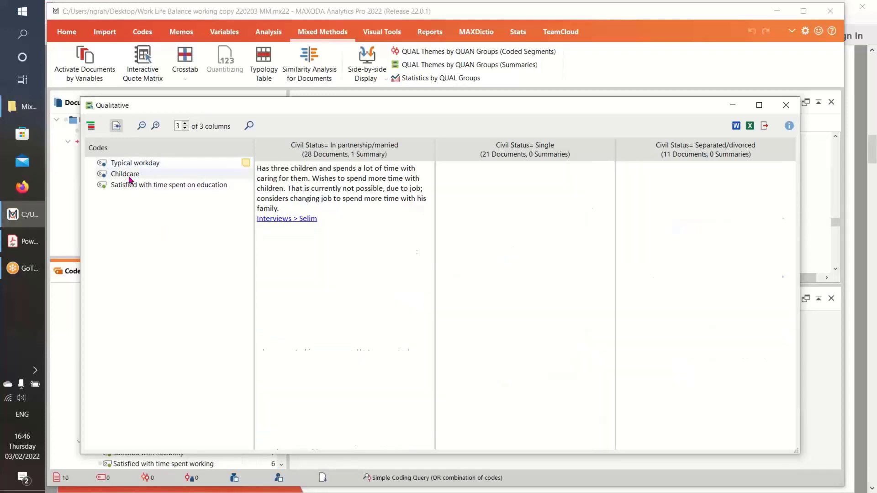
{"action": "left_click", "coordinate": [128, 186]}
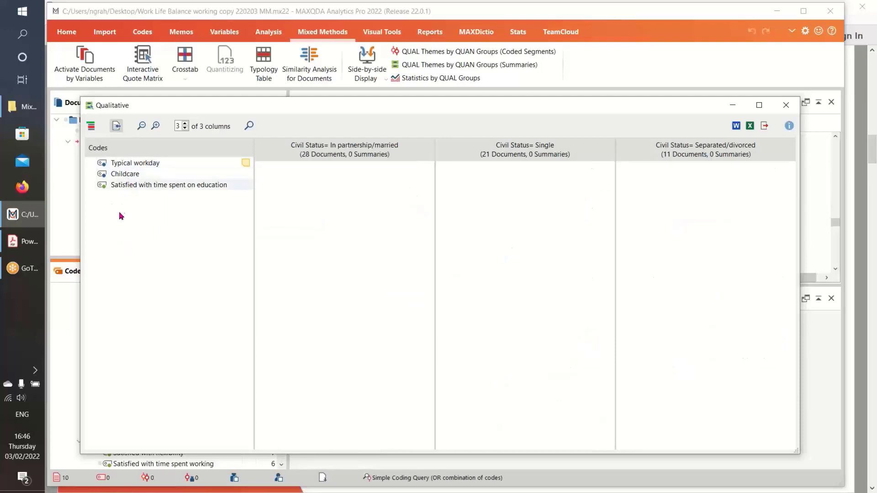
{"action": "left_click", "coordinate": [126, 164]}
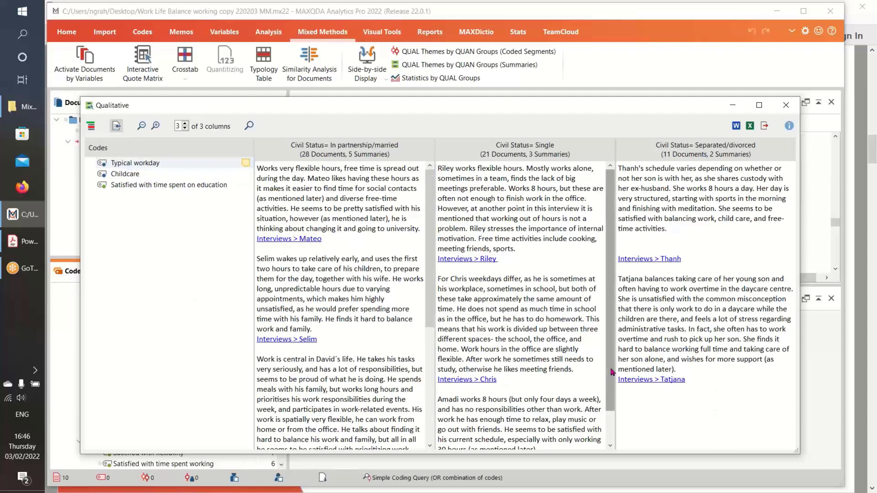
{"action": "scroll", "coordinate": [610, 373], "scroll_direction": "down", "scroll_amount": 1}
{"action": "left_click_drag", "start_coordinate": [431, 323], "coordinate": [430, 302]}
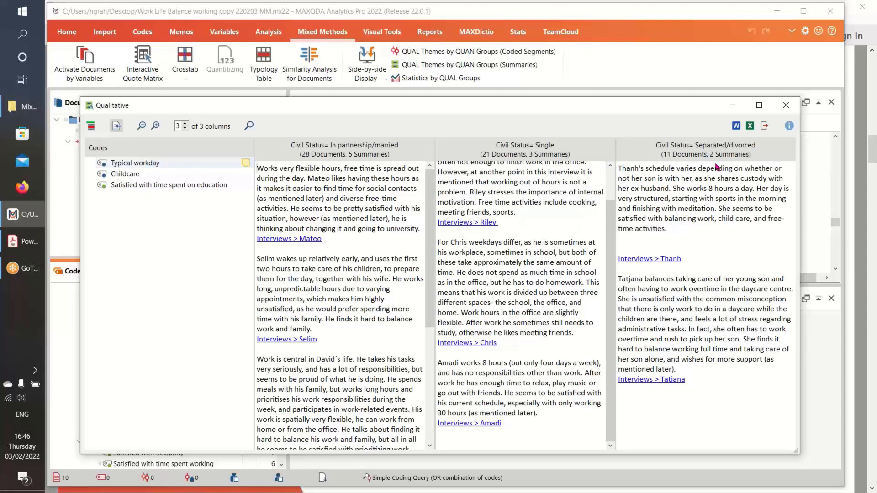
{"action": "left_click", "coordinate": [786, 105]}
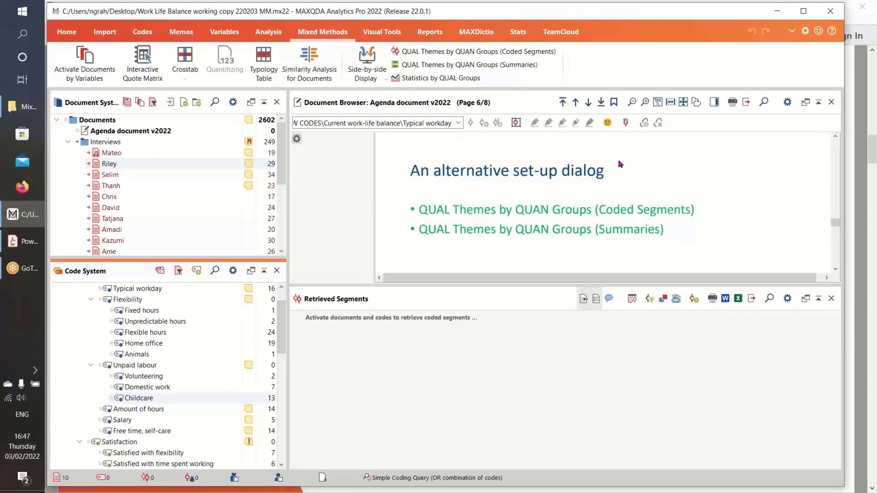
- Go to page 7 of the agenda document and read the list under "More extreme mixtures of methods"
{"action": "left_click", "coordinate": [589, 104]}
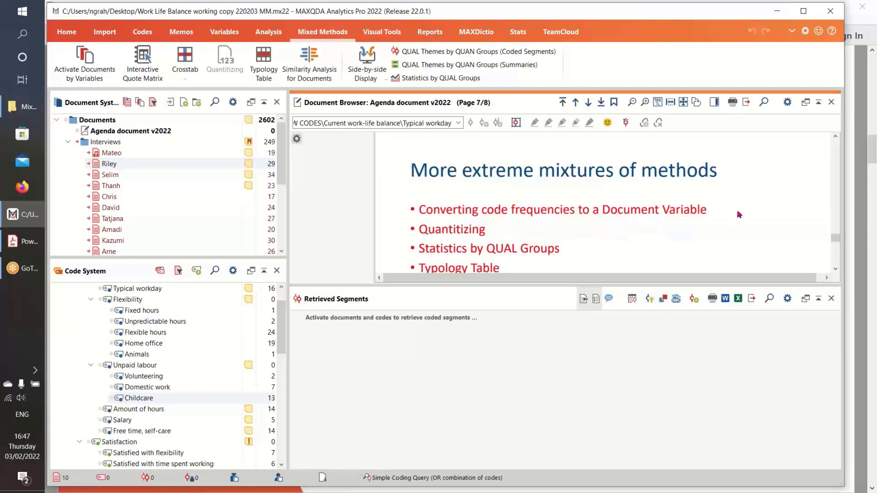
{"action": "scroll", "coordinate": [737, 208], "scroll_direction": "down", "scroll_amount": 3}
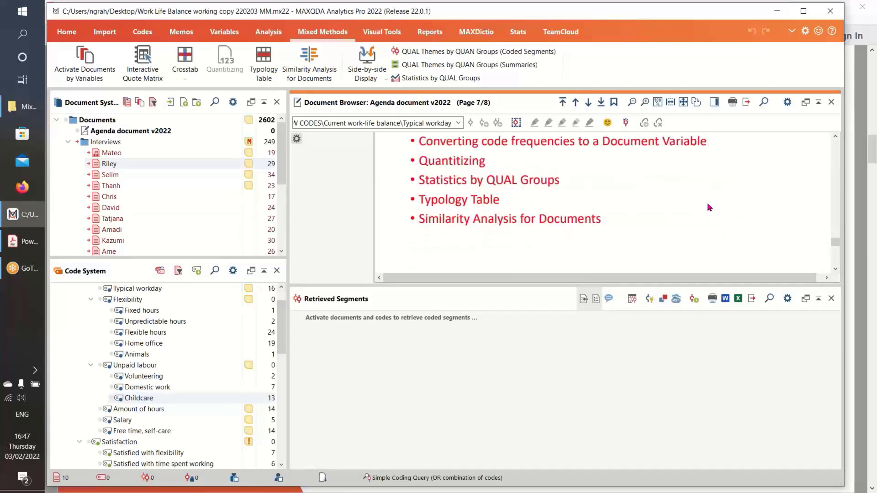
{"action": "scroll", "coordinate": [683, 205], "scroll_direction": "up", "scroll_amount": 3}
{"action": "scroll", "coordinate": [648, 218], "scroll_direction": "down", "scroll_amount": 3}
- Switch to Adobe Acrobat Reader to view the qualitative and quantitative data diagram, then return to the agenda list in MAXQDA
{"action": "left_click", "coordinate": [16, 241]}
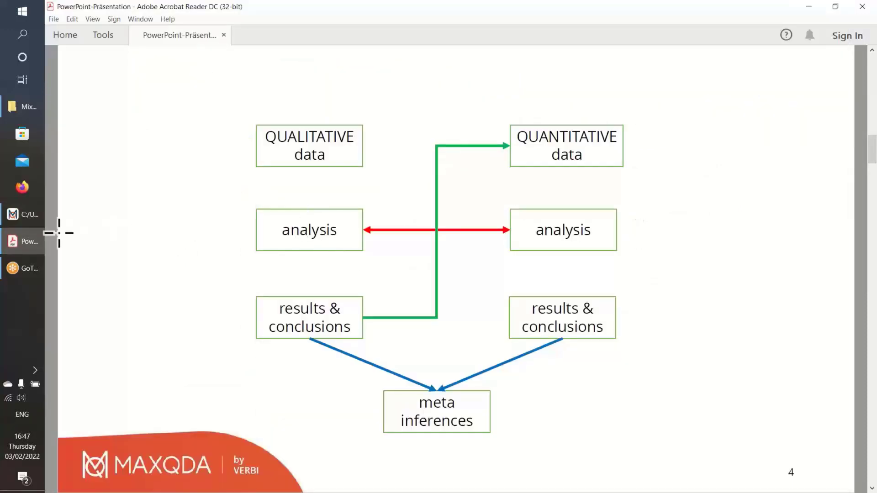
{"action": "left_click", "coordinate": [19, 214]}
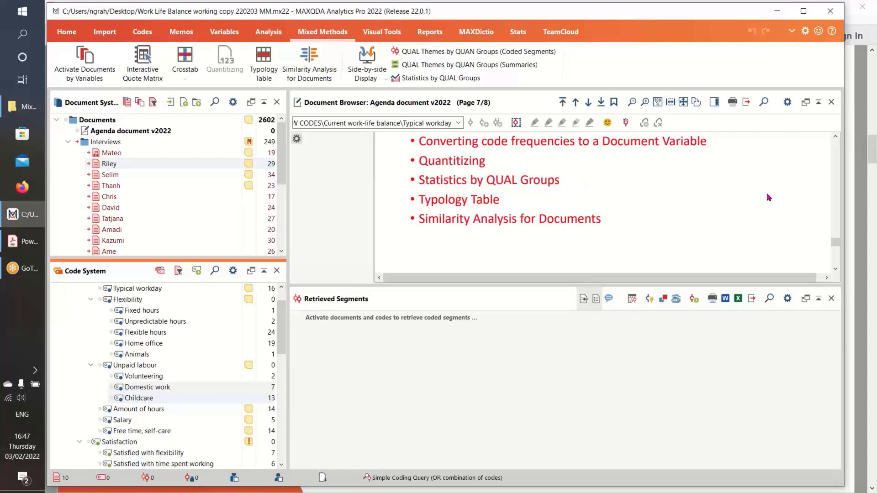
{"action": "left_click", "coordinate": [835, 137]}
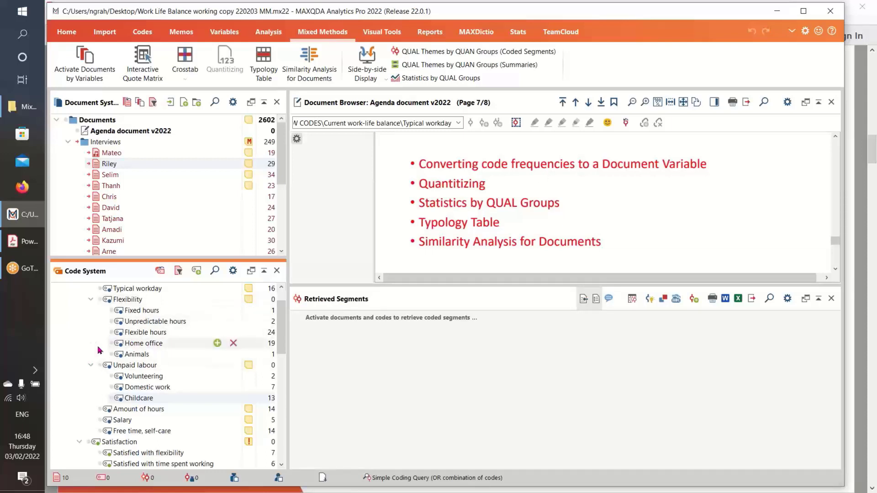
- Expand the Dissatisfaction code in the code system to show its subcodes
{"action": "mouse_move", "coordinate": [105, 347]}
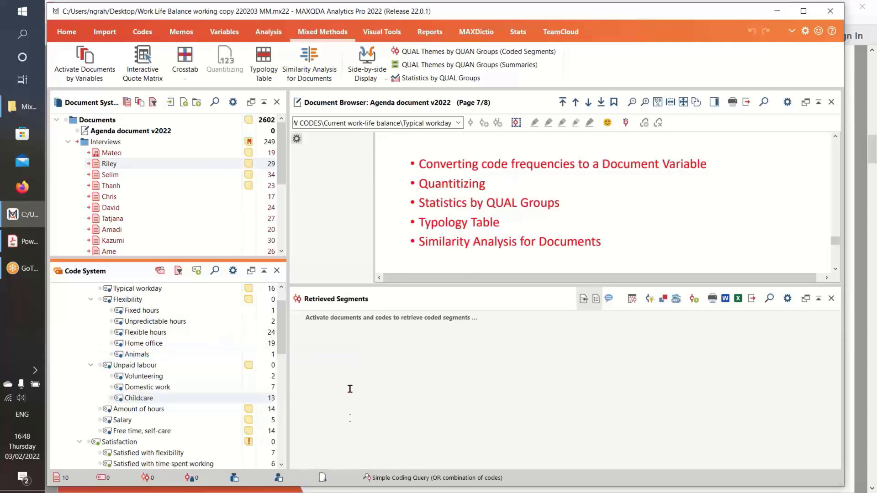
{"action": "scroll", "coordinate": [283, 346], "scroll_direction": "down", "scroll_amount": 5}
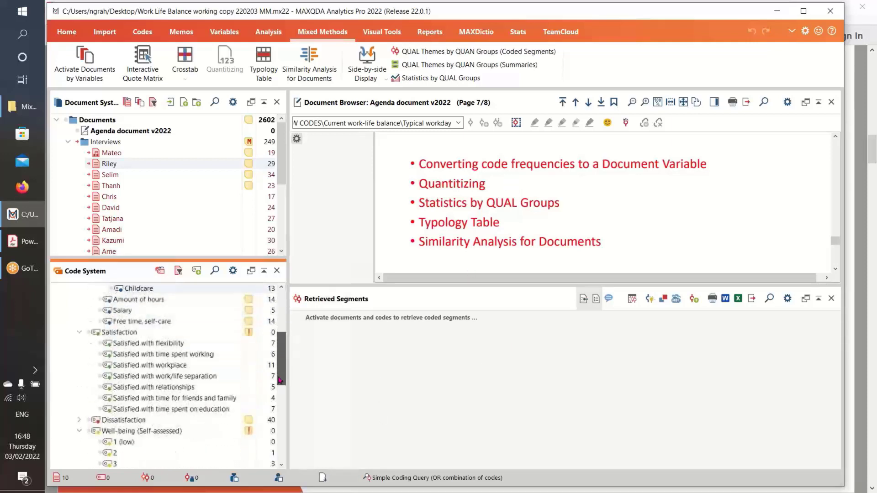
{"action": "left_click", "coordinate": [79, 354]}
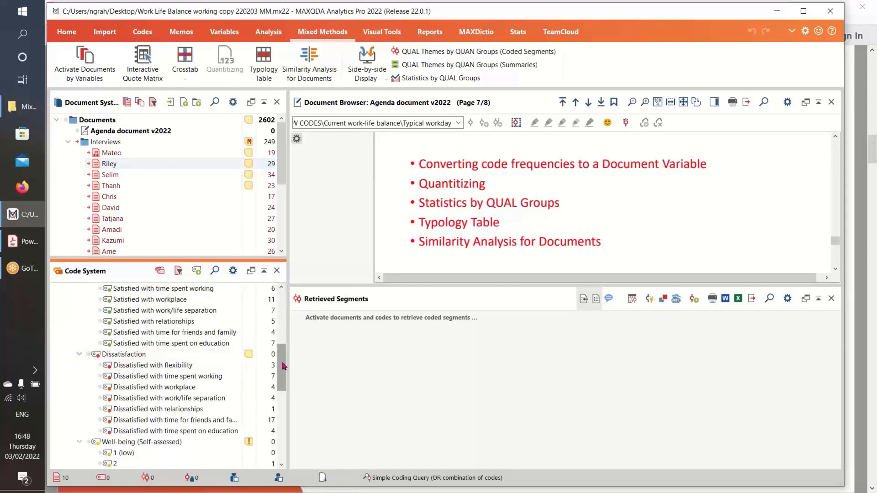
{"action": "scroll", "coordinate": [116, 343], "scroll_direction": "down", "scroll_amount": 1}
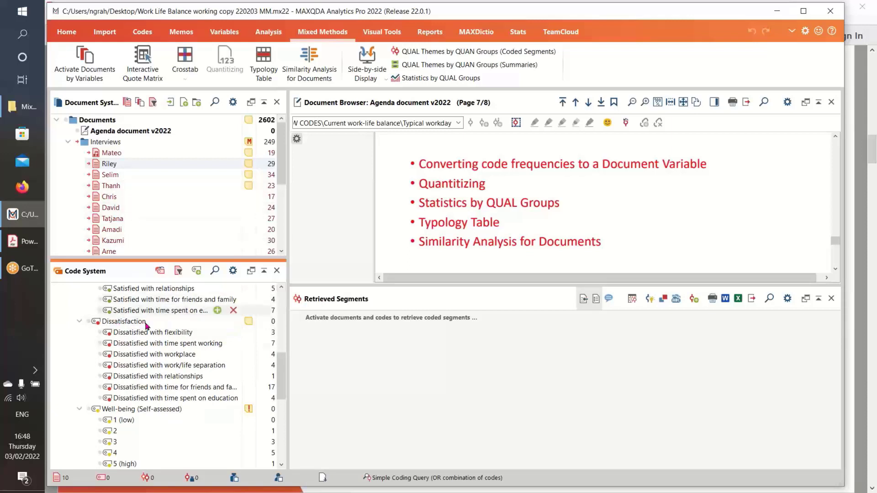
- Activate the code "Dissatisfied with time spent working" and read through its retrieved segments
{"action": "left_click", "coordinate": [108, 344]}
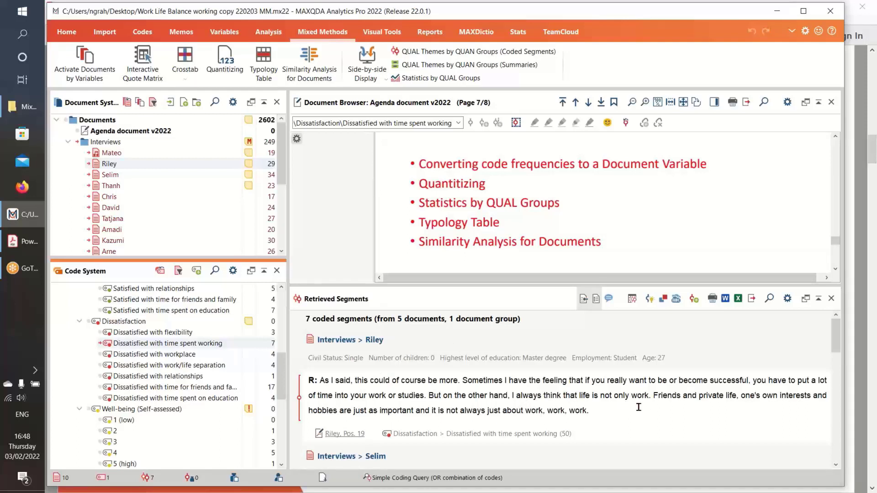
{"action": "scroll", "coordinate": [637, 407], "scroll_direction": "down", "scroll_amount": 1}
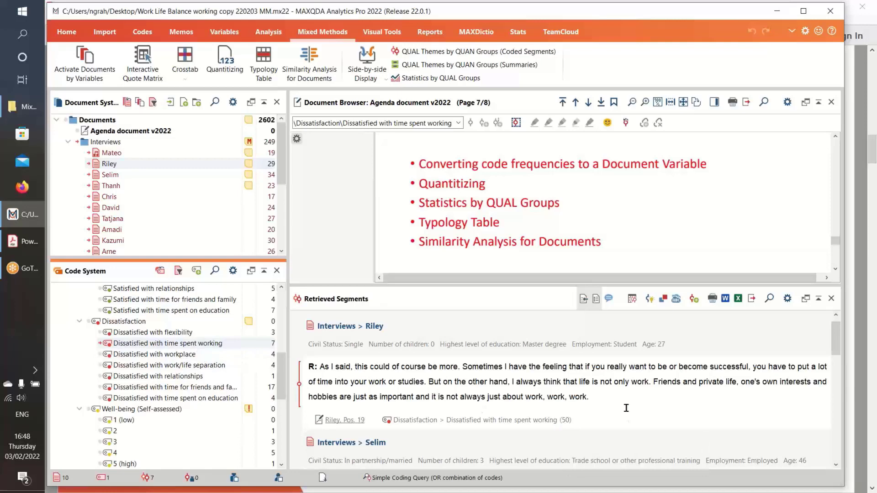
{"action": "scroll", "coordinate": [626, 408], "scroll_direction": "down", "scroll_amount": 3}
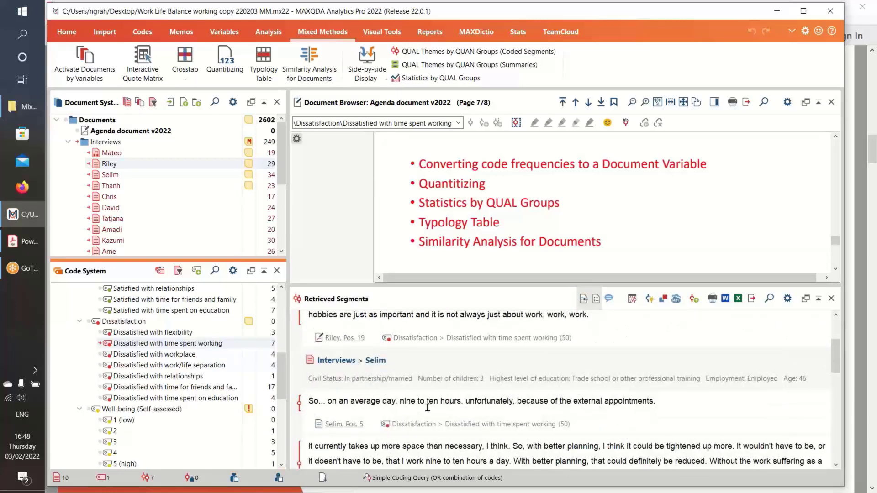
{"action": "scroll", "coordinate": [553, 398], "scroll_direction": "down", "scroll_amount": 2}
{"action": "scroll", "coordinate": [551, 396], "scroll_direction": "down", "scroll_amount": 7}
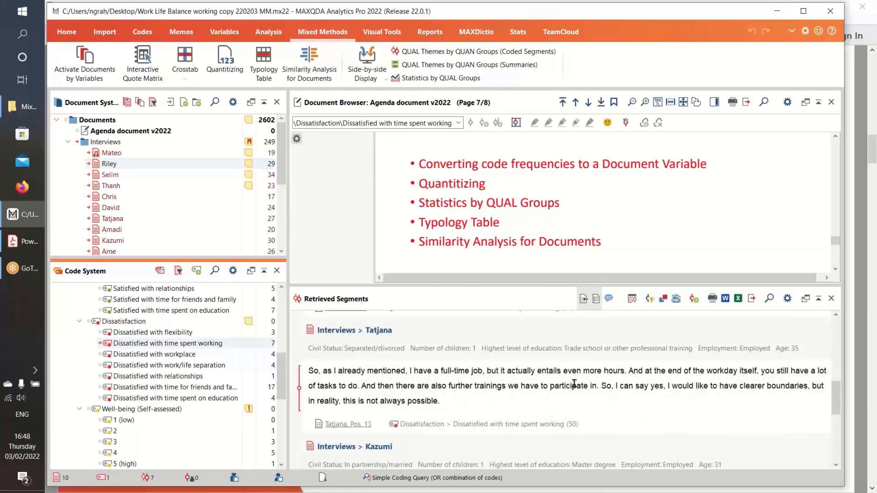
{"action": "scroll", "coordinate": [635, 393], "scroll_direction": "up", "scroll_amount": 5}
{"action": "scroll", "coordinate": [636, 393], "scroll_direction": "up", "scroll_amount": 5}
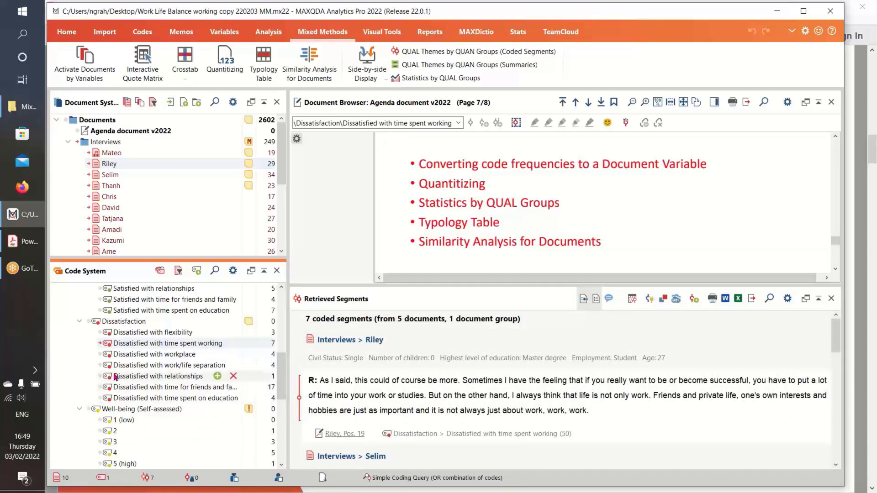
- Deactivate "Dissatisfied with time spent working", activate "Dissatisfied with time for friends and family" instead, and review its retrieved segments
{"action": "left_click", "coordinate": [107, 344]}
{"action": "left_click", "coordinate": [108, 389]}
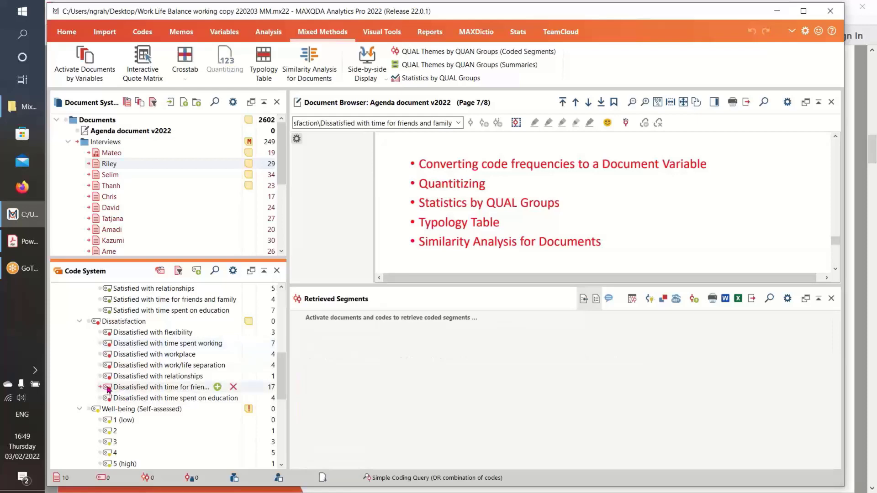
{"action": "scroll", "coordinate": [478, 370], "scroll_direction": "down", "scroll_amount": 3}
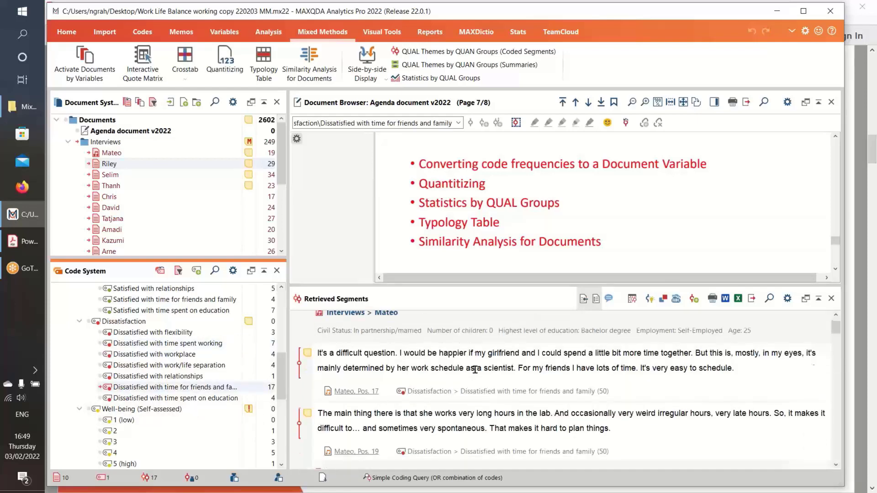
{"action": "scroll", "coordinate": [477, 375], "scroll_direction": "down", "scroll_amount": 2}
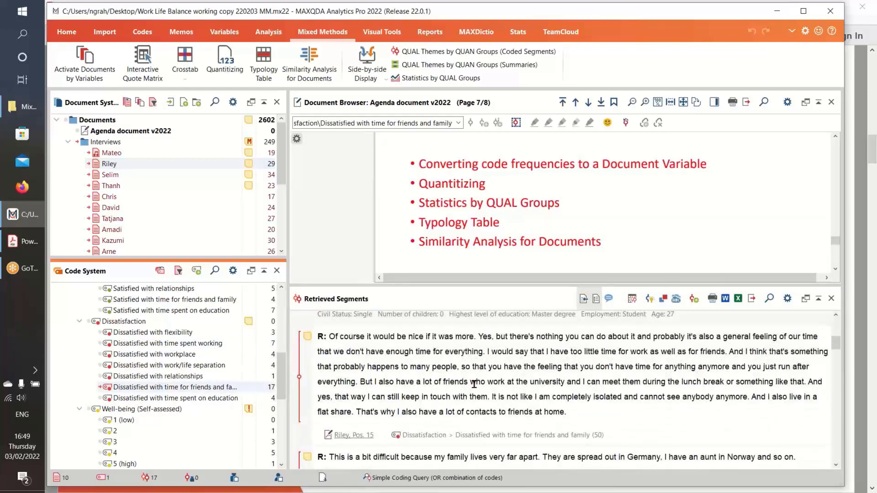
{"action": "scroll", "coordinate": [476, 383], "scroll_direction": "up", "scroll_amount": 5}
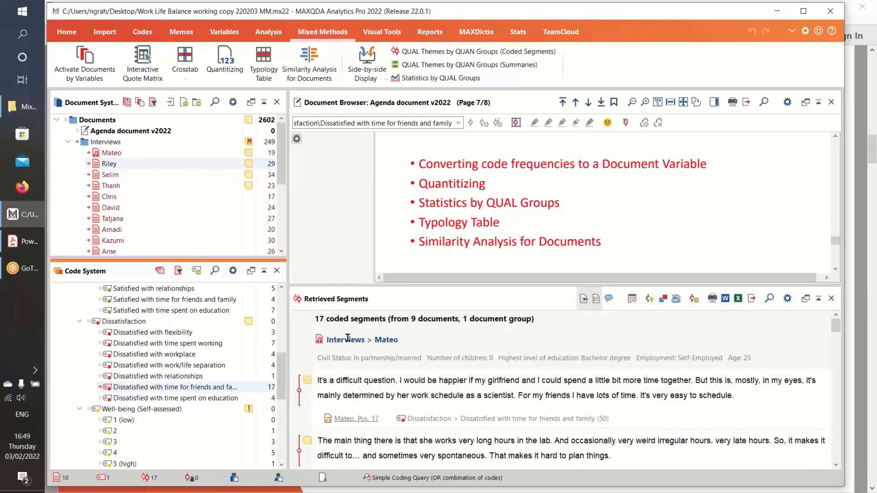
{"action": "scroll", "coordinate": [498, 375], "scroll_direction": "down", "scroll_amount": 2}
{"action": "scroll", "coordinate": [515, 369], "scroll_direction": "up", "scroll_amount": 2}
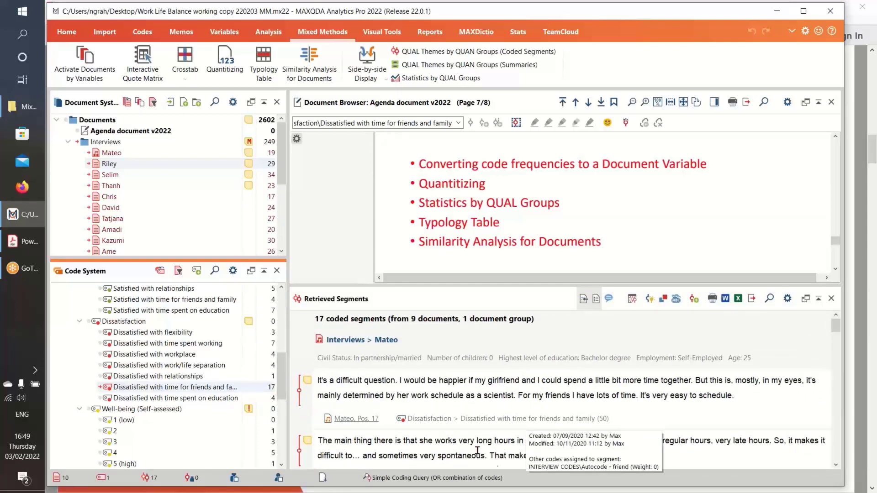
- Transform the code "Dissatisfied with time for friends and family" into a document variable
{"action": "mouse_move", "coordinate": [185, 393]}
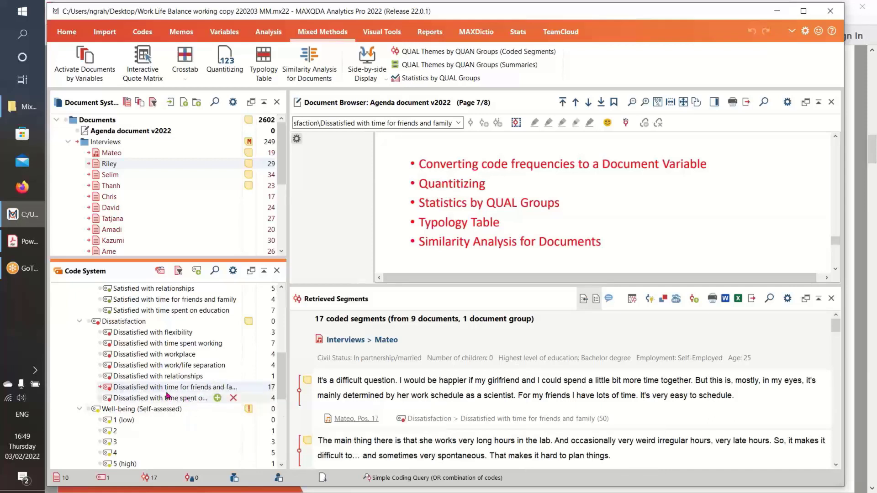
{"action": "mouse_move", "coordinate": [153, 390]}
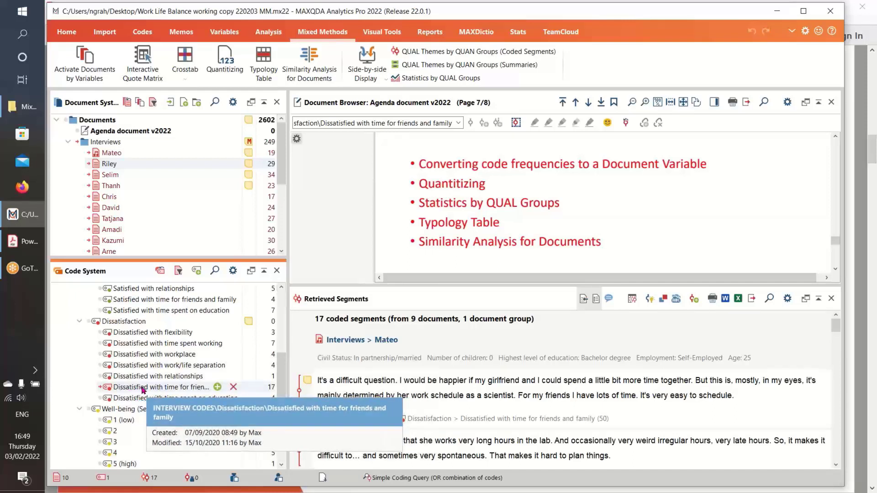
{"action": "right_click", "coordinate": [143, 389]}
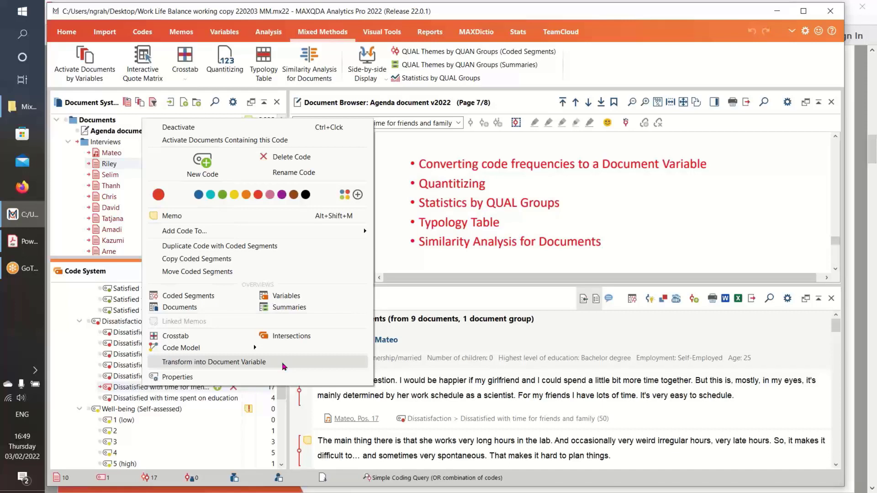
{"action": "left_click", "coordinate": [244, 364]}
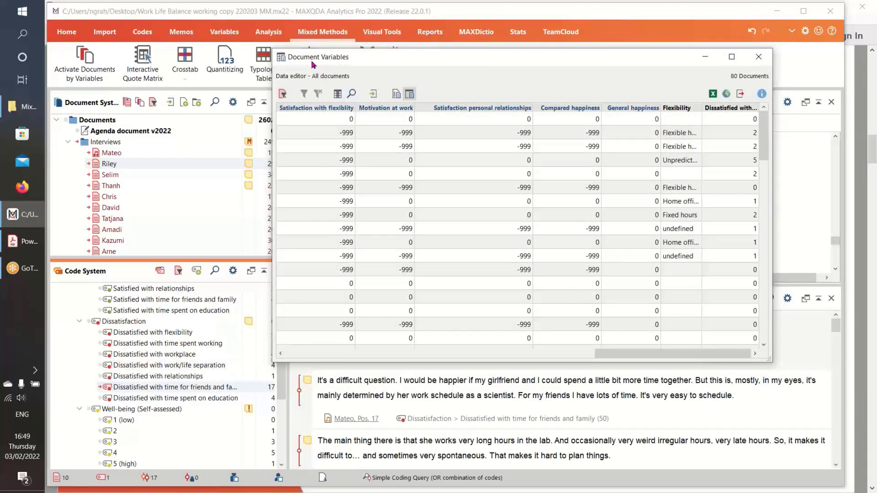
- Limit the Document Variables data editor to activated documents and examine the interviews' values in the new Dissatisfied variable column
{"action": "left_click", "coordinate": [282, 93]}
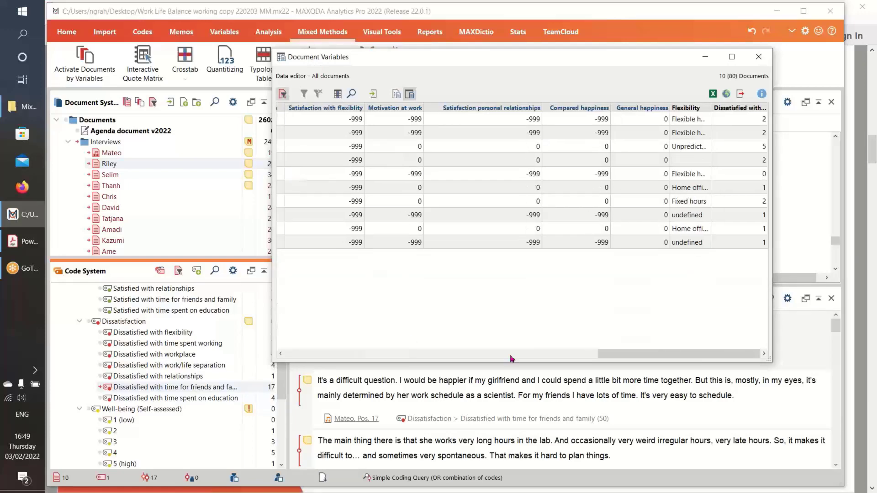
{"action": "left_click_drag", "start_coordinate": [603, 354], "coordinate": [290, 354]}
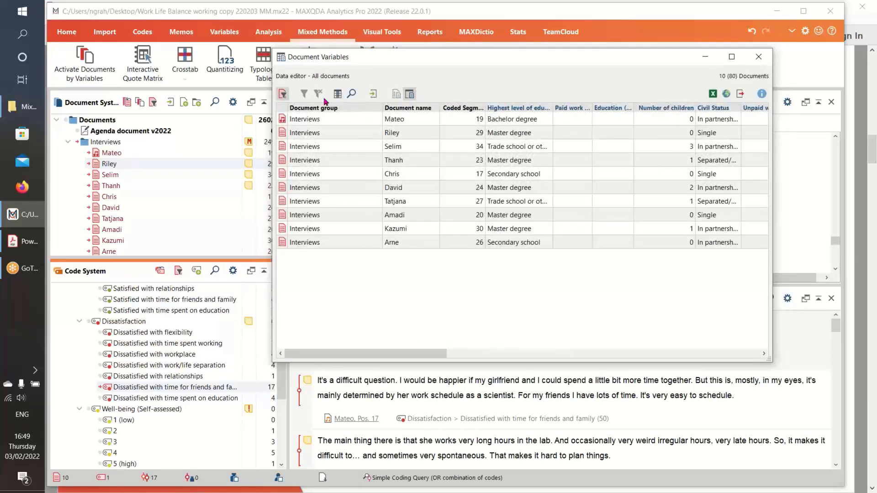
{"action": "left_click_drag", "start_coordinate": [360, 356], "coordinate": [689, 364]}
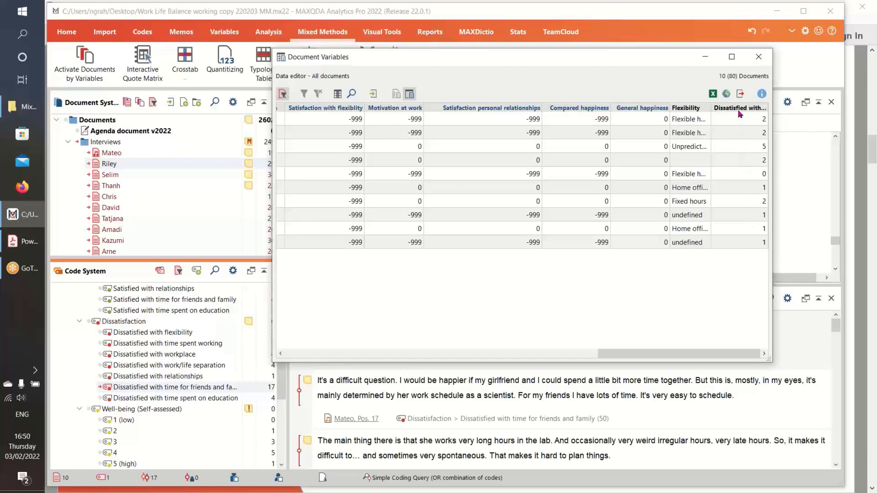
- Shorten the Document Variables window to uncover the retrieved segments, keeping the "Dissatisfied with time for friends and family" column in view
{"action": "mouse_move", "coordinate": [164, 393]}
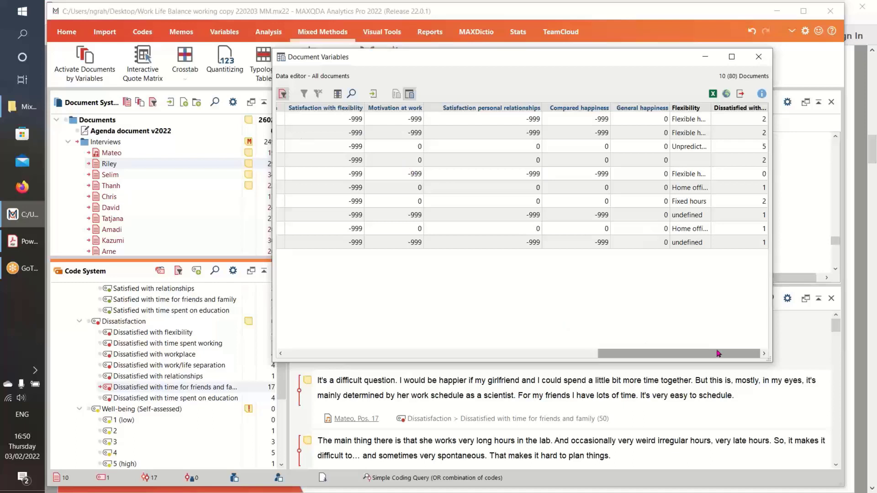
{"action": "left_click_drag", "start_coordinate": [770, 360], "coordinate": [765, 289]}
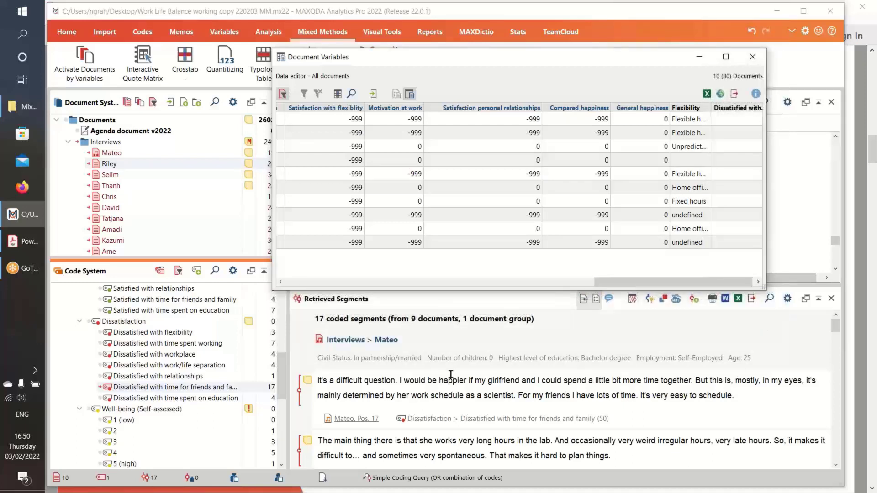
{"action": "left_click", "coordinate": [584, 361]}
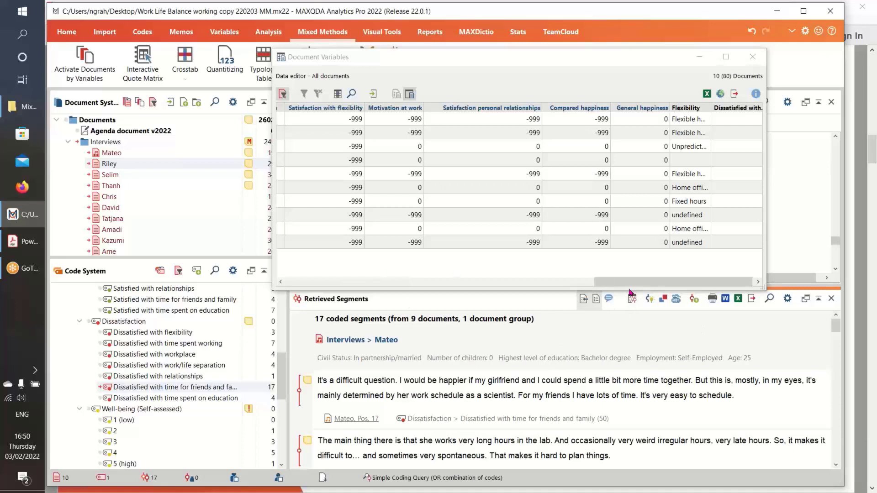
{"action": "left_click", "coordinate": [706, 285]}
{"action": "left_click_drag", "start_coordinate": [706, 285], "coordinate": [709, 285]}
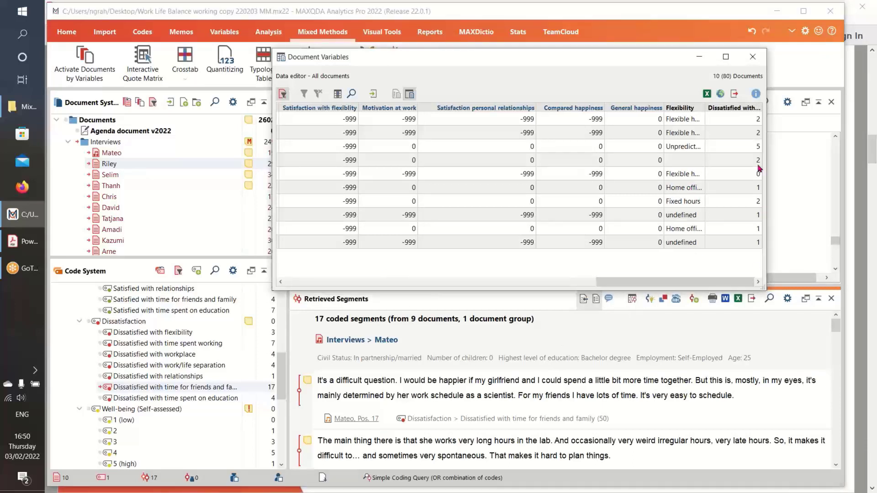
- Compare the first interview's retrieved segments with its value in the "Dissatisfied with time for friends and family" column
{"action": "scroll", "coordinate": [561, 379], "scroll_direction": "down", "scroll_amount": 3}
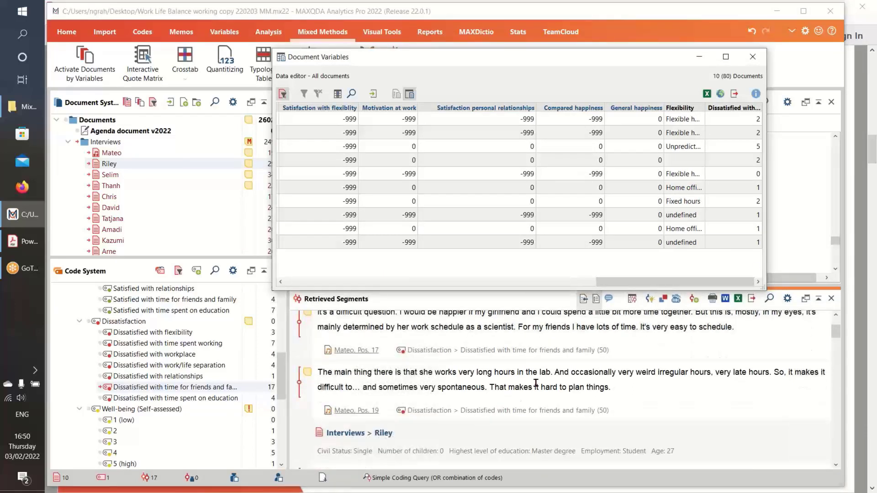
{"action": "scroll", "coordinate": [538, 386], "scroll_direction": "down", "scroll_amount": 1}
{"action": "left_click_drag", "start_coordinate": [621, 283], "coordinate": [685, 288]}
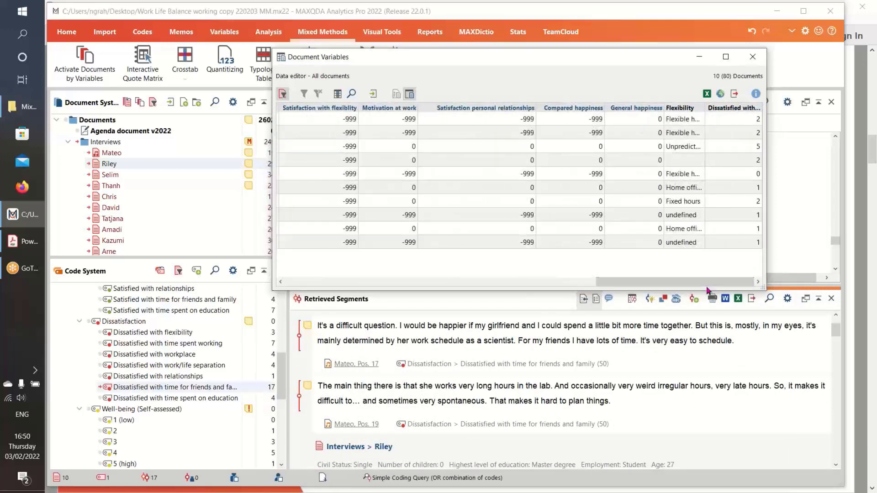
{"action": "scroll", "coordinate": [687, 400], "scroll_direction": "up", "scroll_amount": 2}
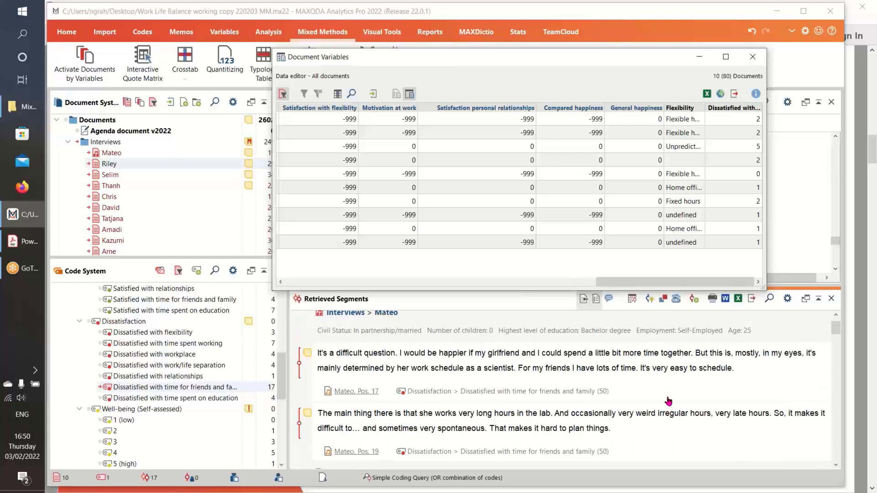
{"action": "scroll", "coordinate": [668, 401], "scroll_direction": "up", "scroll_amount": 1}
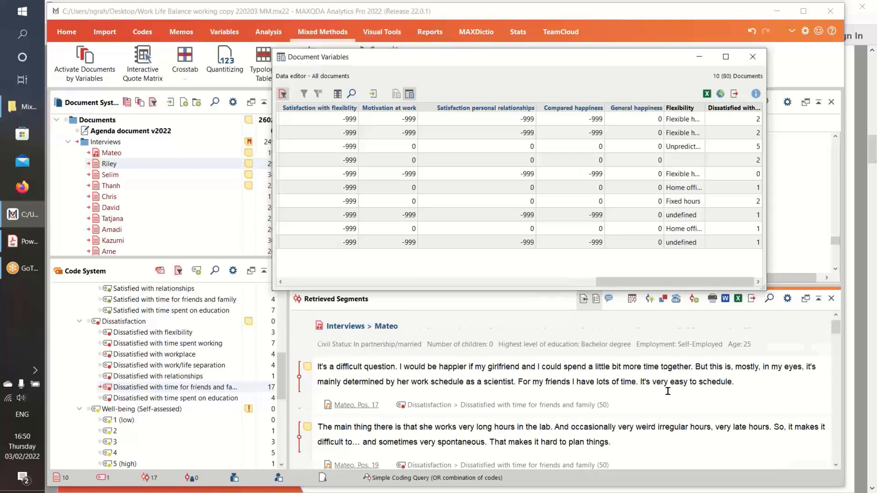
{"action": "scroll", "coordinate": [668, 392], "scroll_direction": "down", "scroll_amount": 3}
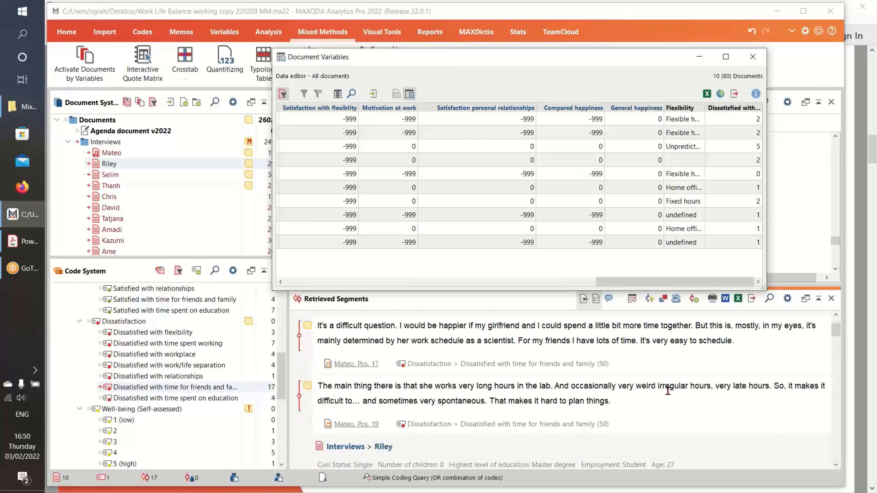
{"action": "scroll", "coordinate": [668, 392], "scroll_direction": "down", "scroll_amount": 1}
{"action": "scroll", "coordinate": [513, 320], "scroll_direction": "up", "scroll_amount": 4}
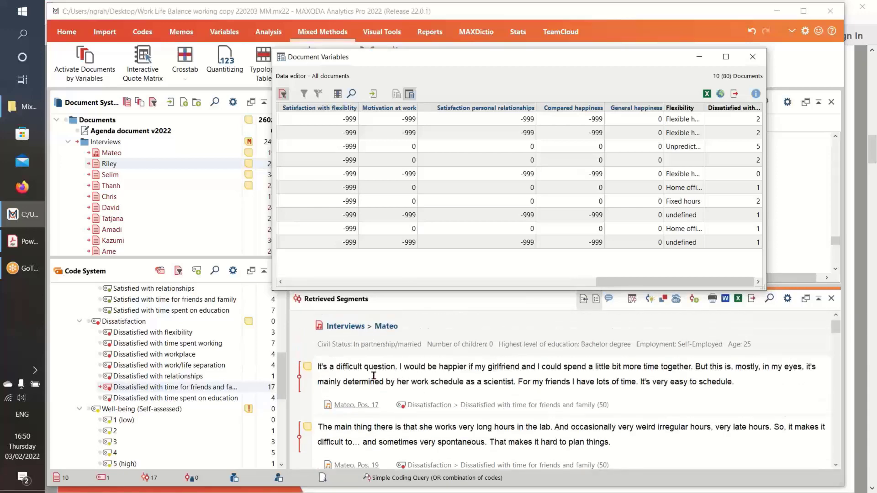
{"action": "scroll", "coordinate": [393, 396], "scroll_direction": "down", "scroll_amount": 3}
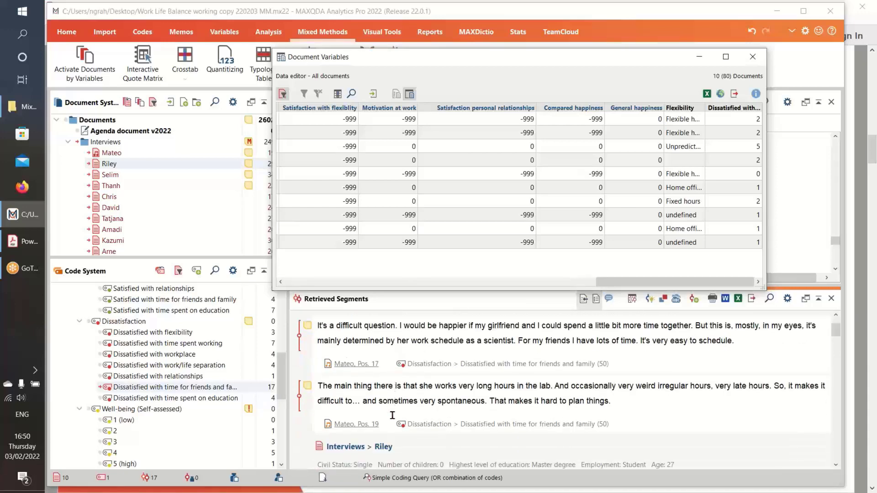
- Check the second and third interviews' retrieved segments against their variable values, and close the Document Variables data editor
{"action": "scroll", "coordinate": [418, 420], "scroll_direction": "down", "scroll_amount": 7}
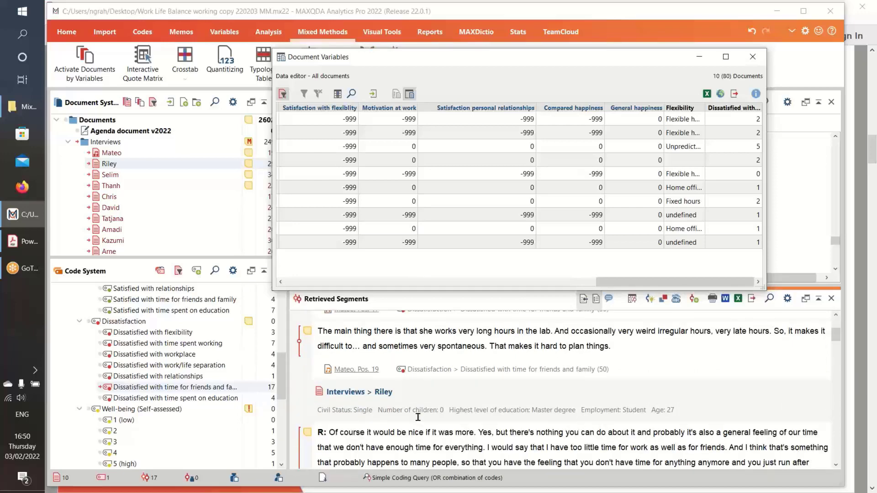
{"action": "scroll", "coordinate": [452, 412], "scroll_direction": "down", "scroll_amount": 13}
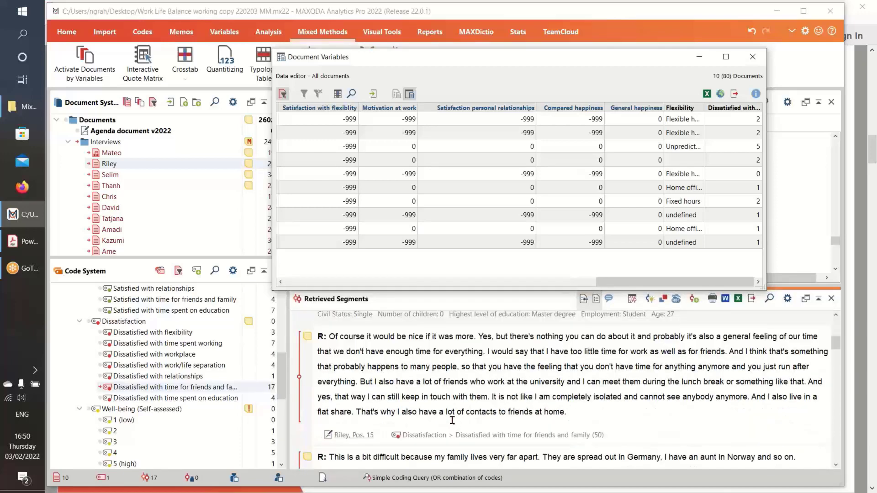
{"action": "scroll", "coordinate": [452, 421], "scroll_direction": "down", "scroll_amount": 20}
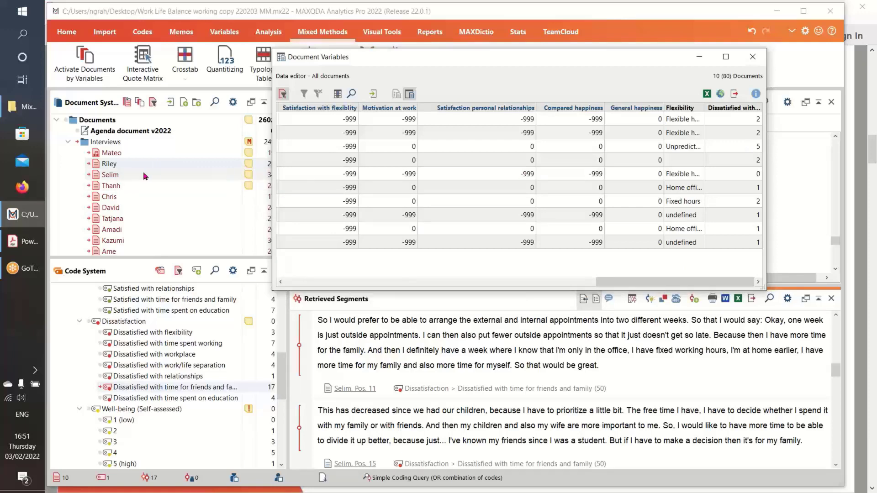
{"action": "scroll", "coordinate": [426, 364], "scroll_direction": "up", "scroll_amount": 1}
{"action": "scroll", "coordinate": [426, 364], "scroll_direction": "up", "scroll_amount": 5}
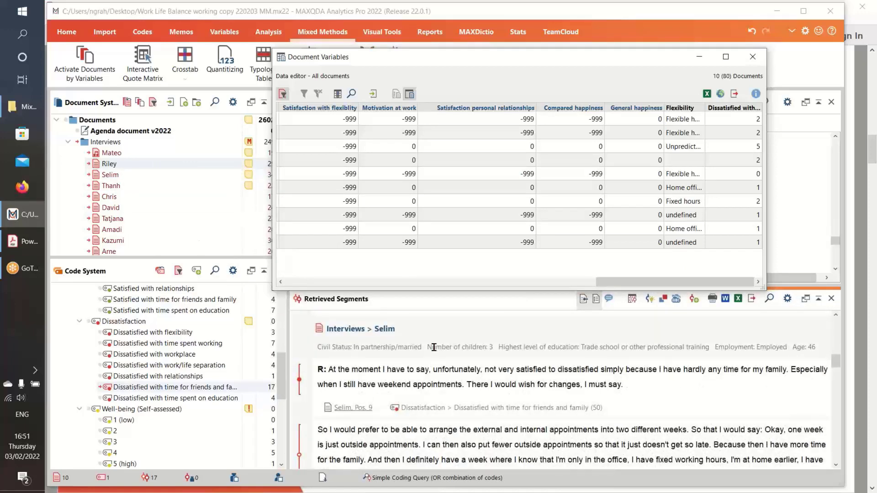
{"action": "scroll", "coordinate": [384, 365], "scroll_direction": "down", "scroll_amount": 6}
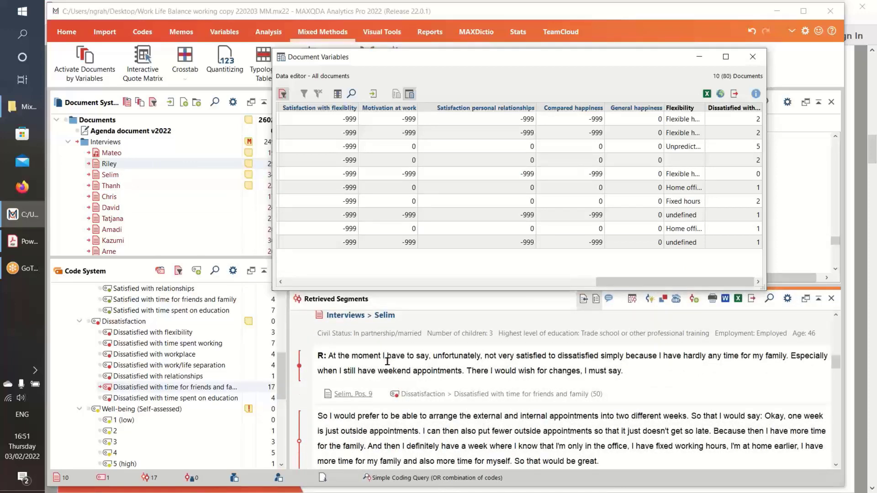
{"action": "scroll", "coordinate": [386, 367], "scroll_direction": "down", "scroll_amount": 6}
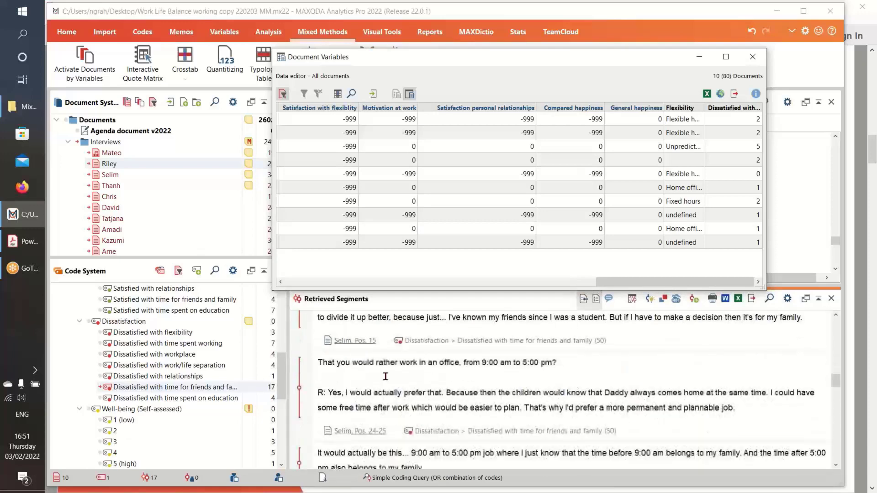
{"action": "scroll", "coordinate": [399, 336], "scroll_direction": "up", "scroll_amount": 9}
{"action": "scroll", "coordinate": [399, 336], "scroll_direction": "up", "scroll_amount": 10}
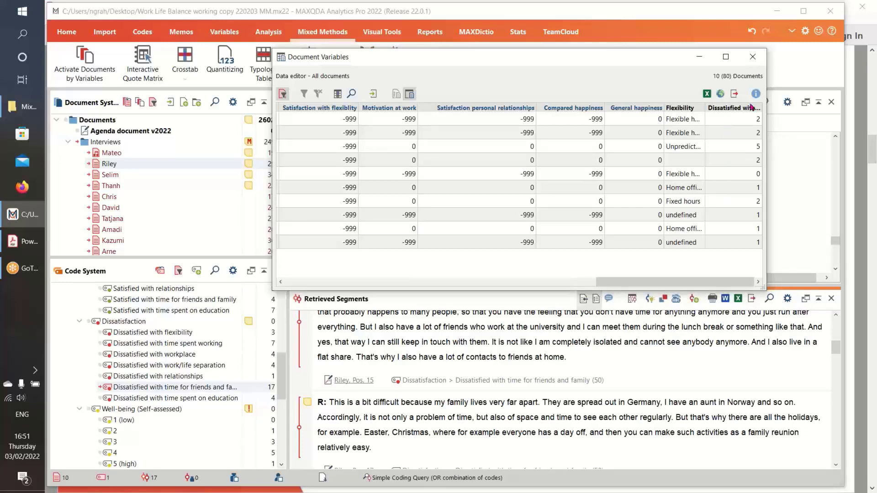
{"action": "left_click", "coordinate": [753, 56]}
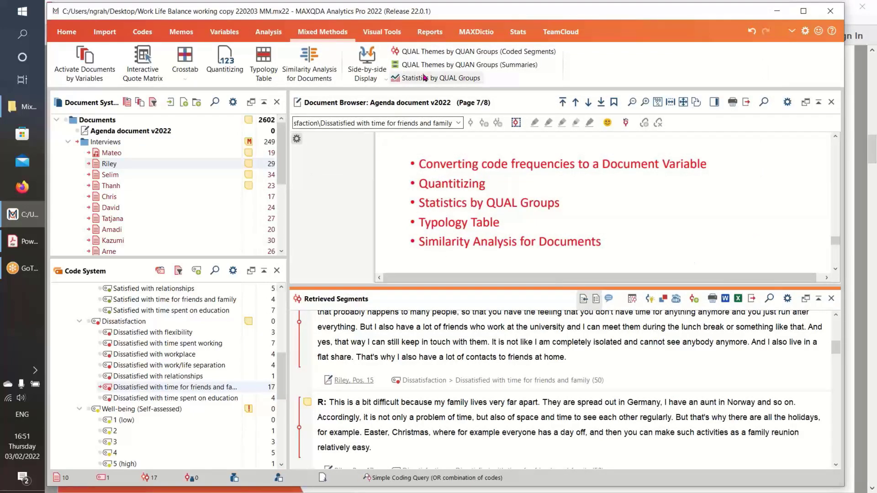
- Start a QUAL Themes by QUAN Groups (Coded Segments) comparison grouped by the variable "Dissatisfied with time for friends and family"
{"action": "left_click", "coordinate": [440, 54]}
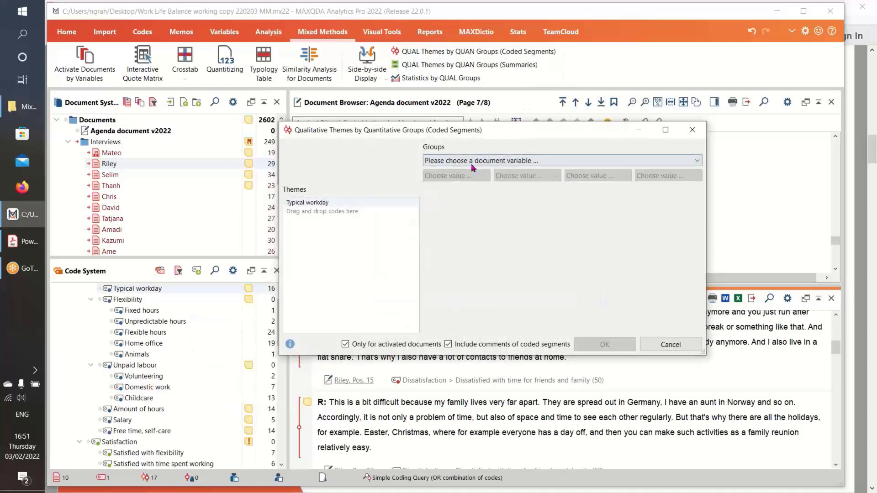
{"action": "left_click", "coordinate": [697, 162]}
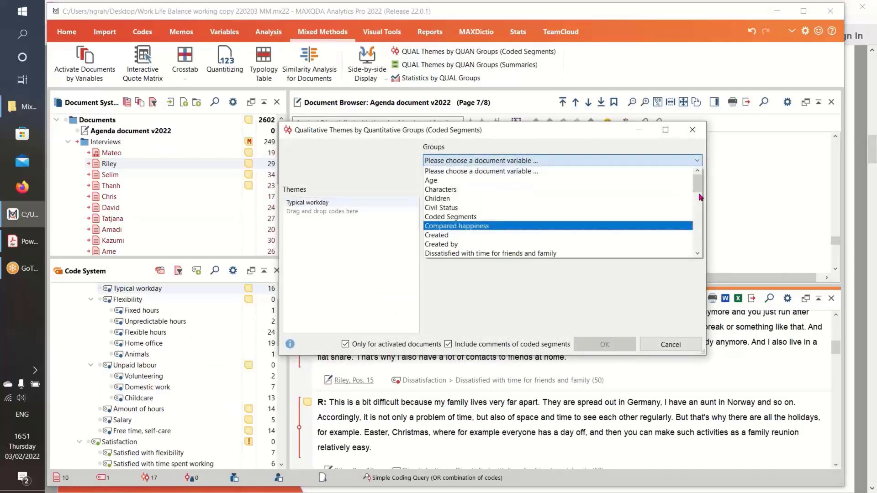
{"action": "left_click_drag", "start_coordinate": [700, 196], "coordinate": [685, 264]}
{"action": "scroll", "coordinate": [558, 238], "scroll_direction": "up", "scroll_amount": 10}
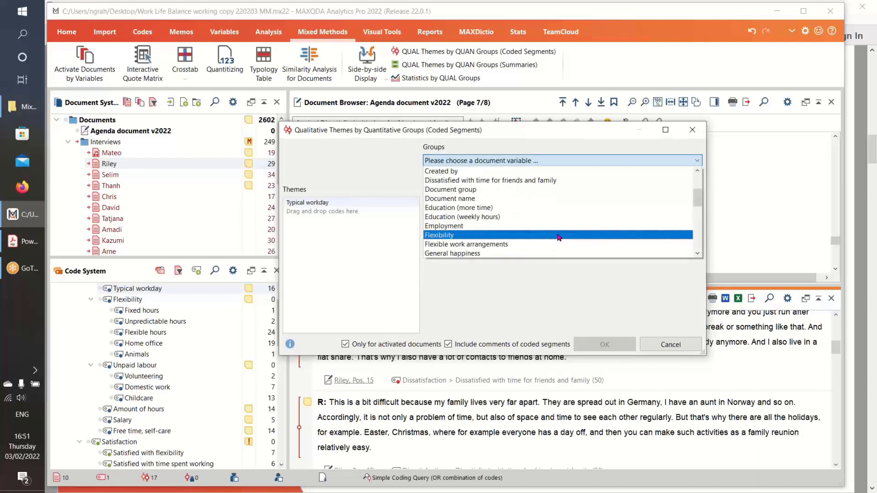
{"action": "scroll", "coordinate": [559, 237], "scroll_direction": "up", "scroll_amount": 1}
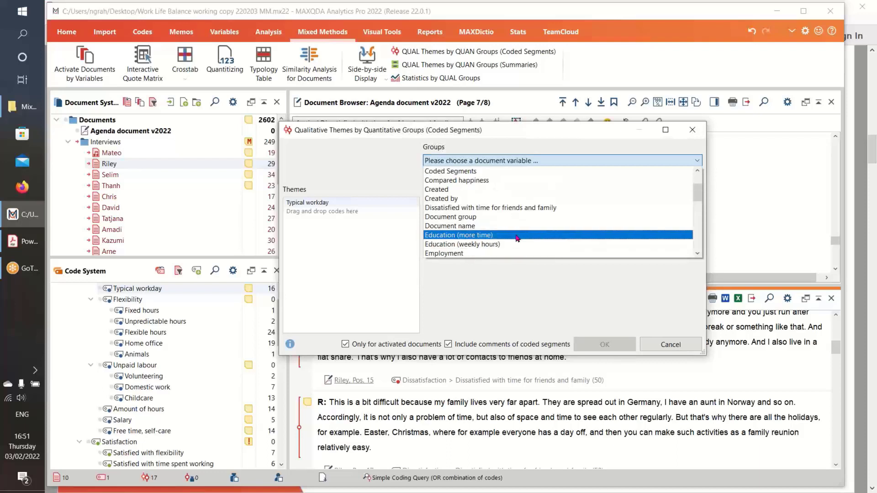
{"action": "left_click", "coordinate": [515, 209]}
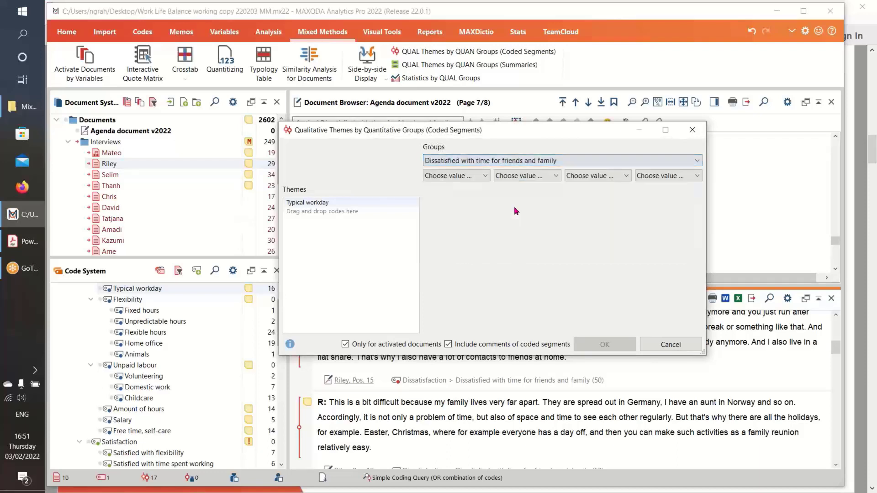
- Define the four comparison groups with the variable values 5, 2, 1 and 0
{"action": "left_click", "coordinate": [484, 176]}
{"action": "left_click", "coordinate": [461, 224]}
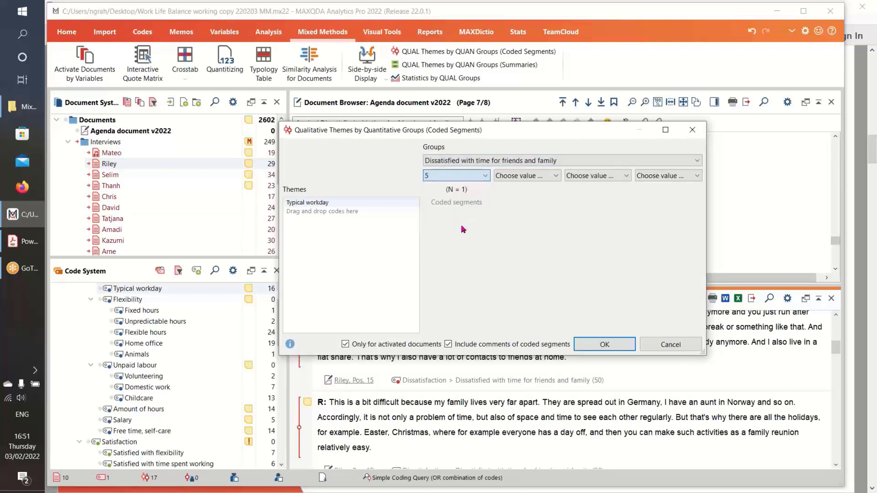
{"action": "left_click", "coordinate": [548, 176]}
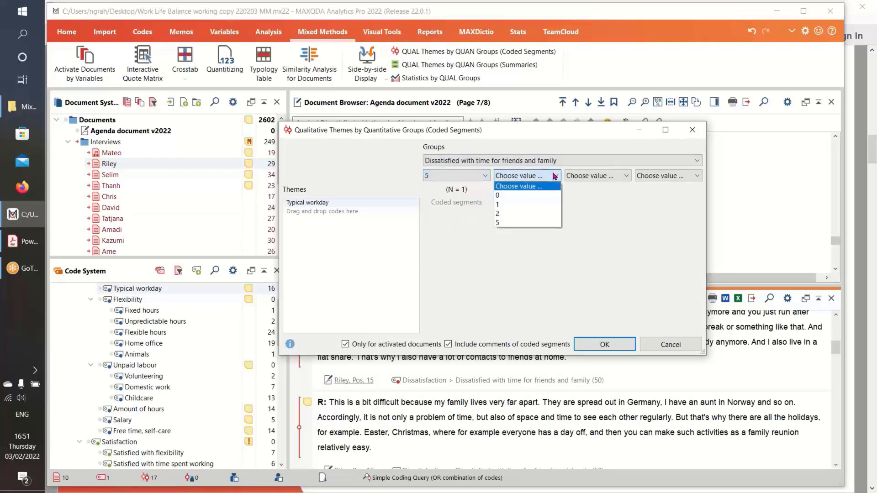
{"action": "left_click", "coordinate": [543, 213]}
{"action": "left_click", "coordinate": [619, 179]}
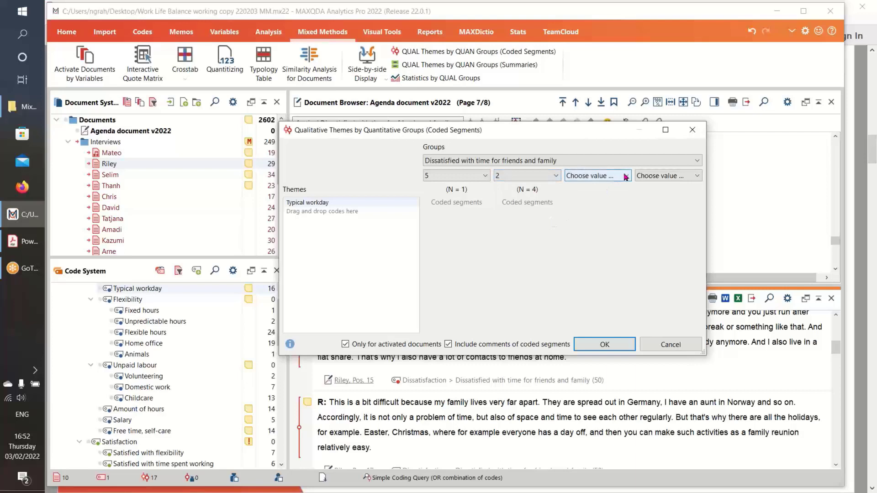
{"action": "left_click", "coordinate": [613, 200]}
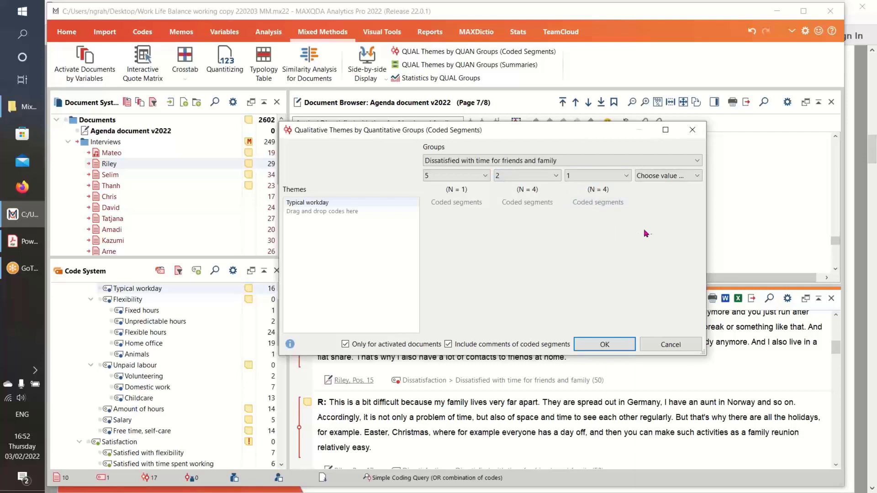
{"action": "left_click", "coordinate": [697, 177]}
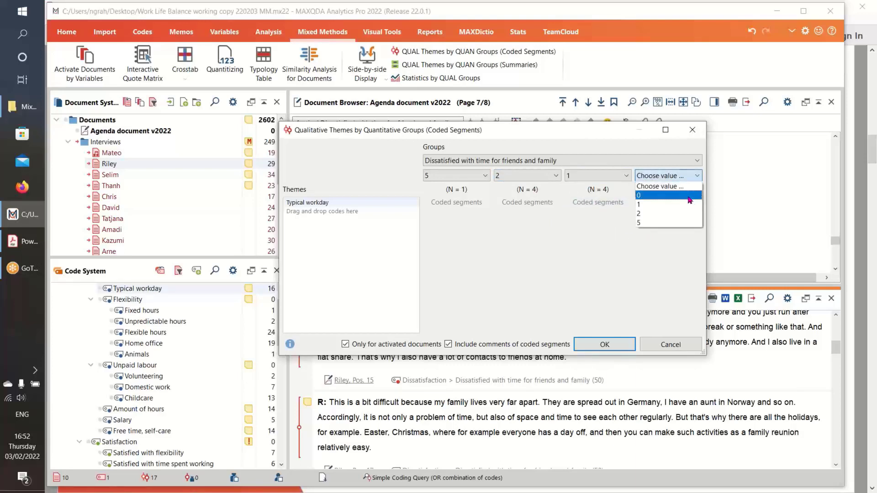
{"action": "left_click", "coordinate": [690, 195]}
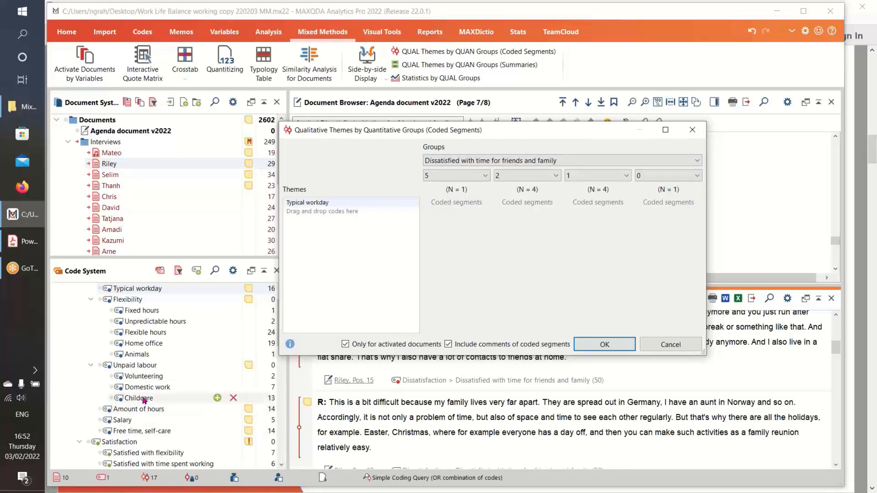
- Add the code "Childcare" as a theme, generate the comparison, and review the "Typical workday" segments across the groups before closing it
{"action": "left_click_drag", "start_coordinate": [145, 401], "coordinate": [338, 257]}
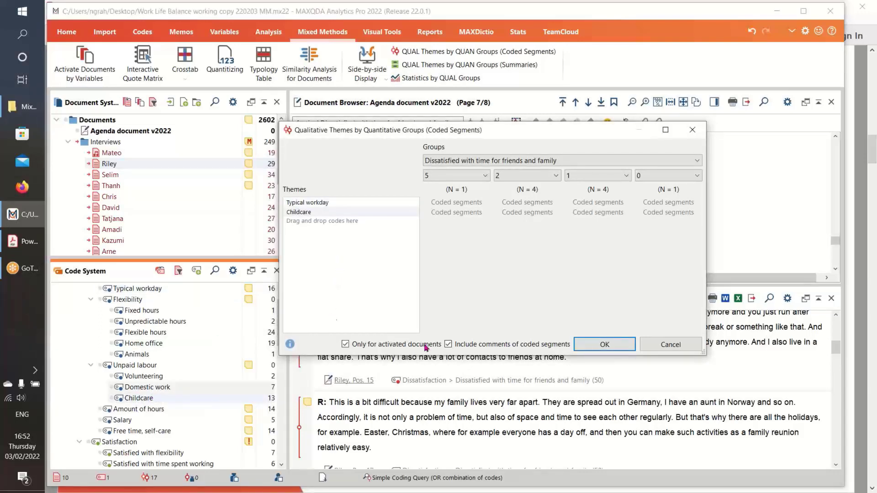
{"action": "left_click", "coordinate": [594, 346]}
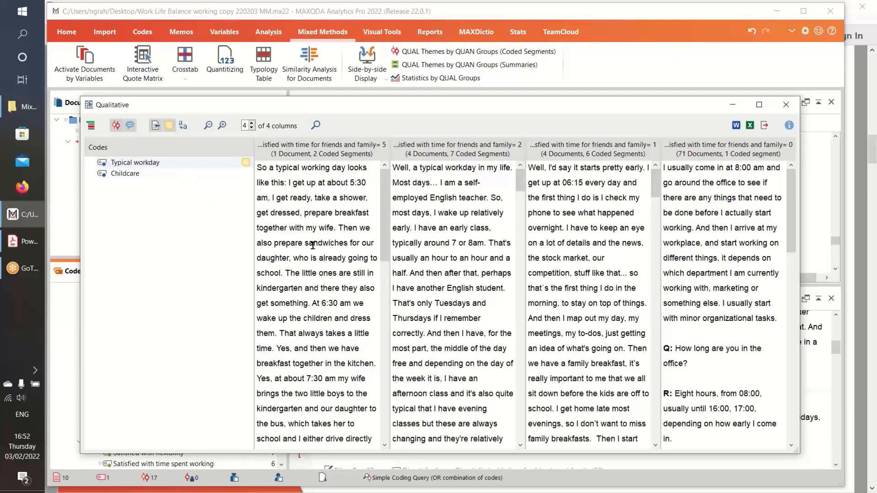
{"action": "scroll", "coordinate": [313, 245], "scroll_direction": "down", "scroll_amount": 2}
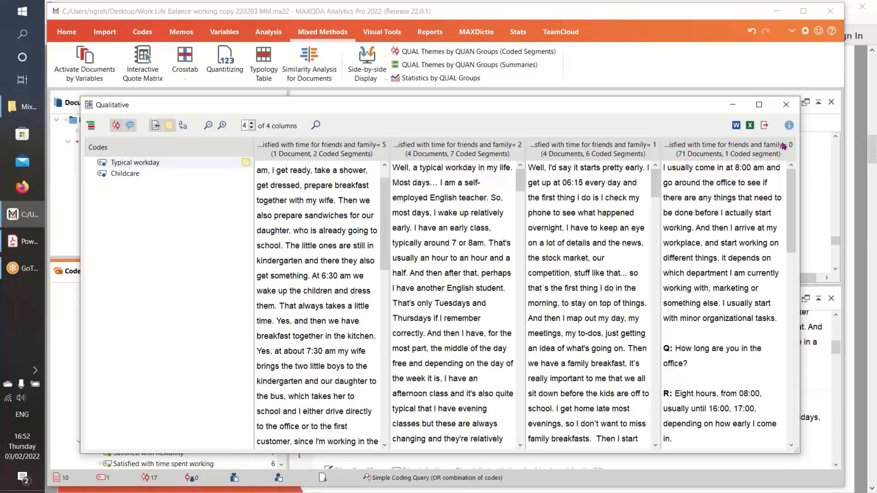
{"action": "left_click", "coordinate": [787, 104]}
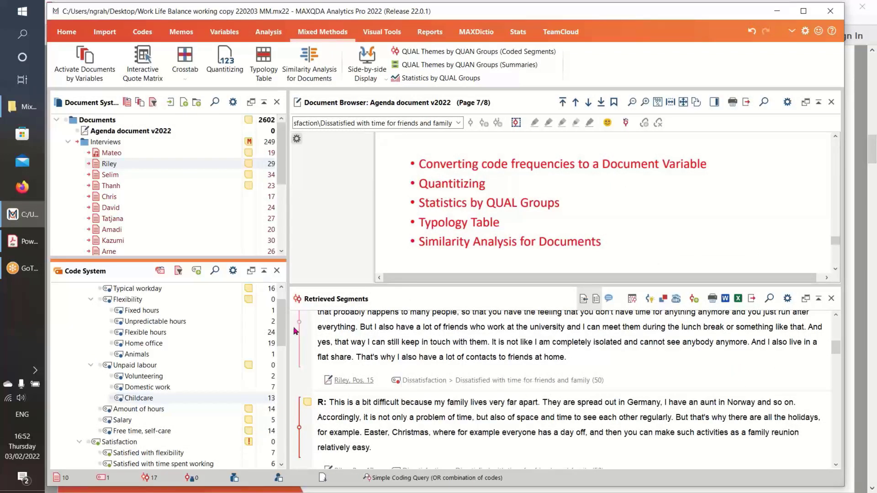
- Clear the existing code activations and activate the parent code "Dissatisfaction" together with all its subcodes
{"action": "left_click_drag", "start_coordinate": [281, 343], "coordinate": [278, 360]}
{"action": "scroll", "coordinate": [129, 405], "scroll_direction": "down", "scroll_amount": 4}
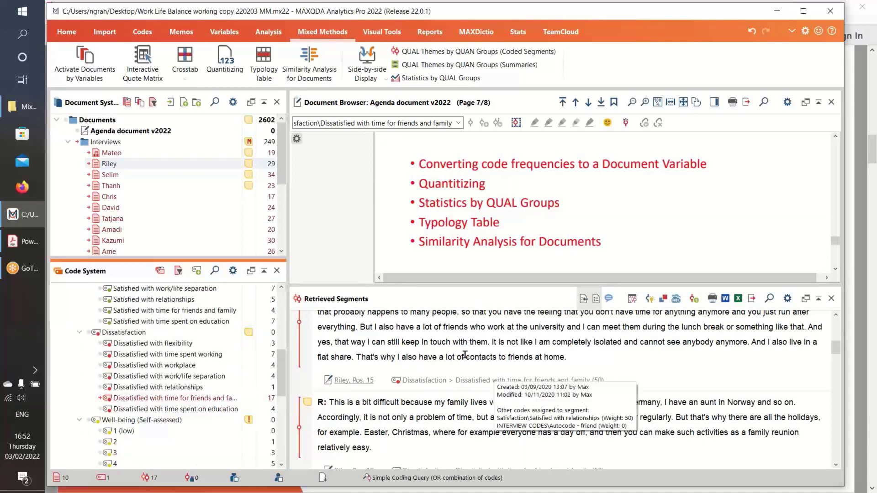
{"action": "scroll", "coordinate": [496, 390], "scroll_direction": "down", "scroll_amount": 5}
{"action": "scroll", "coordinate": [496, 390], "scroll_direction": "up", "scroll_amount": 1}
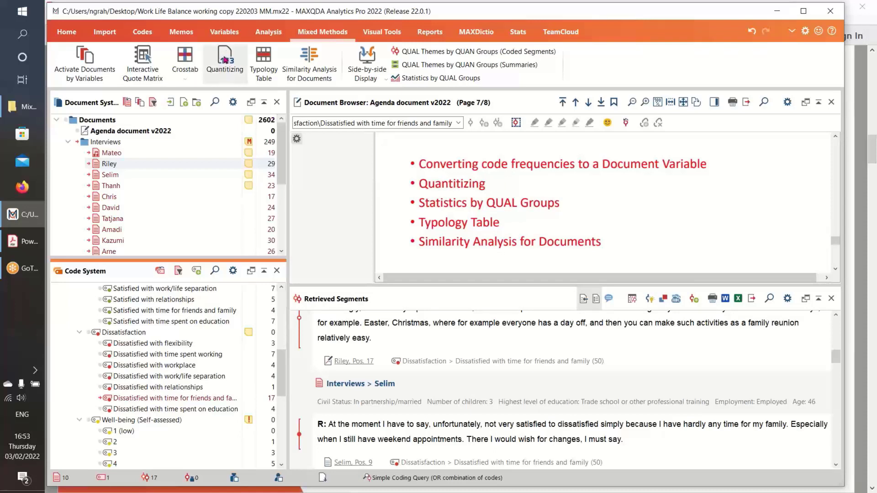
{"action": "left_click", "coordinate": [159, 271]}
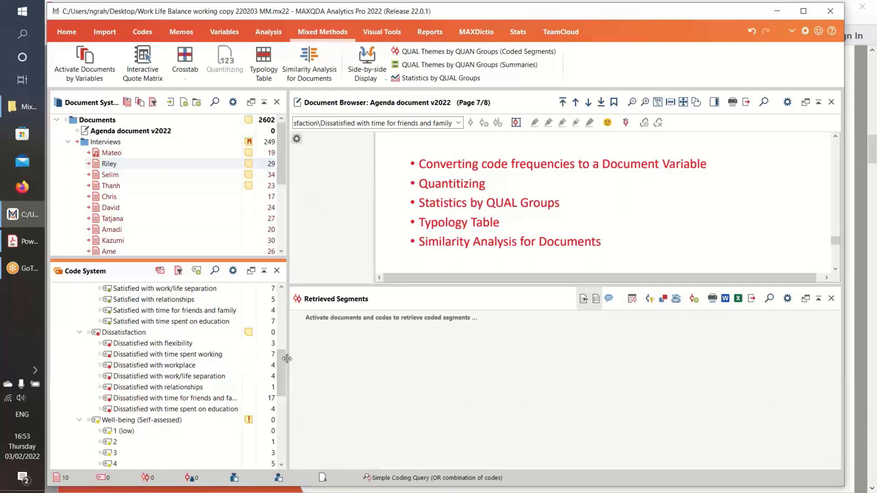
{"action": "left_click", "coordinate": [97, 336]}
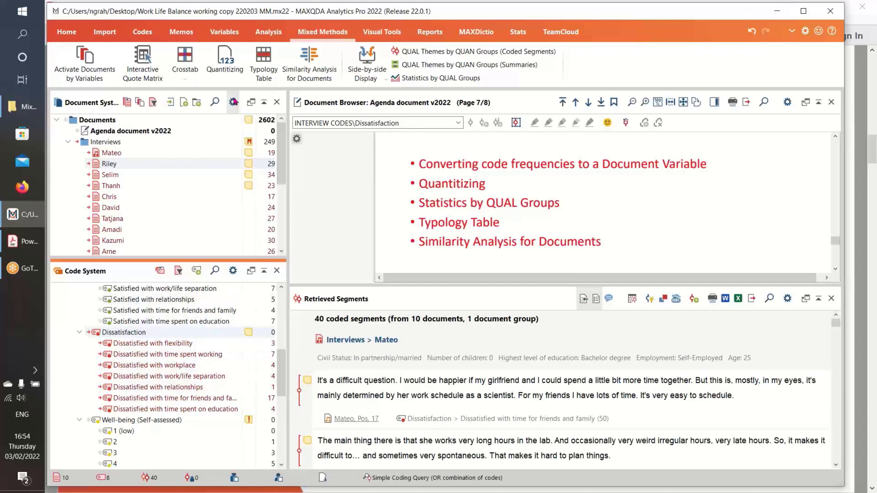
- Transform the activated codes into document variables with Quantitizing and limit the resulting data editor to activated documents
{"action": "left_click", "coordinate": [226, 59]}
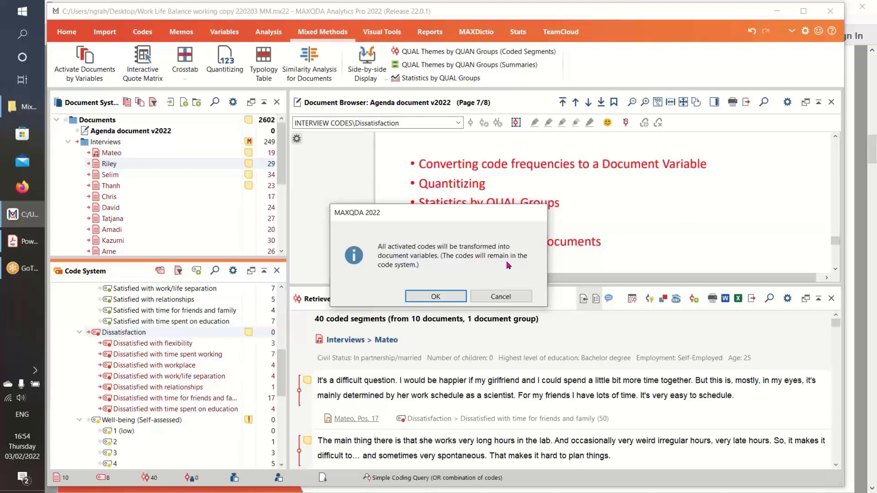
{"action": "left_click", "coordinate": [435, 298]}
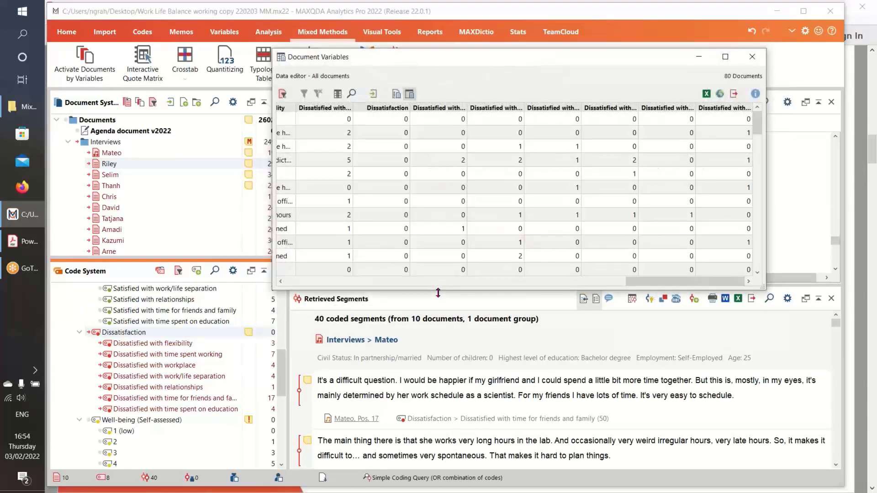
{"action": "left_click", "coordinate": [282, 95]}
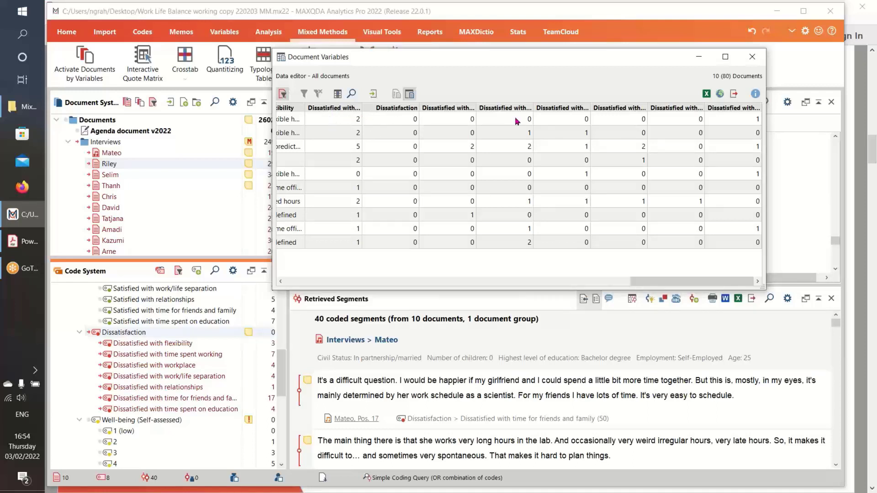
- Widen the flexibility and time spent working columns, review the new dissatisfaction variables against their codes, and close the data editor
{"action": "mouse_move", "coordinate": [420, 108]}
{"action": "left_mouse_down"}
{"action": "mouse_move", "coordinate": [478, 112]}
{"action": "mouse_move", "coordinate": [419, 110]}
{"action": "left_mouse_up"}
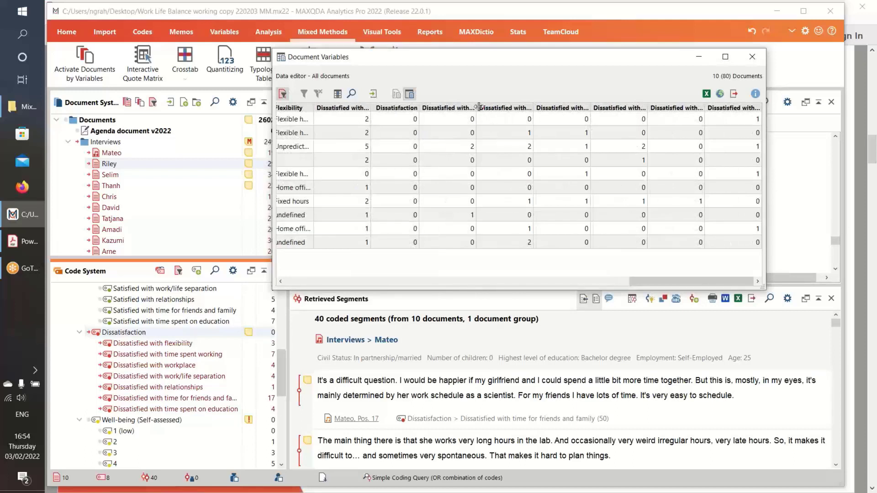
{"action": "left_click_drag", "start_coordinate": [478, 108], "coordinate": [502, 110]}
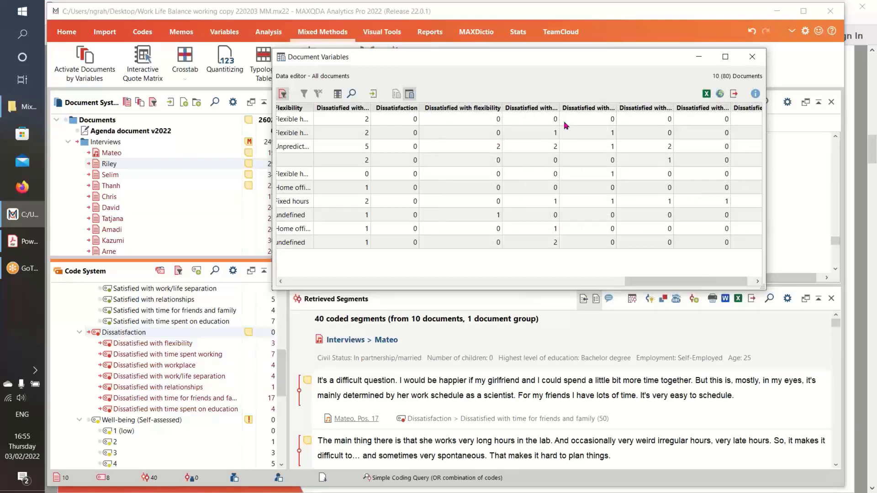
{"action": "left_click_drag", "start_coordinate": [559, 109], "coordinate": [586, 108]}
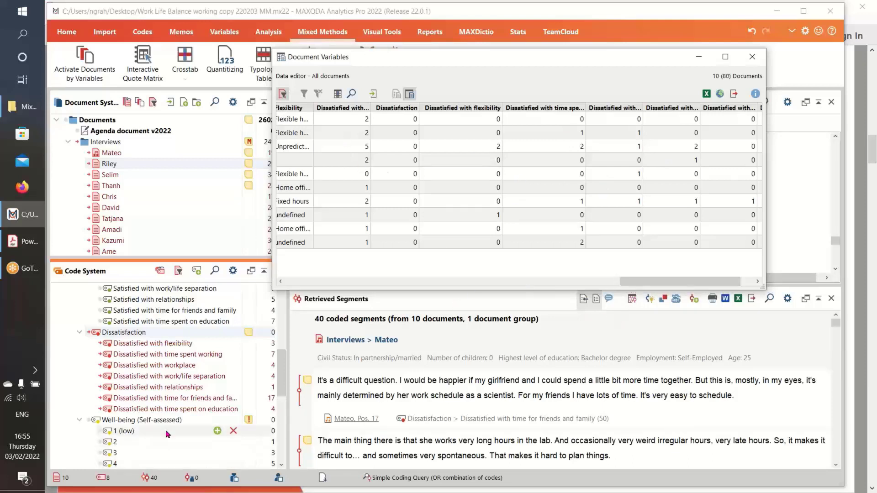
{"action": "mouse_move", "coordinate": [131, 404]}
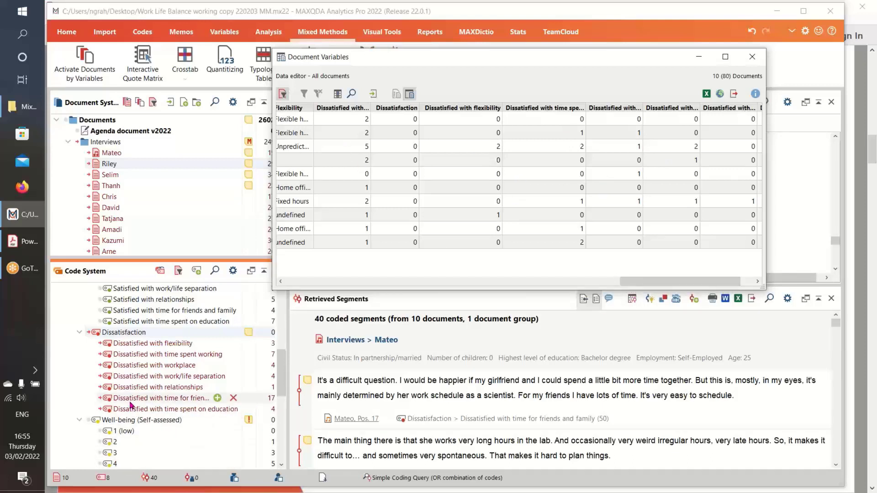
{"action": "left_click_drag", "start_coordinate": [660, 286], "coordinate": [673, 285]}
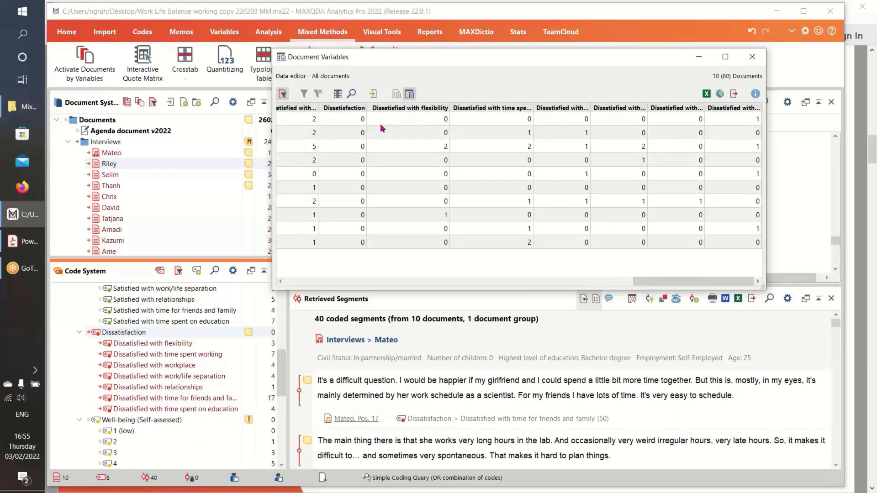
{"action": "mouse_move", "coordinate": [716, 283]}
{"action": "left_mouse_down"}
{"action": "mouse_move", "coordinate": [664, 291]}
{"action": "mouse_move", "coordinate": [731, 292]}
{"action": "left_mouse_up"}
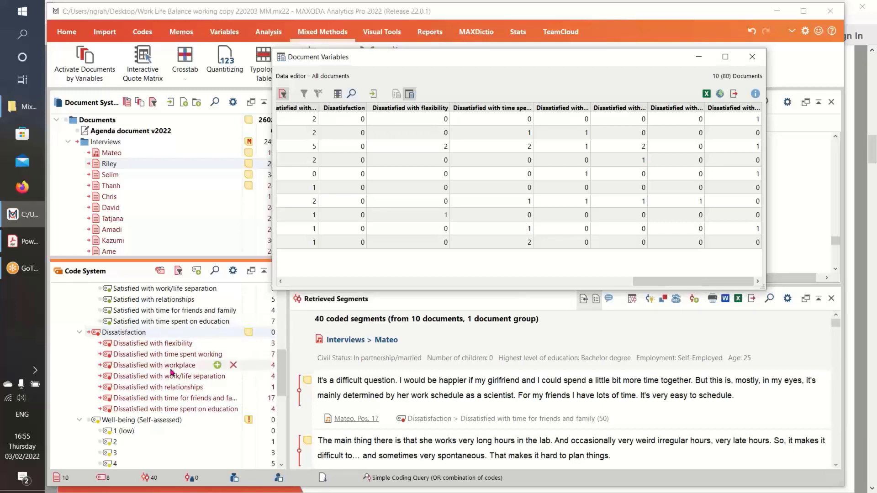
{"action": "left_click", "coordinate": [751, 56]}
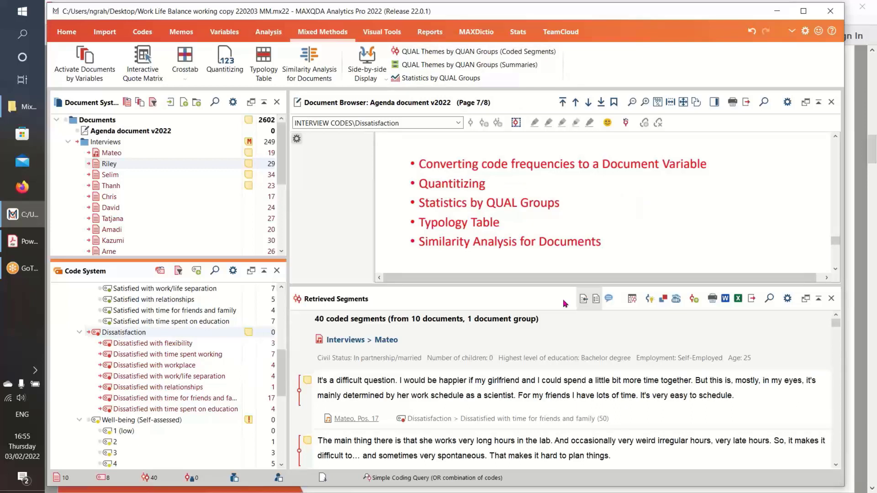
- Reset all code and document activations, activate the "Survey" document group, and exclude the "Survey Questions" document from it
{"action": "left_click", "coordinate": [160, 272]}
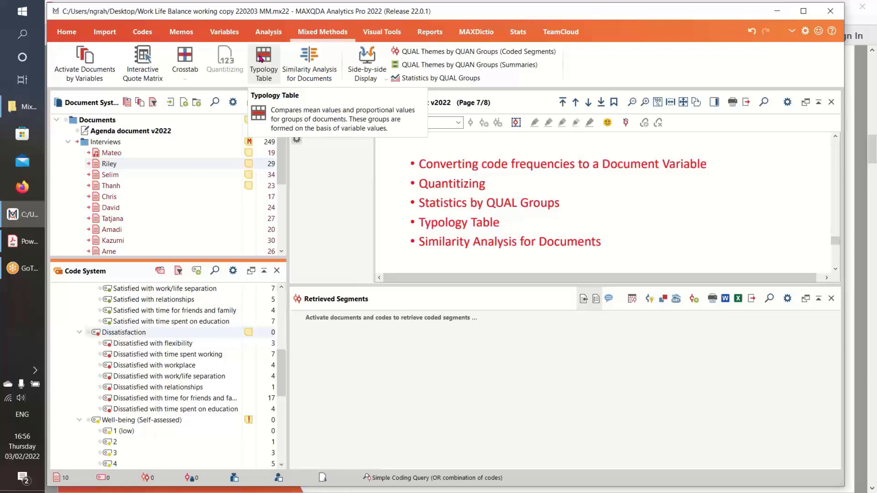
{"action": "left_click", "coordinate": [128, 102]}
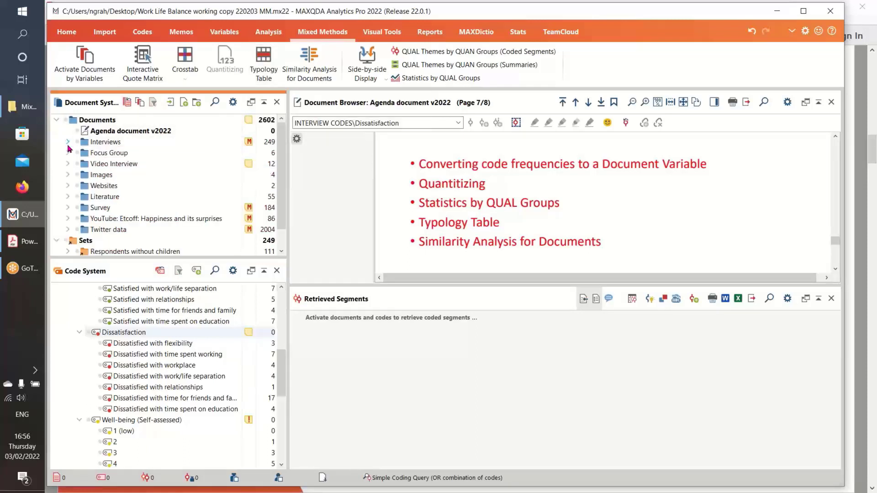
{"action": "left_click", "coordinate": [68, 207]}
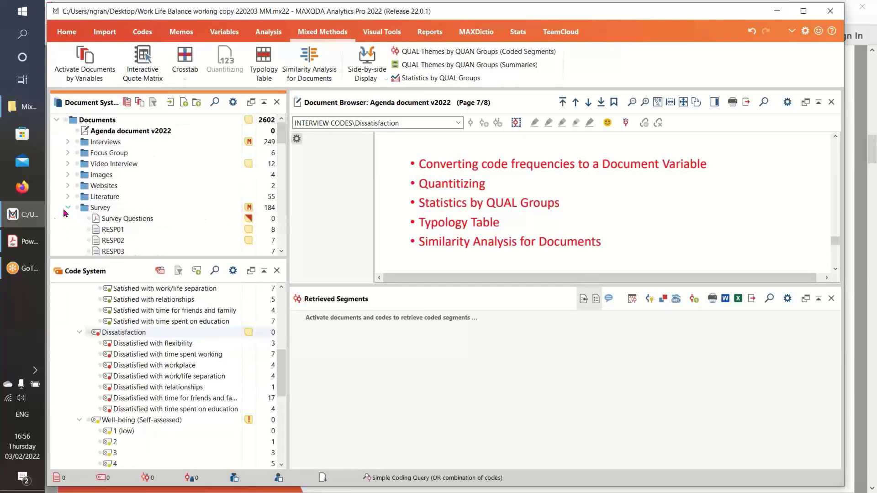
{"action": "right_click", "coordinate": [87, 211]}
{"action": "left_click", "coordinate": [105, 225]}
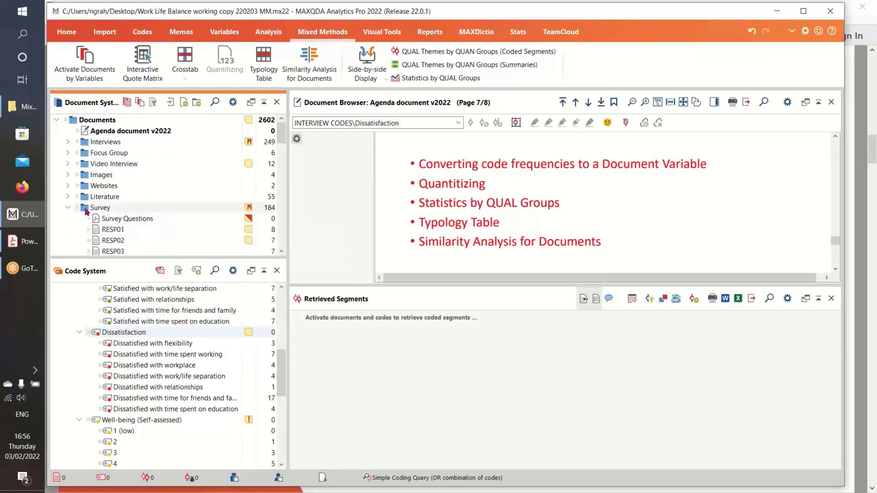
{"action": "left_click", "coordinate": [99, 220]}
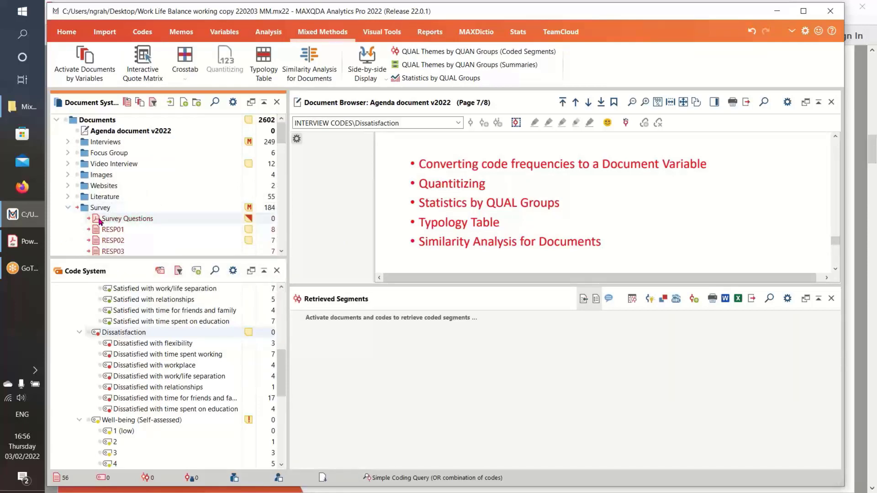
{"action": "left_click_drag", "start_coordinate": [282, 139], "coordinate": [282, 147]}
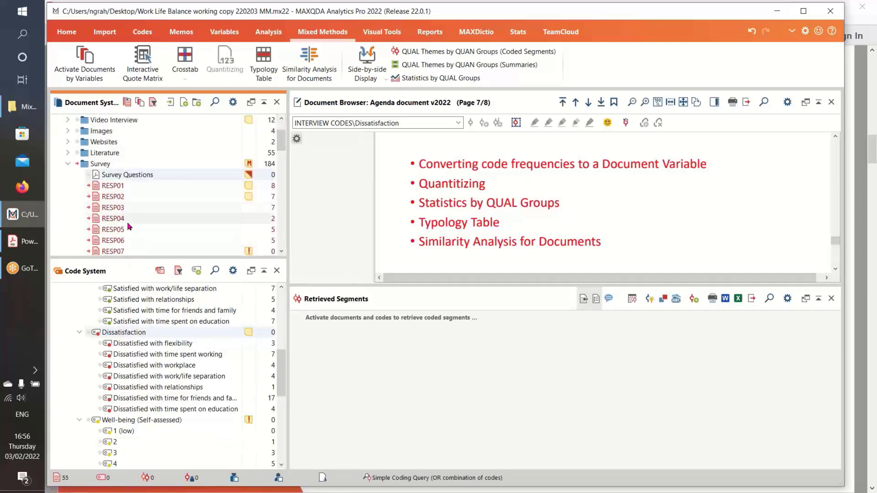
- Examine the coded survey answers in RESP03, RESP06 and RESP01, and return to the document "Agenda document v2022"
{"action": "mouse_move", "coordinate": [142, 230]}
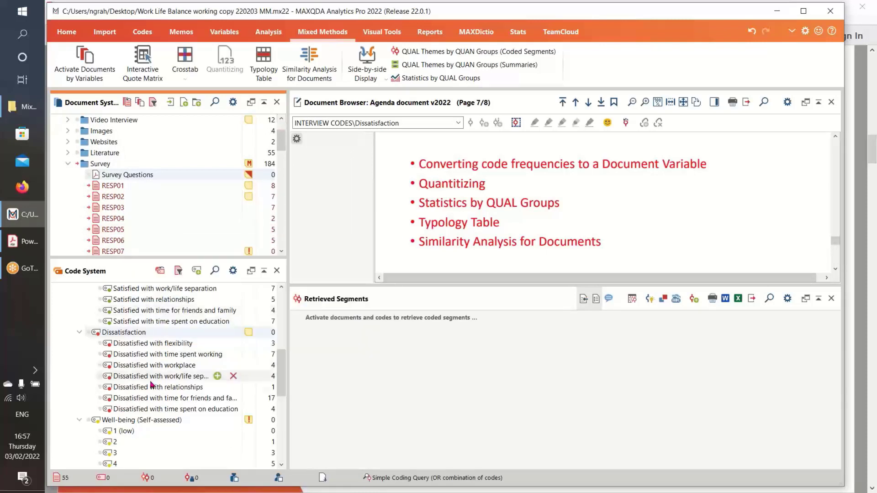
{"action": "double_click", "coordinate": [112, 207]}
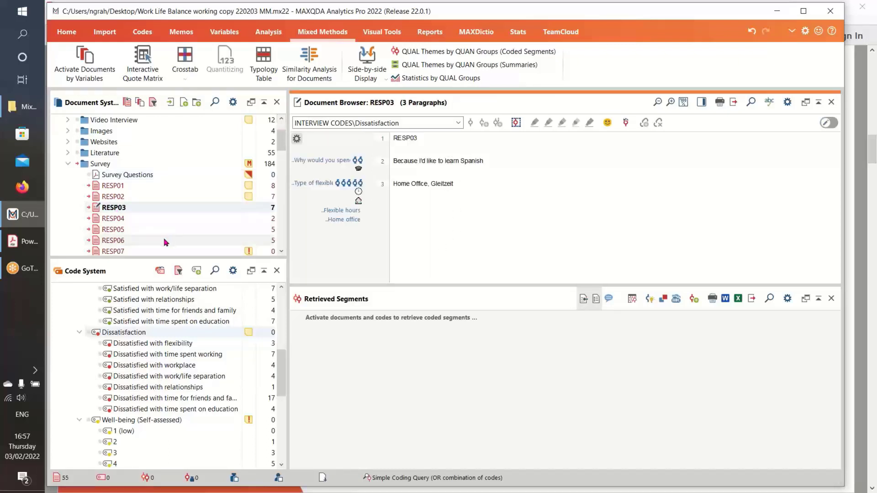
{"action": "double_click", "coordinate": [115, 240]}
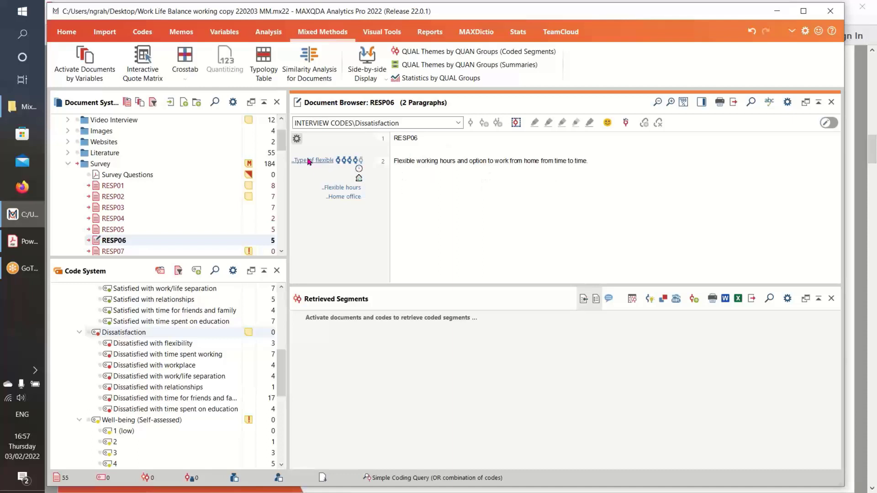
{"action": "double_click", "coordinate": [131, 187]}
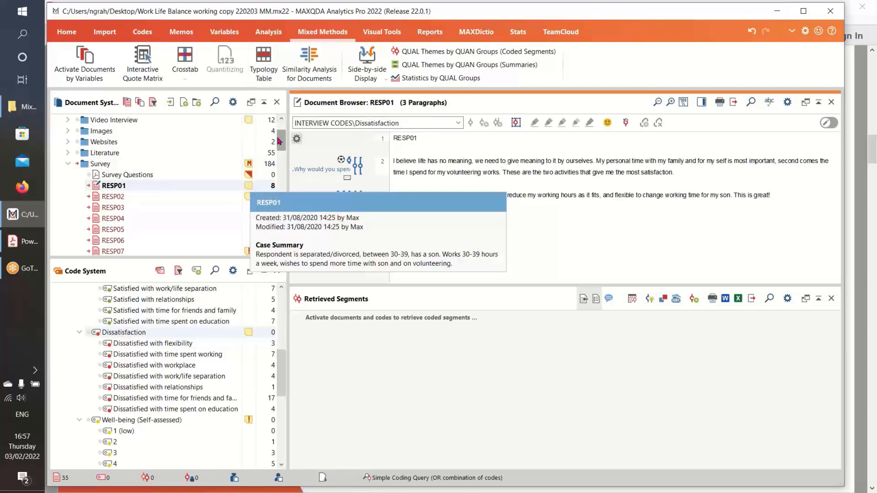
{"action": "scroll", "coordinate": [279, 141], "scroll_direction": "up", "scroll_amount": 2}
{"action": "double_click", "coordinate": [167, 131]}
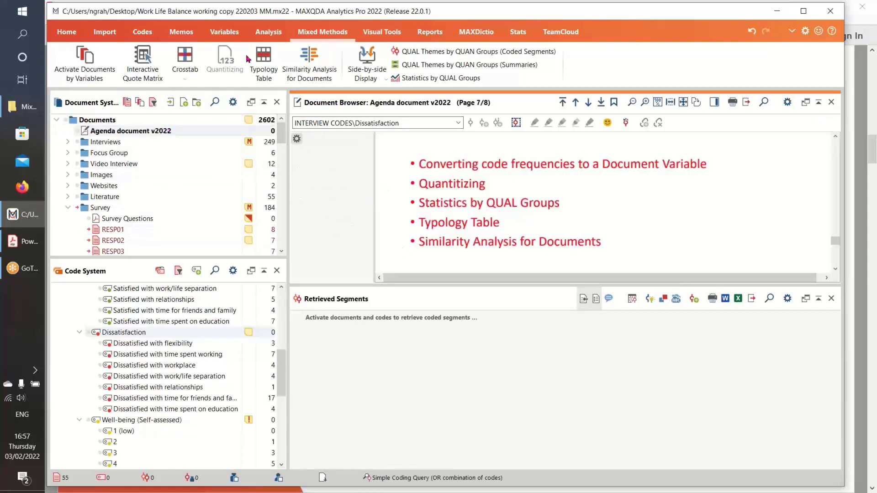
- Start a Typology Table with the row variables Satisfaction with flexiblity, Motivation at work, Satisfaction personal relationships, Compared happiness and General happiness
{"action": "left_click", "coordinate": [264, 56]}
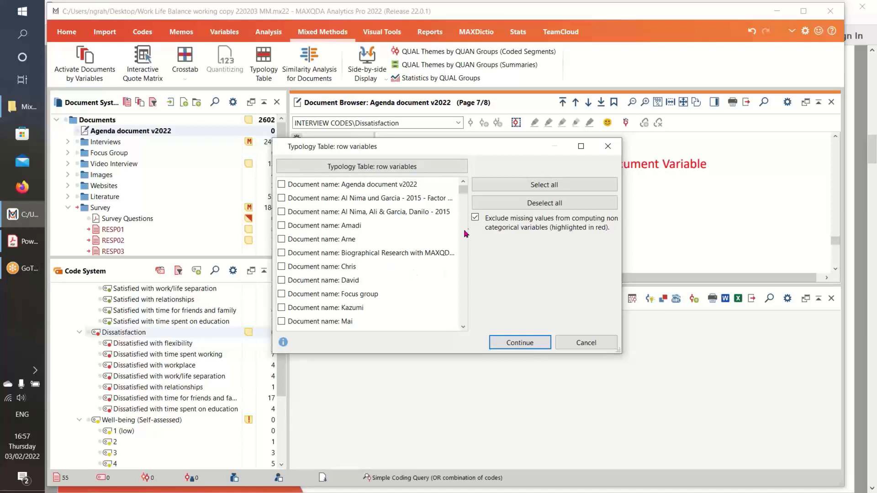
{"action": "left_click_drag", "start_coordinate": [463, 191], "coordinate": [463, 311]}
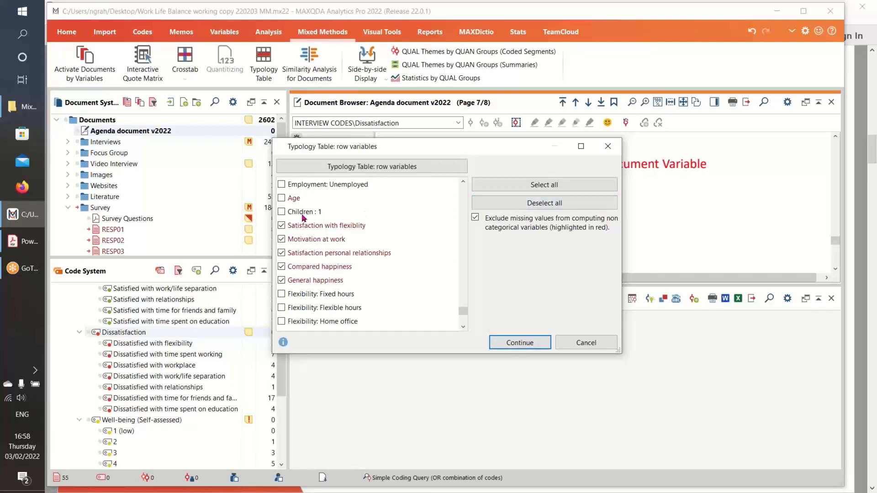
{"action": "left_click", "coordinate": [520, 347]}
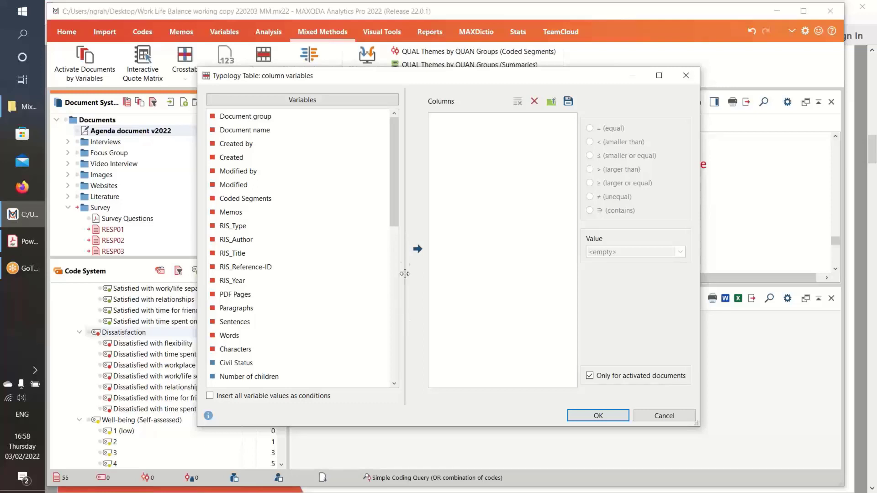
- Insert all values of the variable "Highest level of education" as column conditions for the typology table
{"action": "left_click_drag", "start_coordinate": [398, 223], "coordinate": [399, 312]}
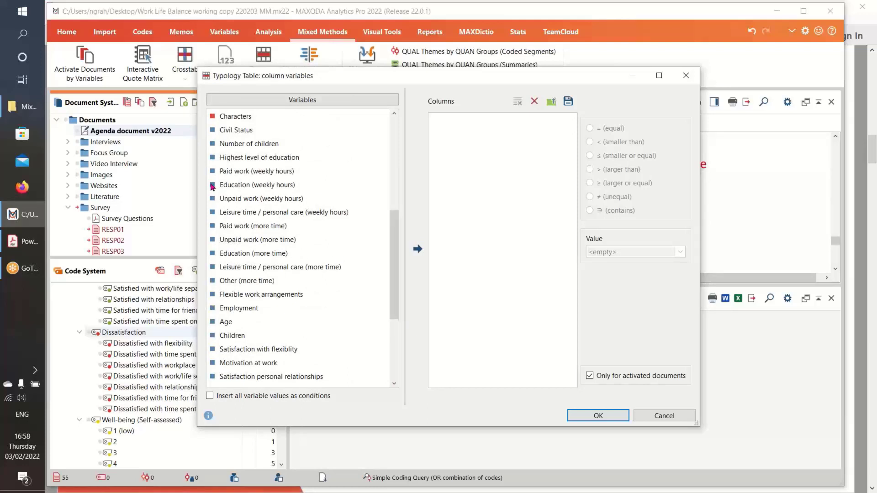
{"action": "left_click", "coordinate": [232, 162]}
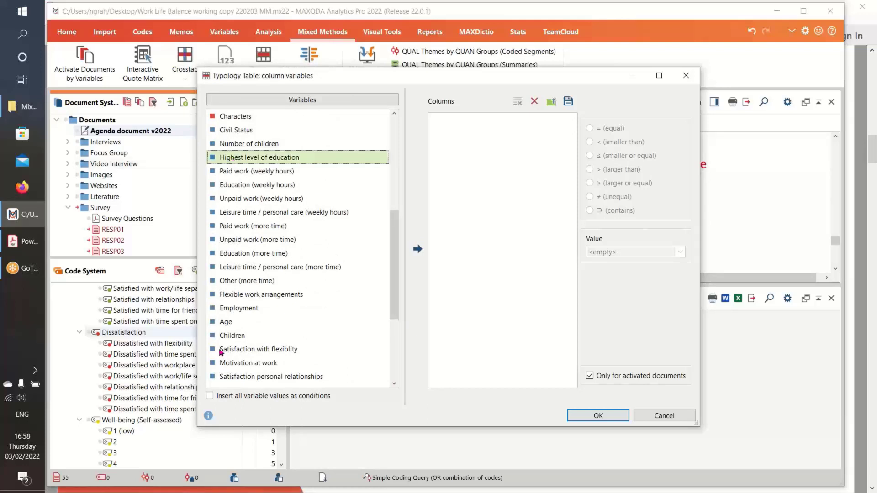
{"action": "left_click", "coordinate": [210, 395]}
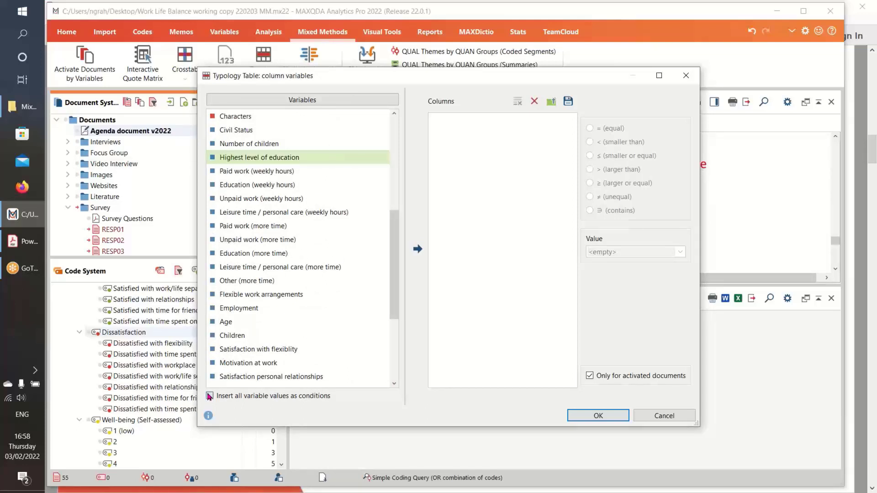
{"action": "left_click", "coordinate": [419, 248]}
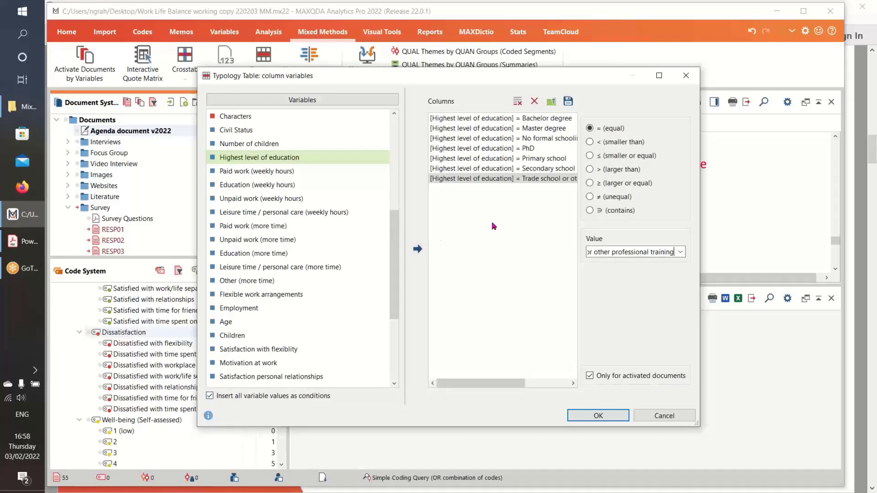
- Order the columns PhD, Master degree, Bachelor degree, Secondary school, Trade school, Primary school, No formal schooling, and generate the typology table
{"action": "left_click_drag", "start_coordinate": [498, 151], "coordinate": [527, 126]}
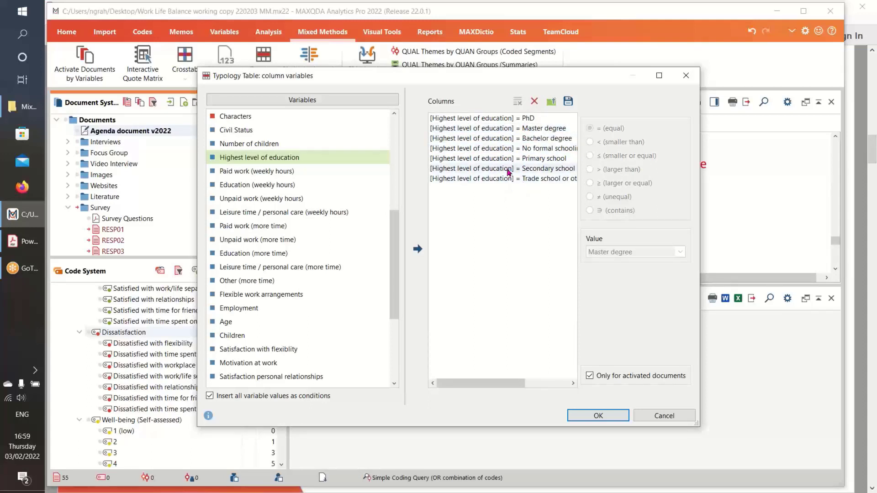
{"action": "mouse_move", "coordinate": [509, 170]}
{"action": "left_mouse_down"}
{"action": "mouse_move", "coordinate": [507, 147]}
{"action": "mouse_move", "coordinate": [509, 178]}
{"action": "mouse_move", "coordinate": [504, 168]}
{"action": "left_mouse_up"}
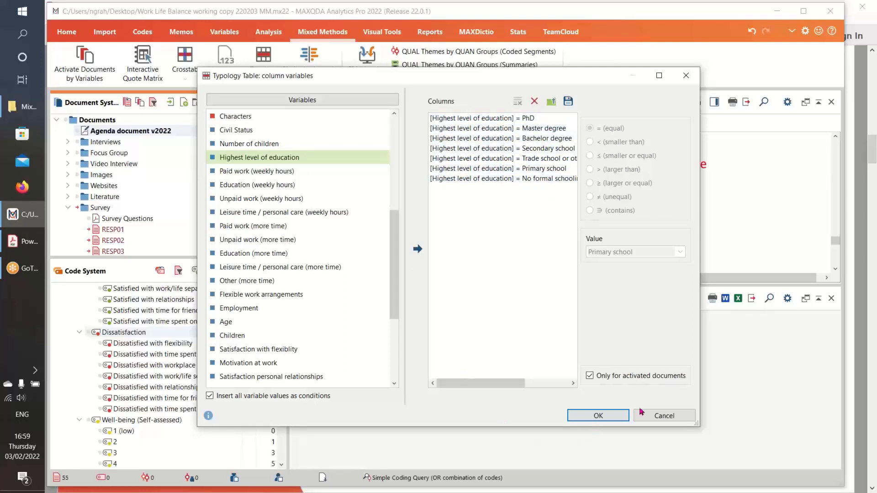
{"action": "left_click", "coordinate": [598, 416]}
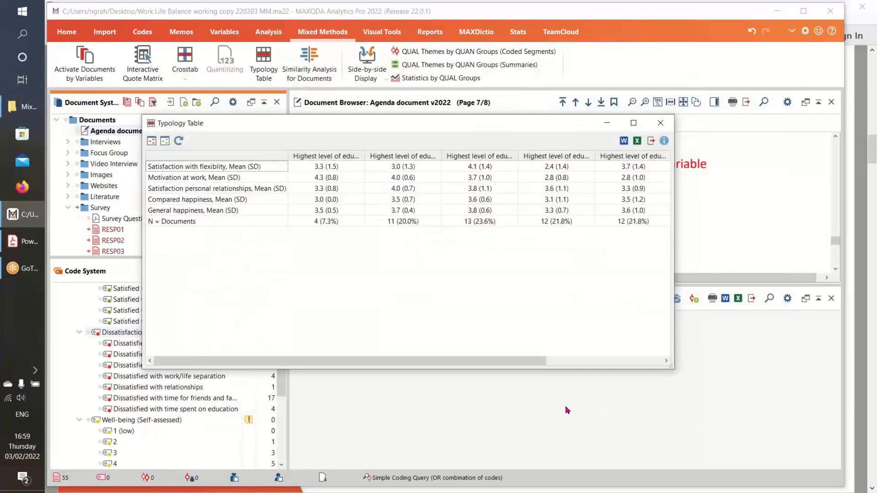
- Widen the Typology Table window to show all education columns and examine the means, including the Motivation at work row
{"action": "left_click_drag", "start_coordinate": [405, 128], "coordinate": [347, 89]}
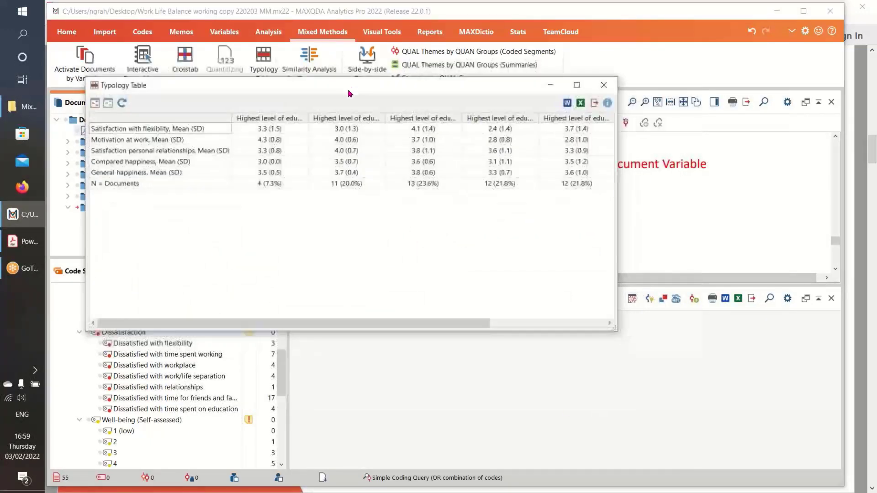
{"action": "left_click_drag", "start_coordinate": [615, 329], "coordinate": [786, 277]}
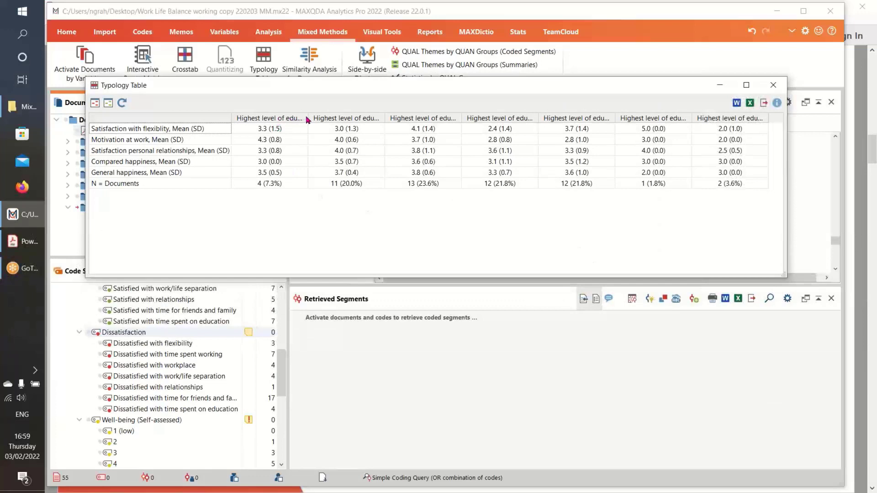
{"action": "mouse_move", "coordinate": [307, 120]}
{"action": "left_mouse_down"}
{"action": "mouse_move", "coordinate": [357, 120]}
{"action": "mouse_move", "coordinate": [305, 120]}
{"action": "left_mouse_up"}
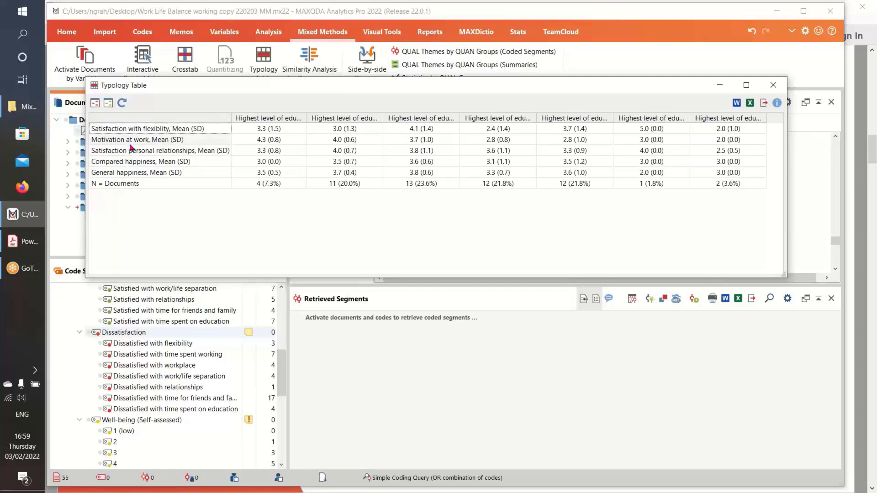
{"action": "left_click", "coordinate": [109, 143]}
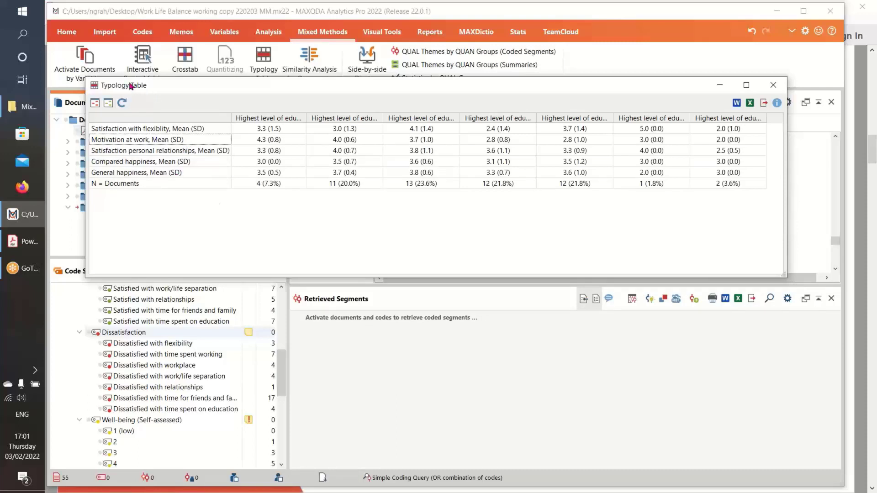
{"action": "left_click_drag", "start_coordinate": [288, 89], "coordinate": [281, 136]}
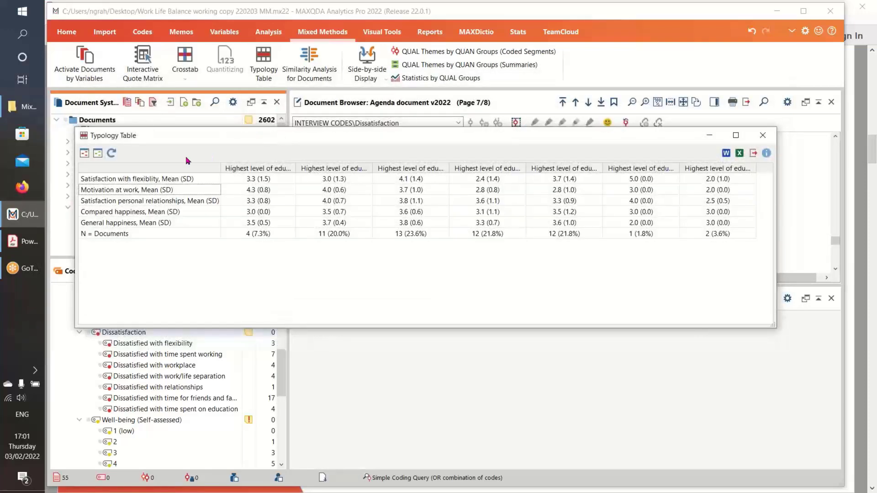
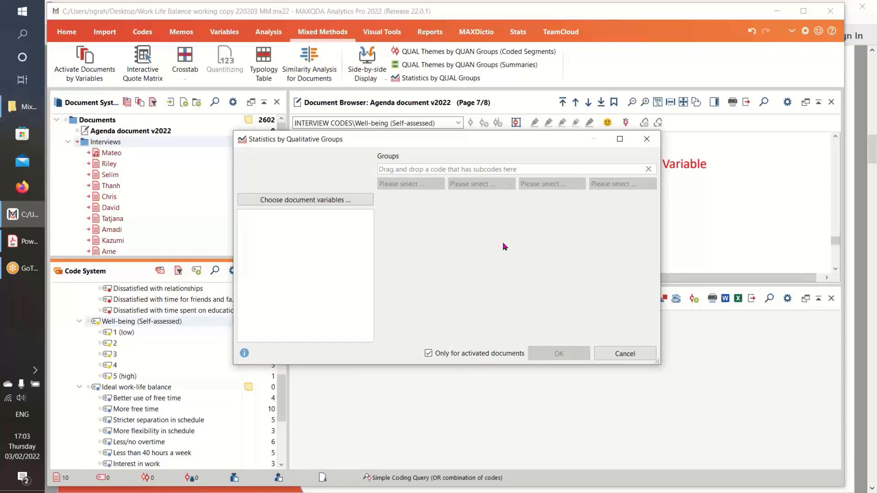
- Use the code Well-being (Self-assessed) as the grouping code for Statistics by Qualitative Groups and check its subcode frequencies
{"action": "left_click_drag", "start_coordinate": [111, 325], "coordinate": [422, 173]}
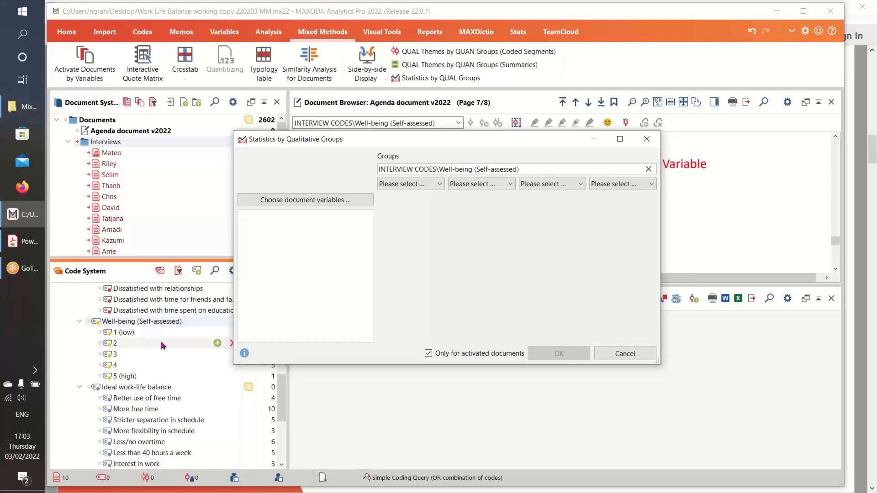
{"action": "left_click_drag", "start_coordinate": [411, 144], "coordinate": [479, 144]}
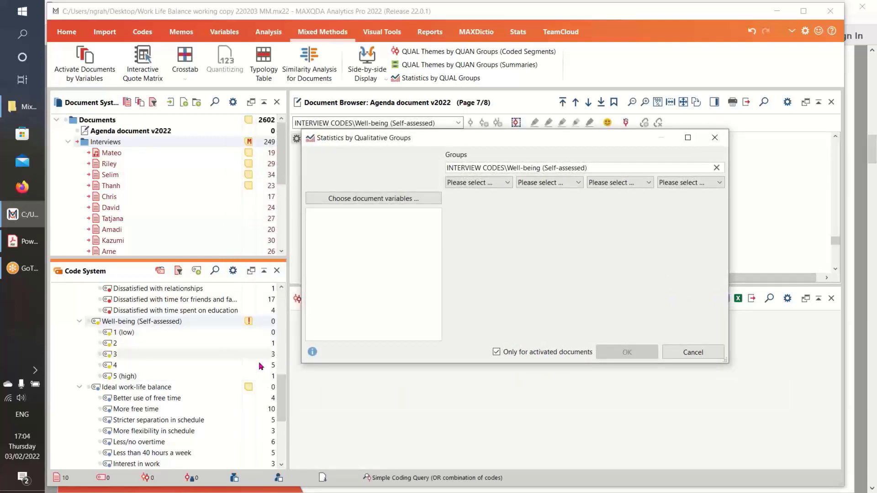
{"action": "left_click", "coordinate": [79, 322]}
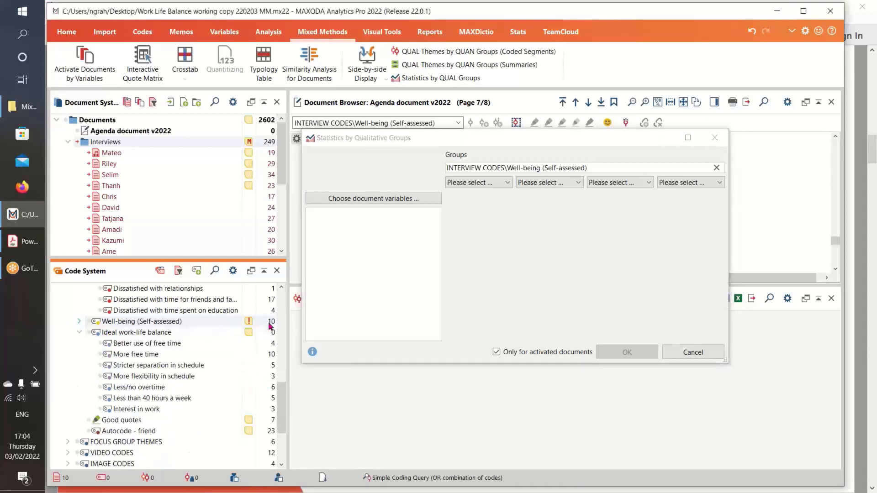
{"action": "left_click", "coordinate": [79, 321]}
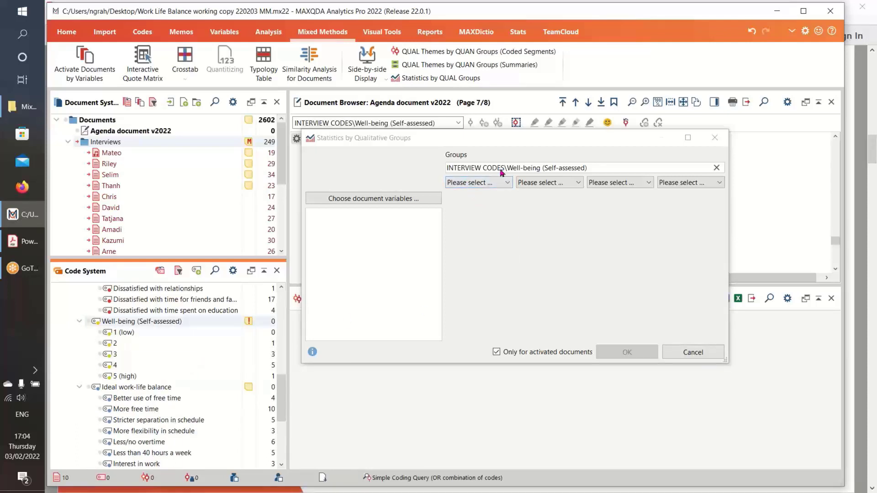
- Assign the well-being subcodes 5 (high), 4, 3 and 2 as the four comparison groups, in that order
{"action": "left_click", "coordinate": [479, 182]}
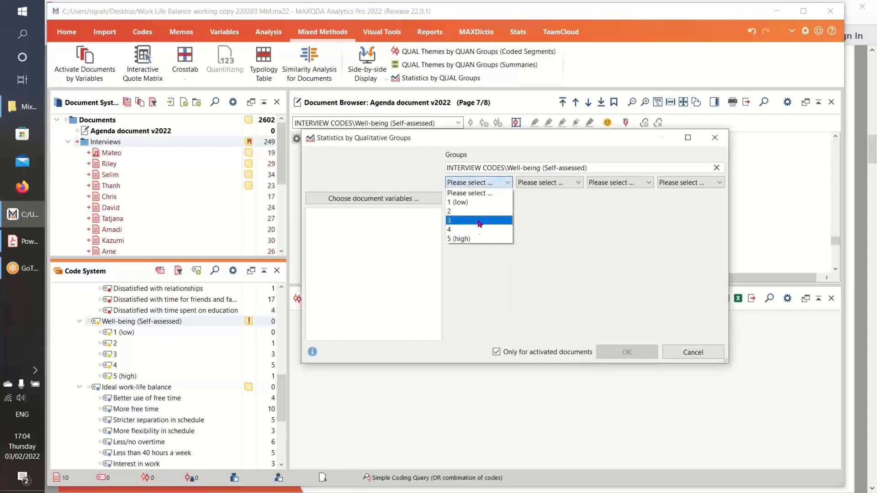
{"action": "left_click", "coordinate": [476, 239]}
{"action": "left_click", "coordinate": [571, 183]}
{"action": "left_click", "coordinate": [566, 230]}
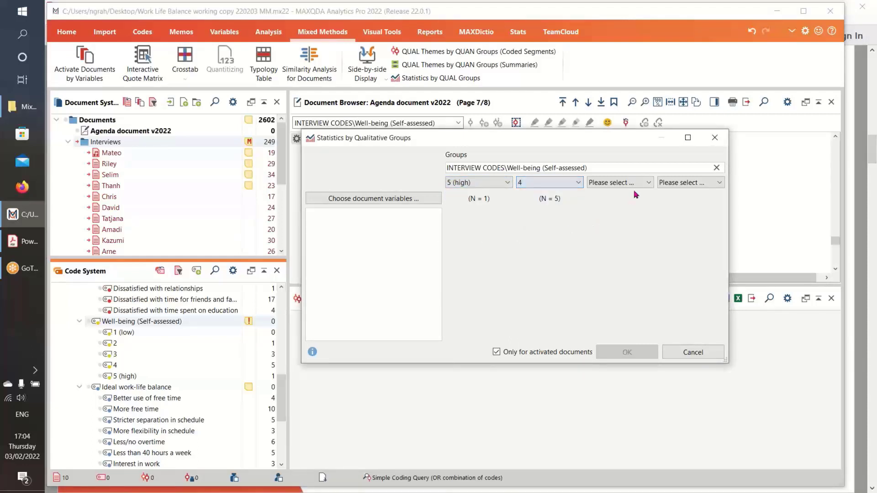
{"action": "left_click", "coordinate": [643, 182]}
{"action": "left_click", "coordinate": [635, 220]}
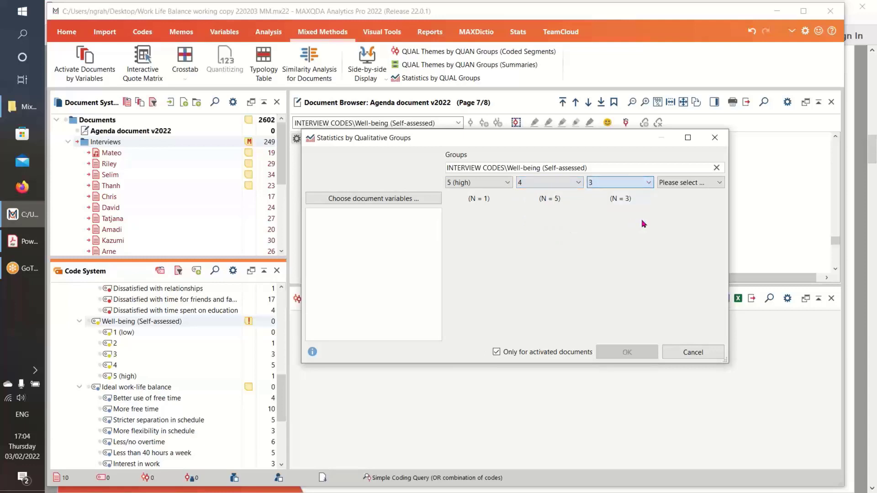
{"action": "left_click", "coordinate": [719, 183]}
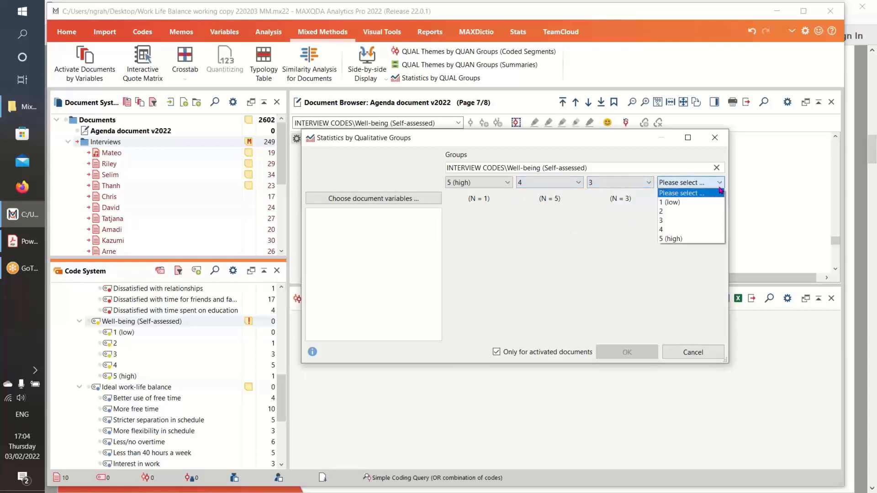
{"action": "left_click", "coordinate": [713, 211]}
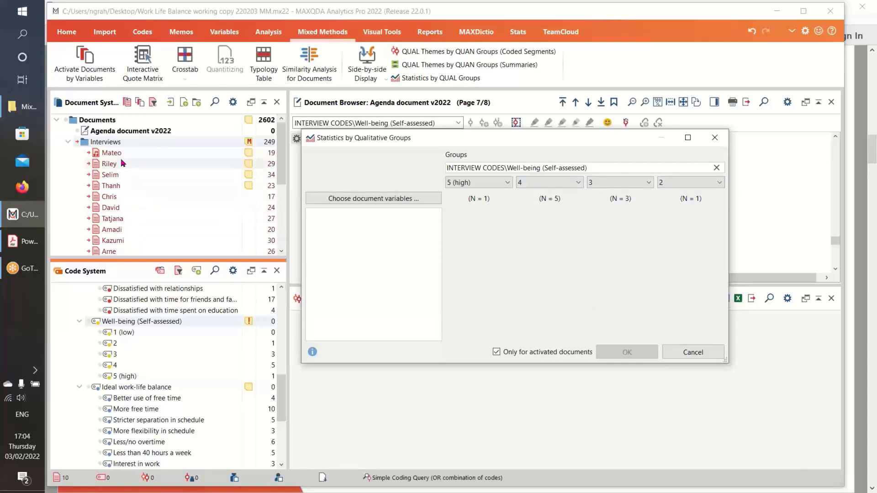
- Choose the document variables Number of children and Age, and generate the statistics table for the well-being groups
{"action": "left_click", "coordinate": [384, 199]}
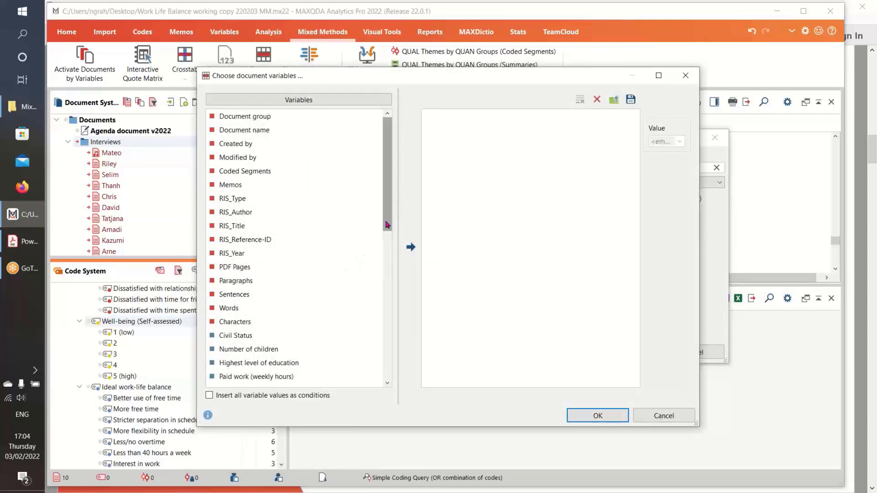
{"action": "scroll", "coordinate": [384, 233], "scroll_direction": "down", "scroll_amount": 2}
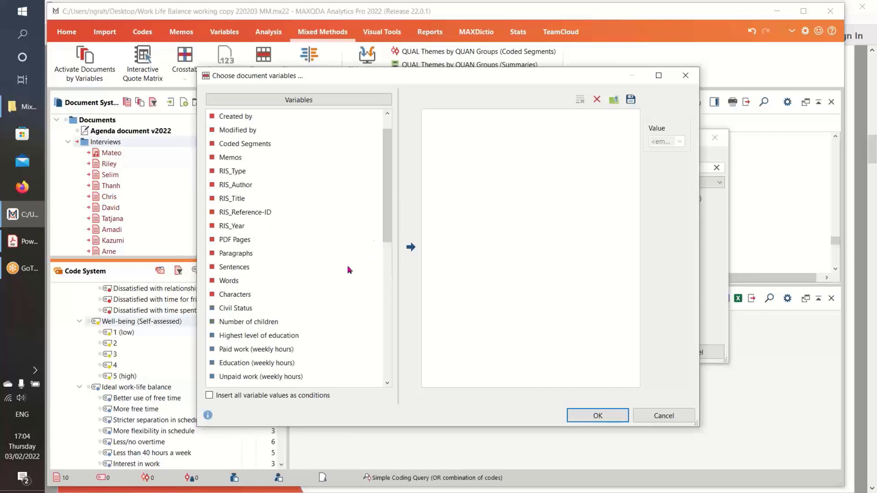
{"action": "left_click", "coordinate": [223, 324]}
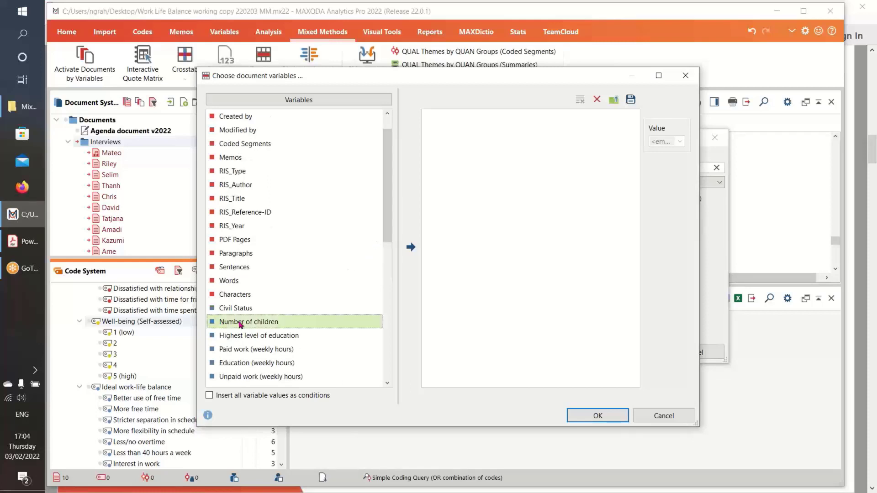
{"action": "left_click", "coordinate": [410, 247]}
{"action": "left_click_drag", "start_coordinate": [388, 239], "coordinate": [386, 314]}
{"action": "left_click", "coordinate": [235, 326]}
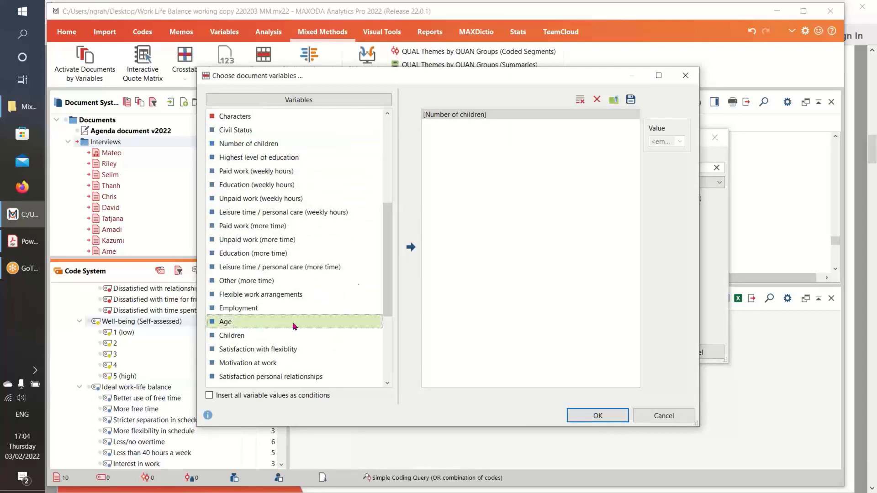
{"action": "left_click", "coordinate": [411, 251]}
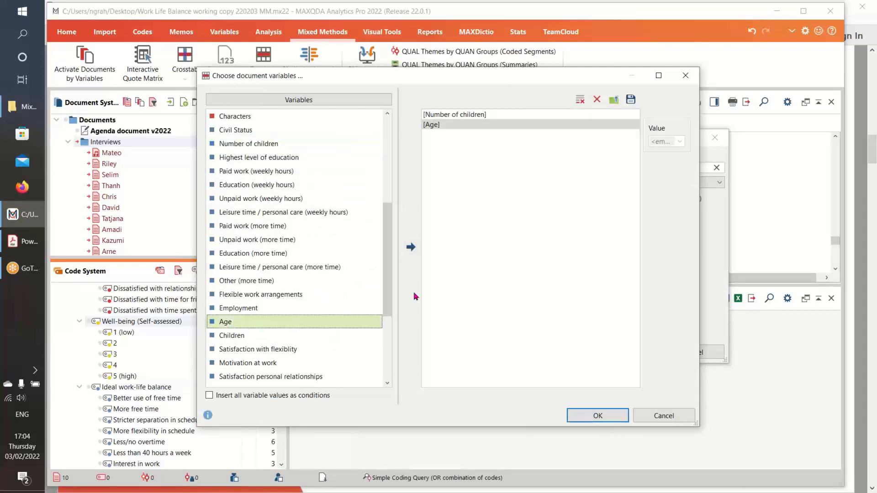
{"action": "left_click_drag", "start_coordinate": [390, 285], "coordinate": [388, 200]}
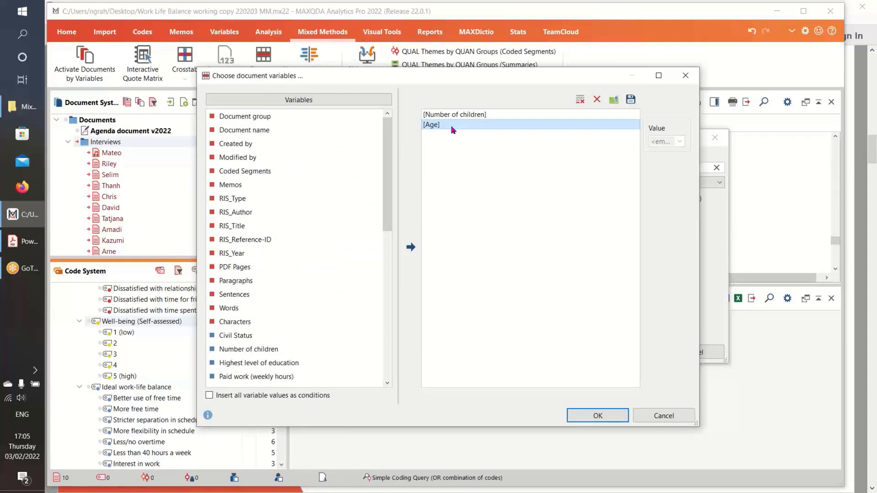
{"action": "left_click", "coordinate": [584, 417]}
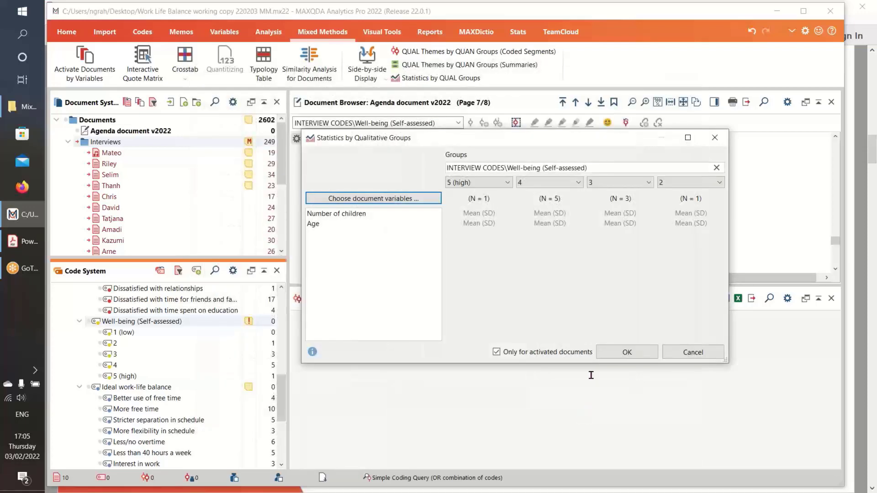
{"action": "left_click", "coordinate": [624, 351]}
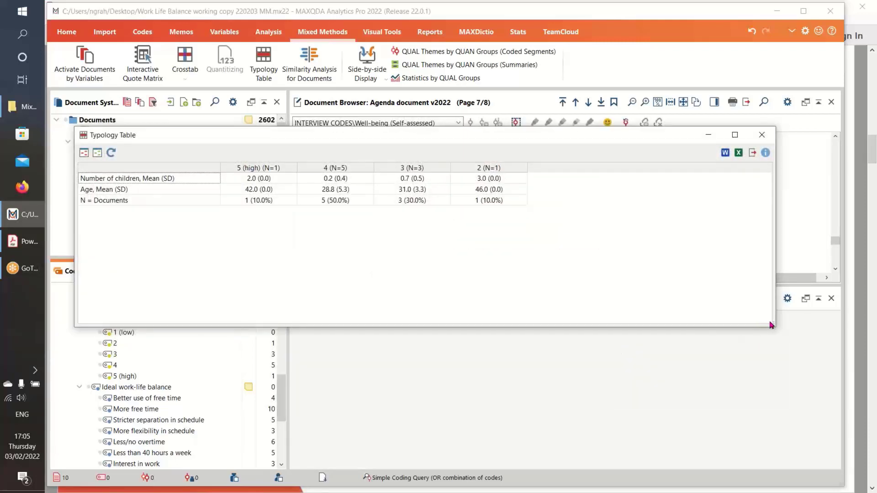
- Shrink and reposition the results table to examine children and age by well-being group, and close it
{"action": "left_click_drag", "start_coordinate": [774, 325], "coordinate": [612, 251]}
{"action": "left_click_drag", "start_coordinate": [432, 141], "coordinate": [574, 152]}
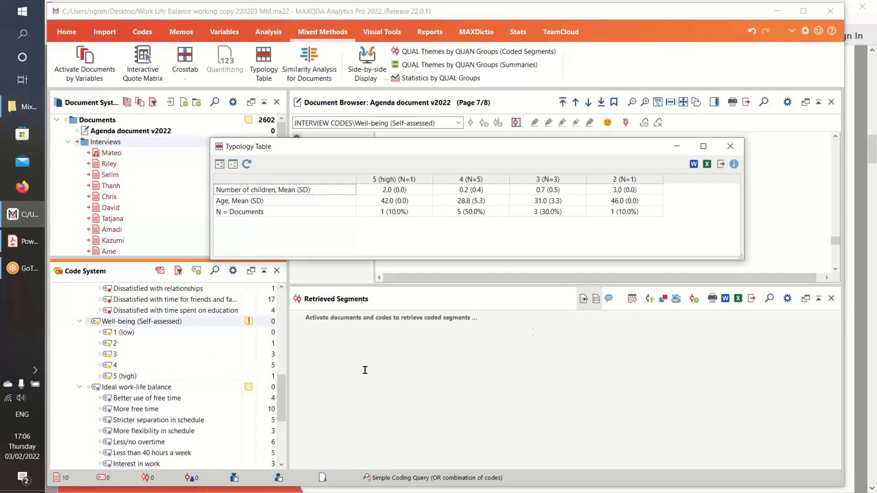
{"action": "left_click", "coordinate": [731, 146]}
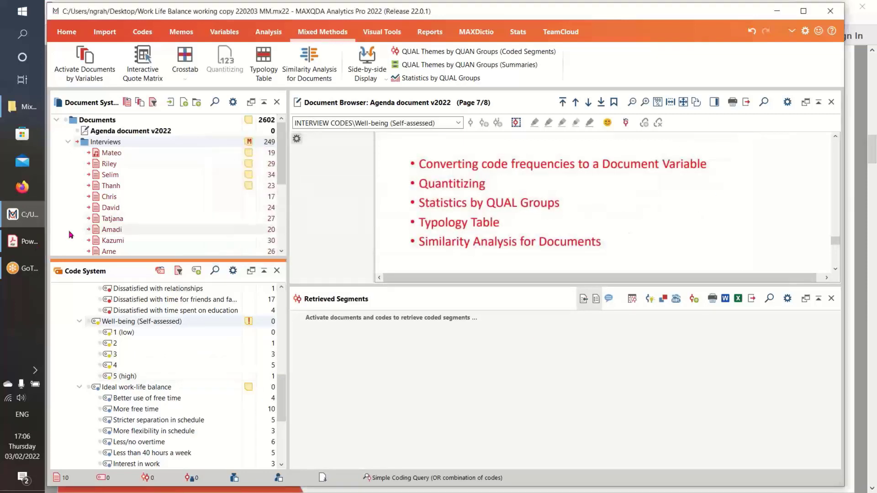
- Switch to Adobe Acrobat Reader to view the qualitative and quantitative data diagram, and return to MAXQDA
{"action": "left_click", "coordinate": [28, 247]}
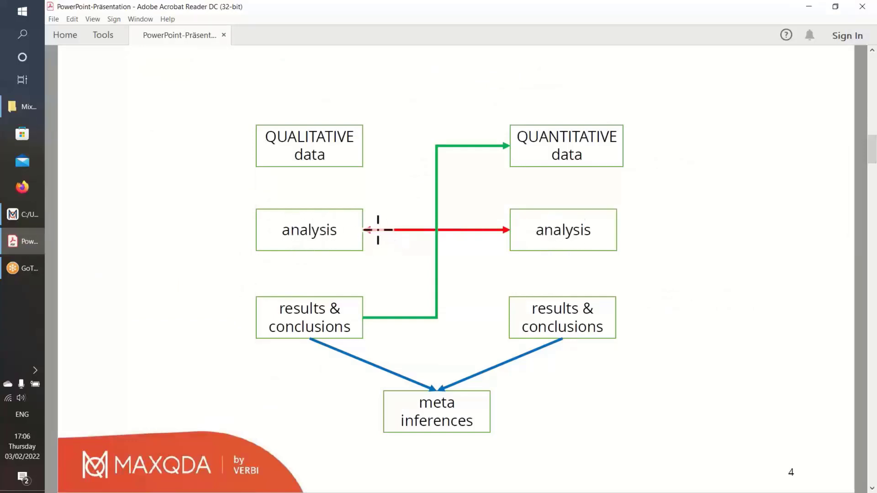
{"action": "left_click", "coordinate": [27, 225]}
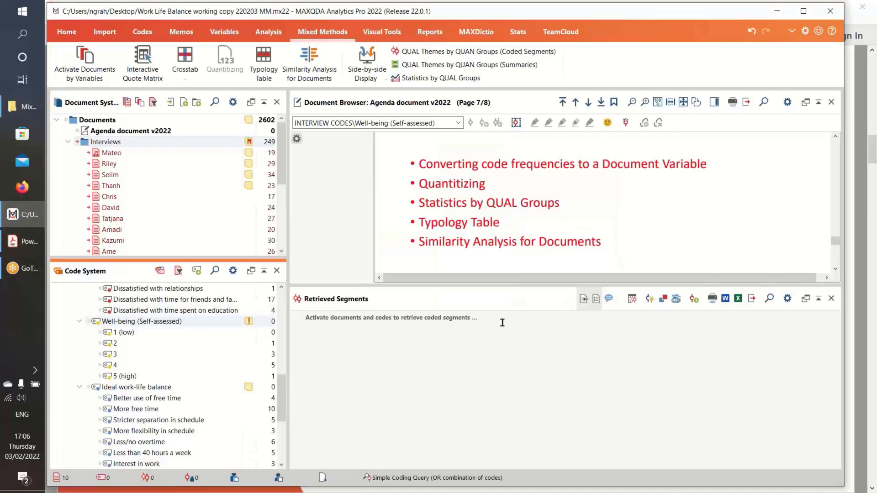
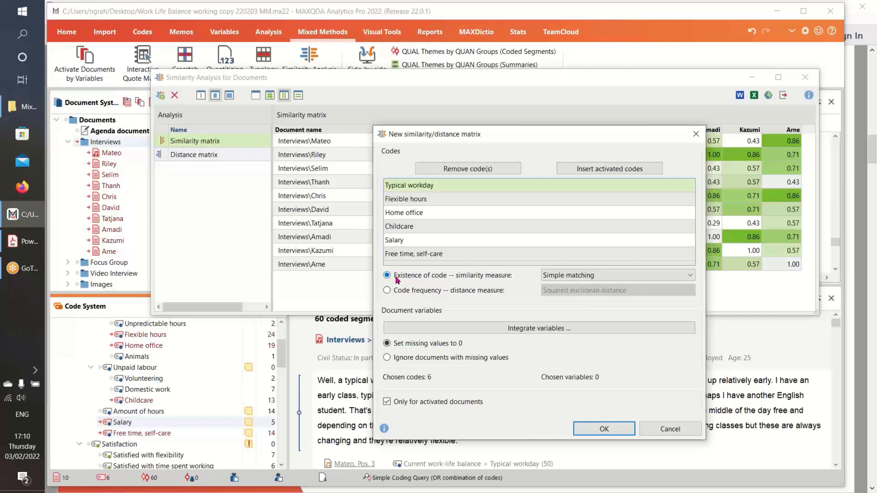
- Compare the code existence and code frequency options for the new matrix, and review the similarity measures, keeping Simple matching
{"action": "left_click", "coordinate": [387, 292]}
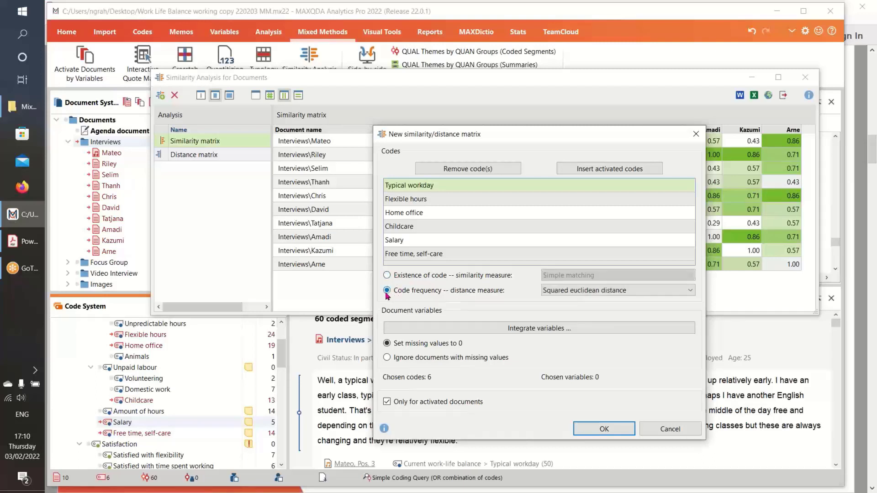
{"action": "left_click", "coordinate": [387, 276]}
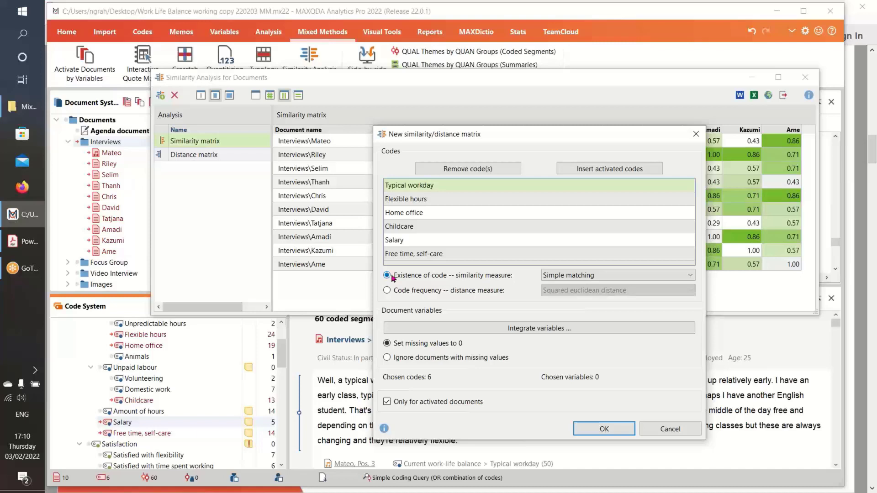
{"action": "left_click", "coordinate": [692, 276]}
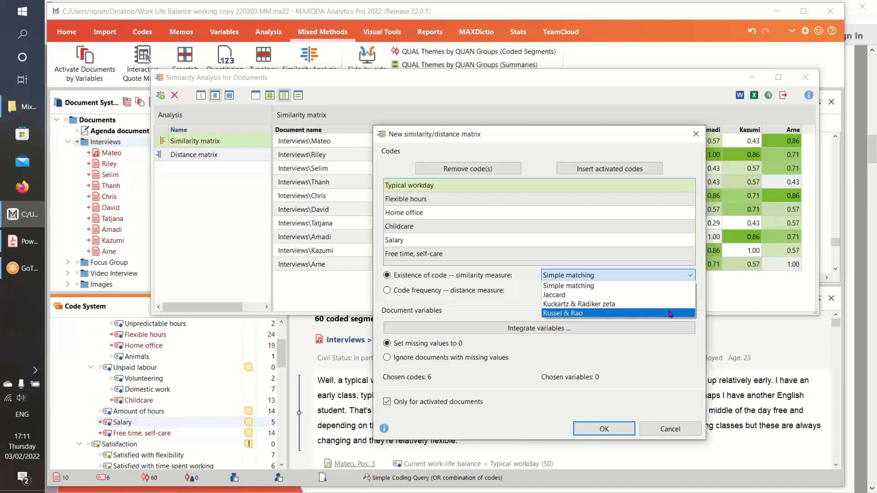
{"action": "left_click", "coordinate": [612, 287]}
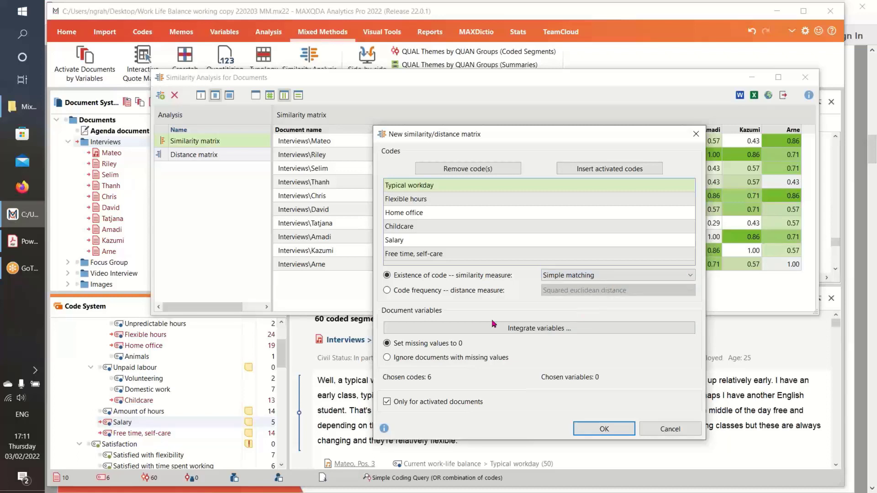
- Base the new matrix on code frequency with Squared euclidean distance as the distance measure
{"action": "left_click", "coordinate": [386, 290]}
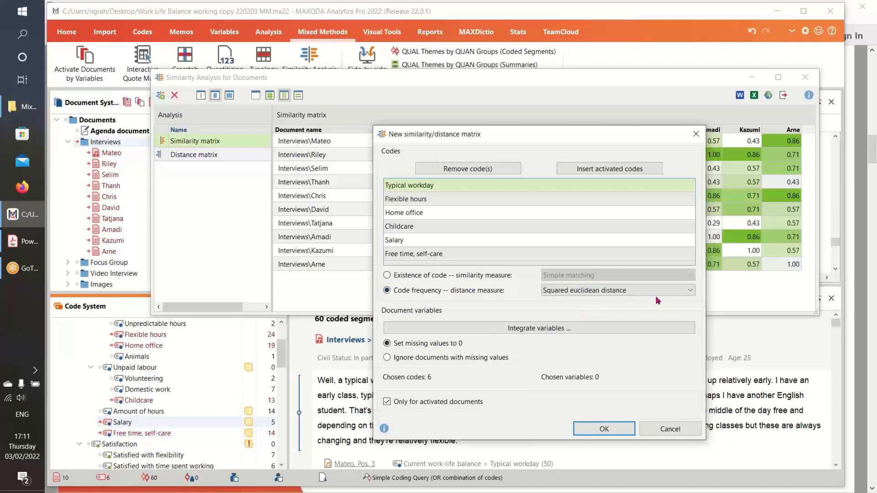
{"action": "left_click", "coordinate": [689, 291]}
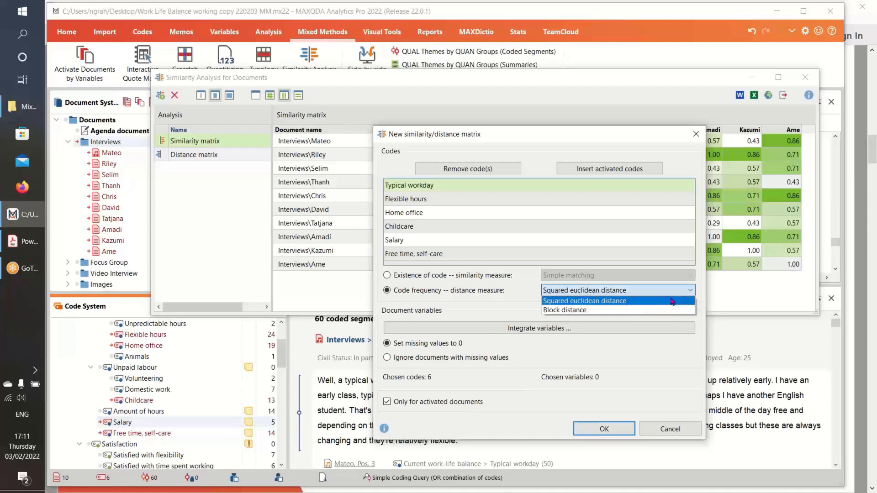
{"action": "left_click", "coordinate": [671, 300]}
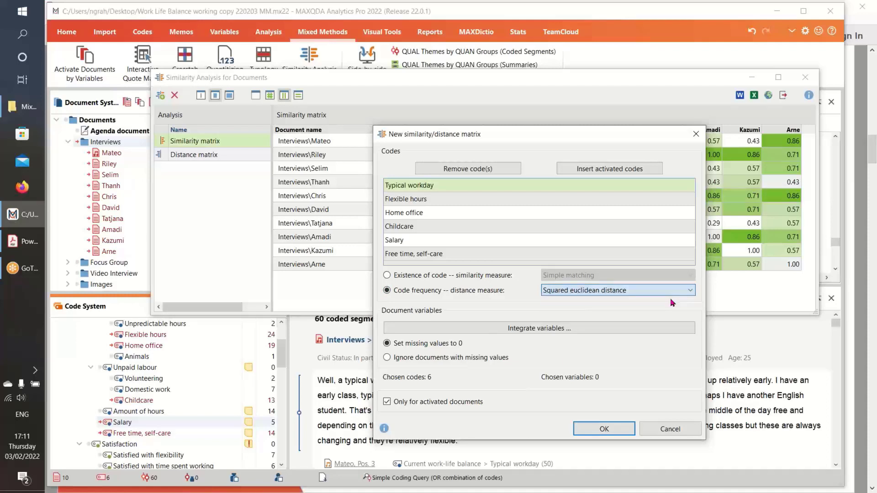
- Create a similarity matrix based on existence of code with Simple matching, and rename it "Exercise 1"
{"action": "left_click", "coordinate": [386, 275]}
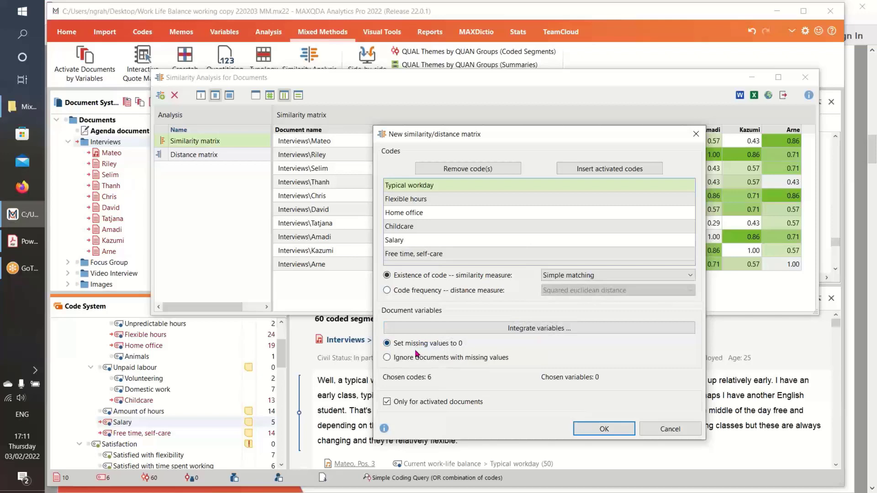
{"action": "left_click", "coordinate": [600, 432]}
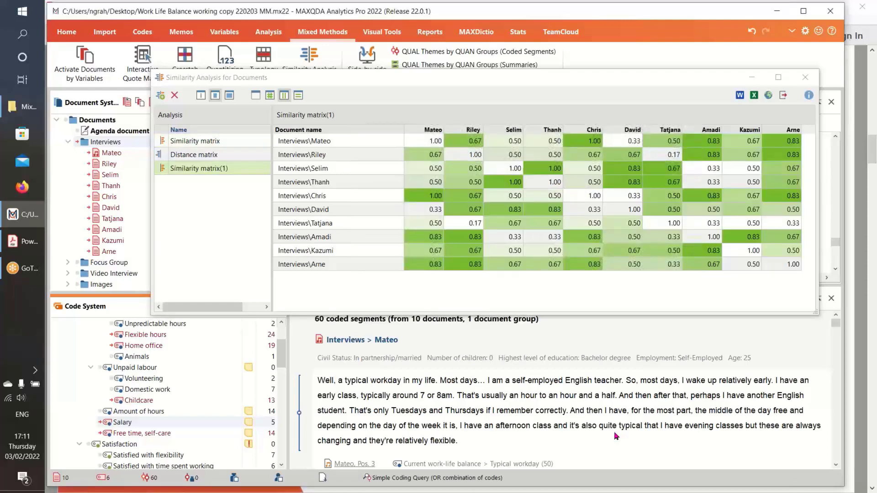
{"action": "mouse_move", "coordinate": [202, 170]}
{"action": "left_click", "coordinate": [210, 169]}
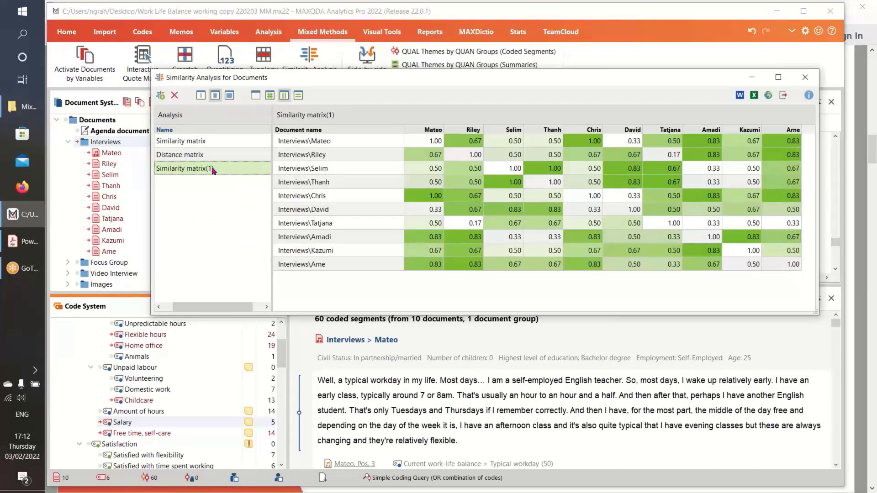
{"action": "left_click", "coordinate": [212, 170]}
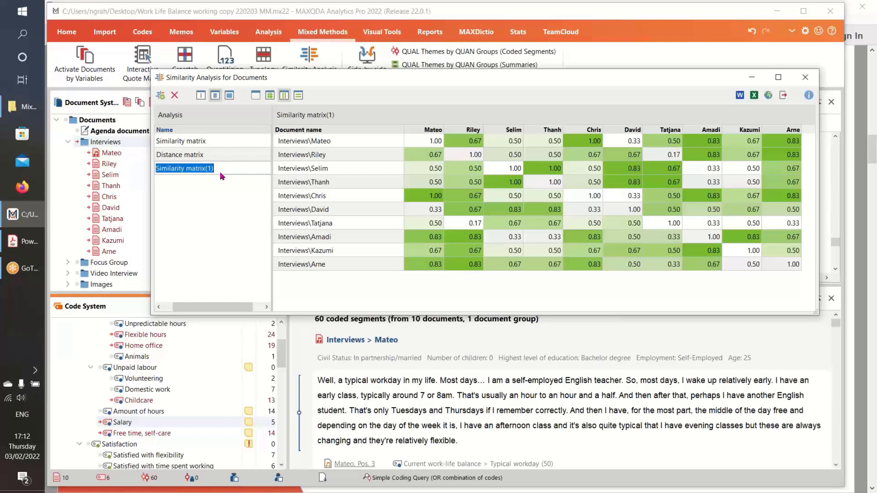
{"action": "type", "text": "E"}
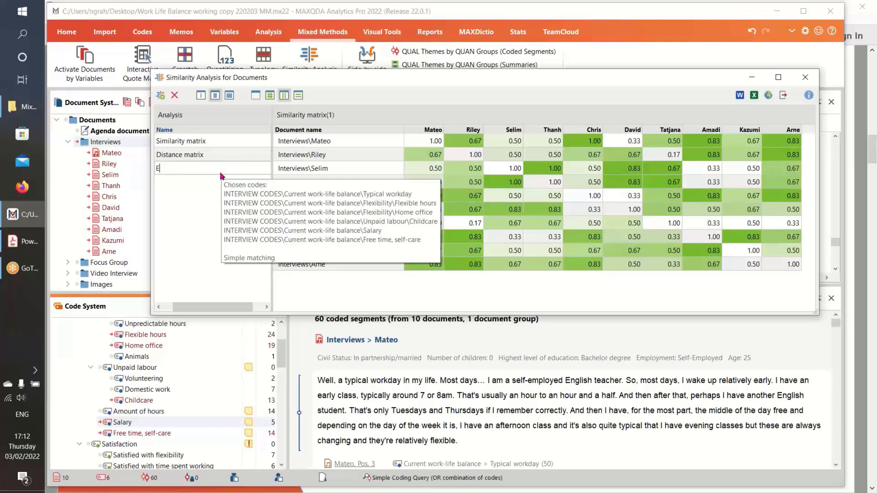
{"action": "type", "text": "xercise 1"}
{"action": "key", "text": "Return"}
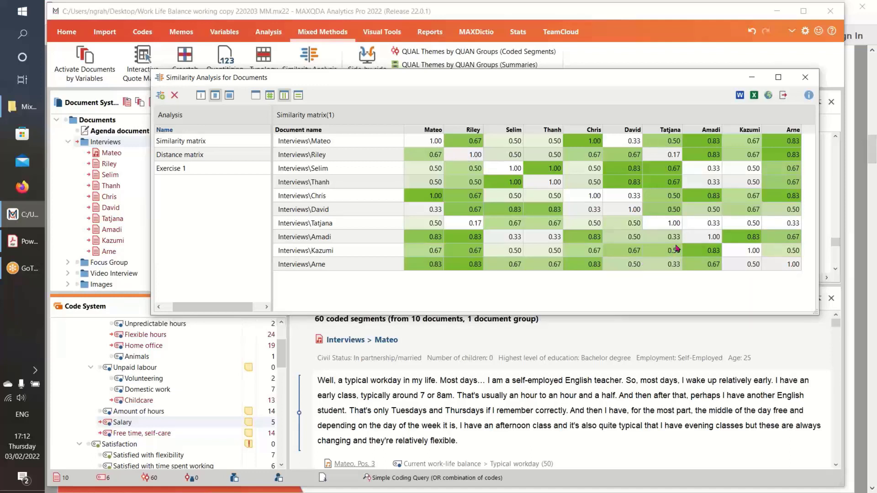
- Compare the matrix without colour highlighting and with whole-table, column-wise and row-wise highlighting, and keep highlighting across the whole table
{"action": "left_click", "coordinate": [257, 94]}
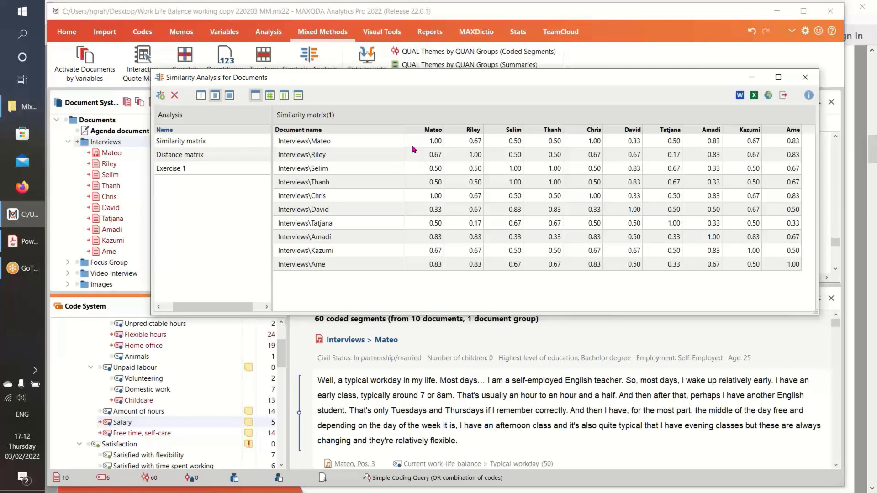
{"action": "left_click", "coordinate": [269, 96]}
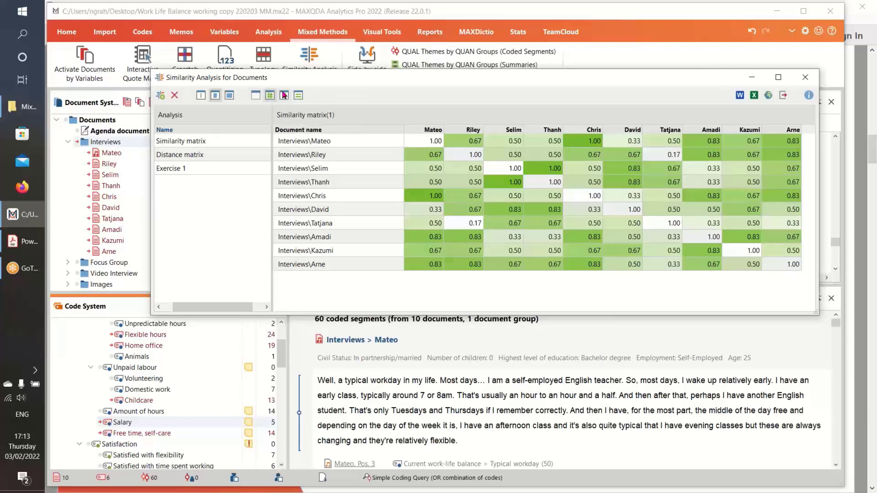
{"action": "left_click", "coordinate": [284, 95]}
{"action": "left_click", "coordinate": [298, 96]}
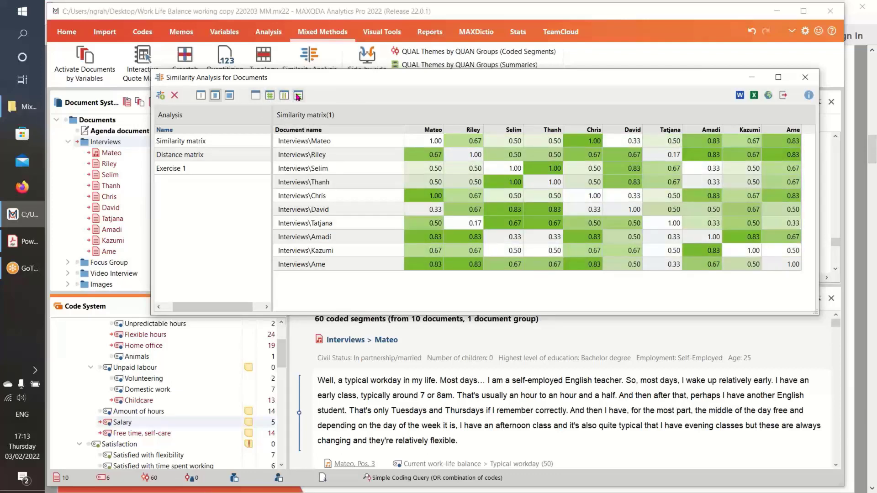
{"action": "left_click", "coordinate": [270, 95]}
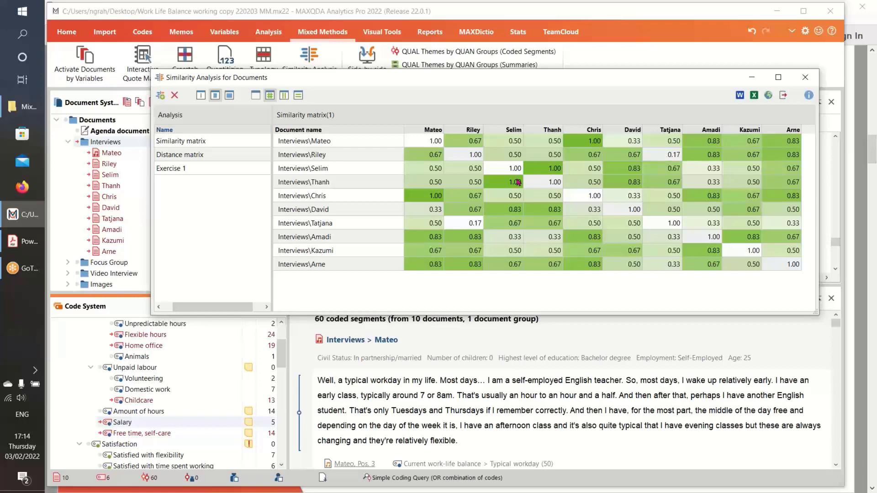
- Create a distance matrix based on code frequency with Squared euclidean distance, and compare it with the Exercise 1 matrix
{"action": "left_click", "coordinate": [160, 98]}
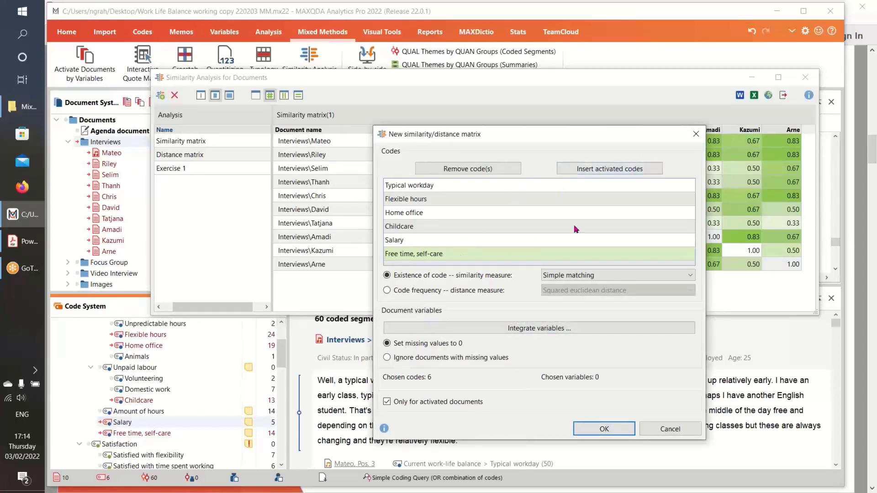
{"action": "left_click", "coordinate": [388, 291]}
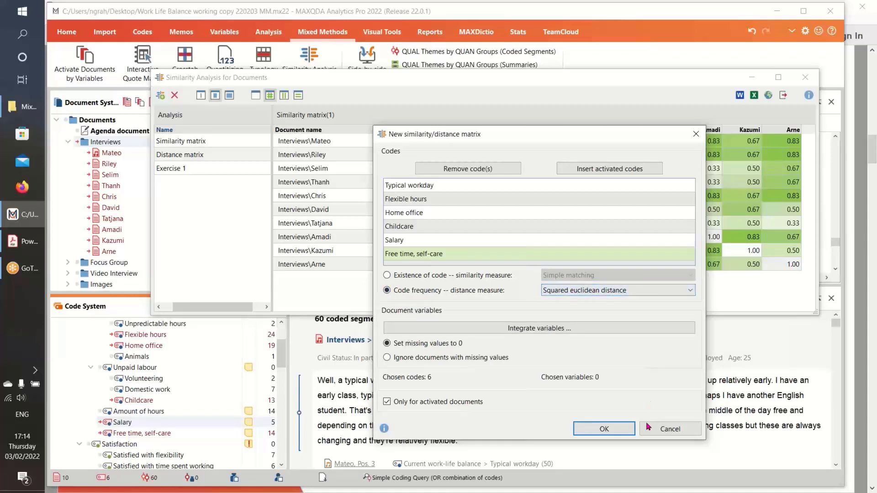
{"action": "left_click", "coordinate": [605, 429]}
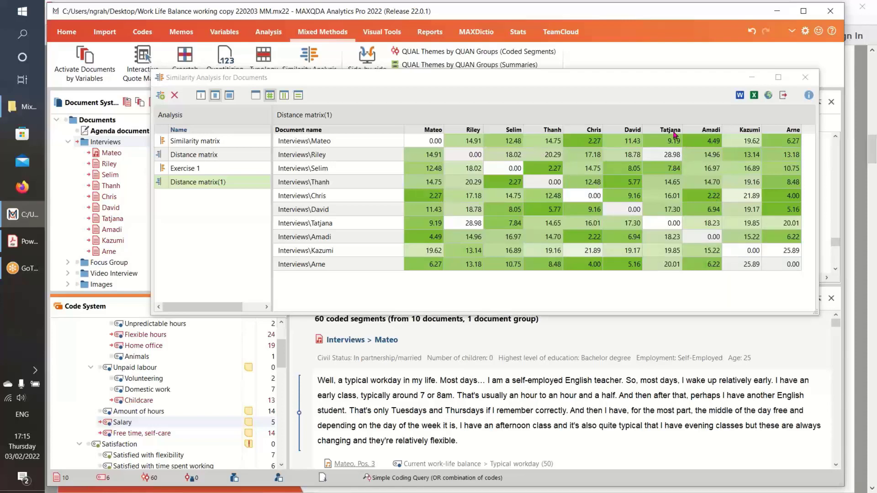
{"action": "left_click", "coordinate": [215, 169]}
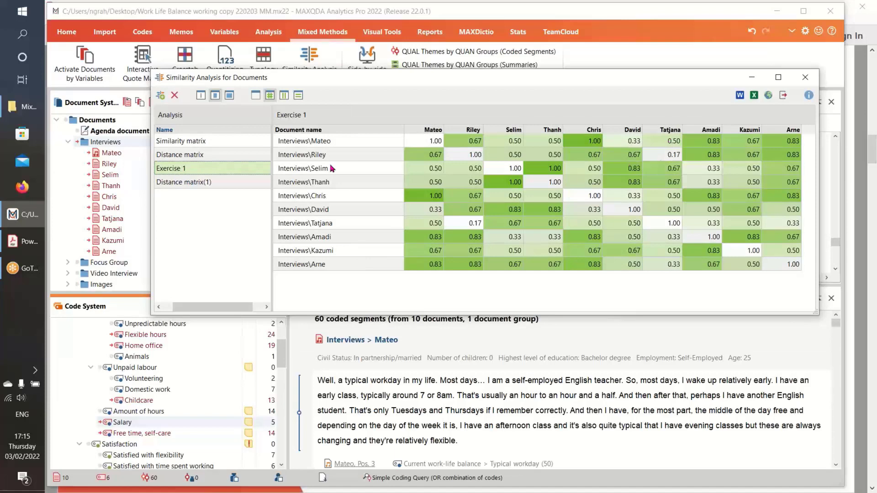
{"action": "left_click", "coordinate": [213, 184]}
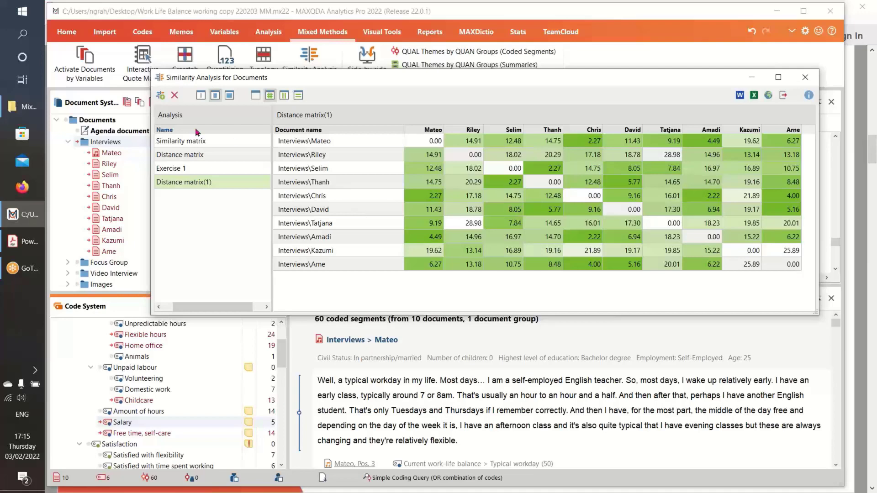
- Review the distance and similarity measures offered for a new matrix without creating one, and close the similarity analysis
{"action": "left_click", "coordinate": [160, 96]}
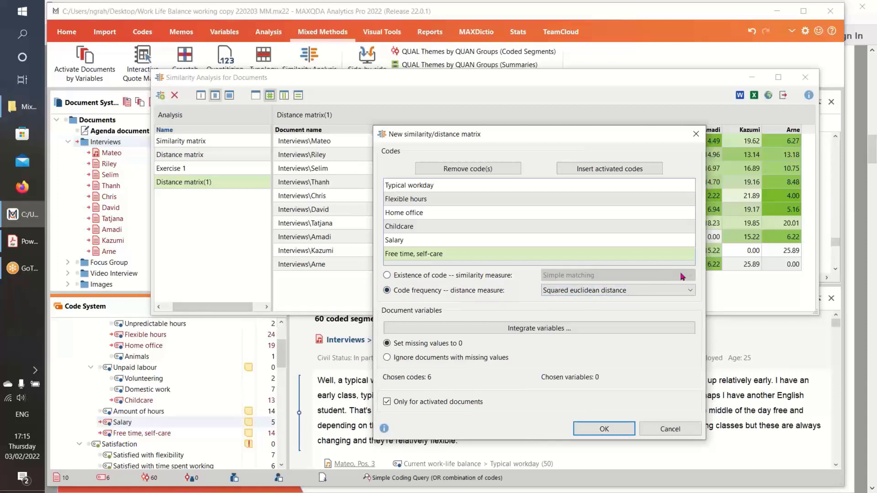
{"action": "left_click", "coordinate": [690, 293]}
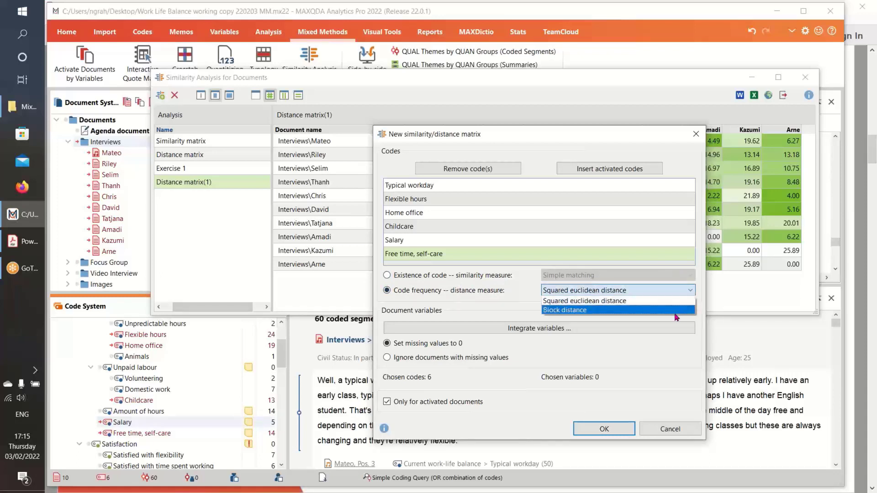
{"action": "left_click", "coordinate": [387, 275]}
{"action": "left_click", "coordinate": [686, 277]}
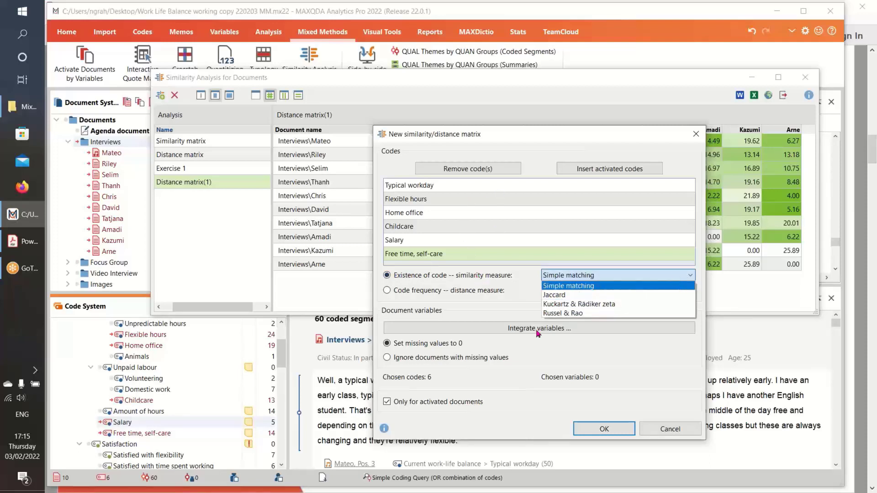
{"action": "left_click", "coordinate": [624, 349]}
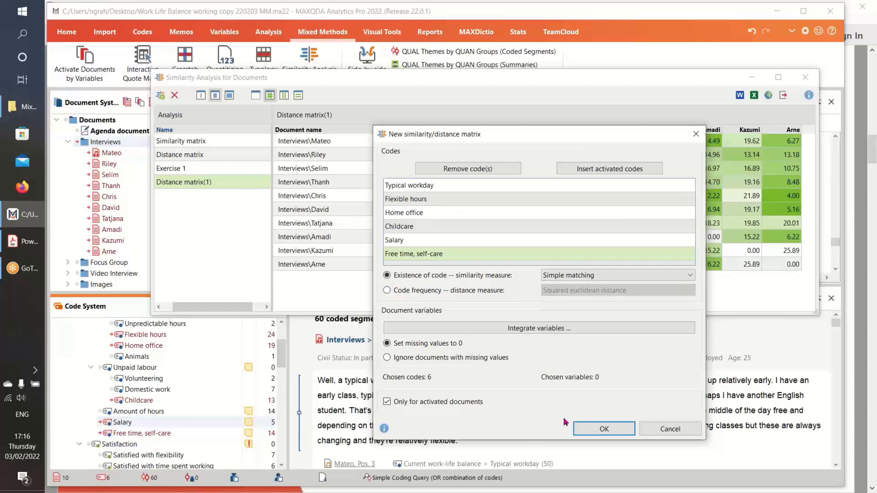
{"action": "left_click", "coordinate": [665, 429]}
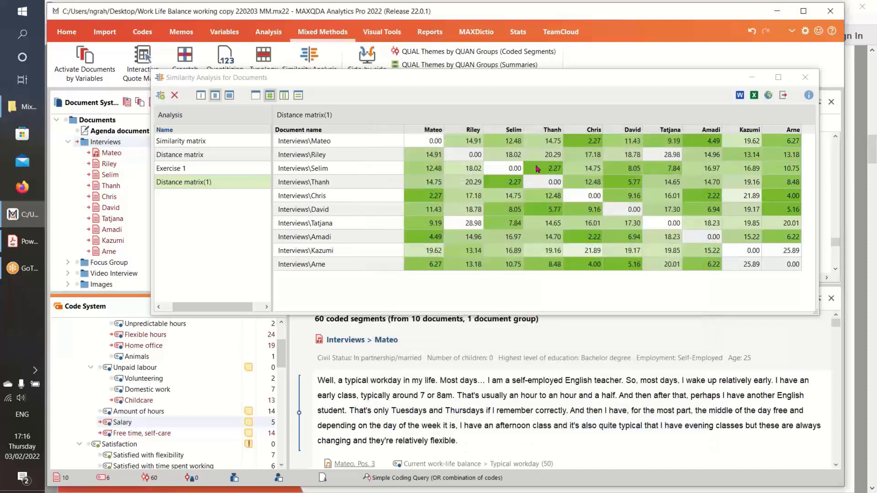
{"action": "left_click", "coordinate": [799, 74]}
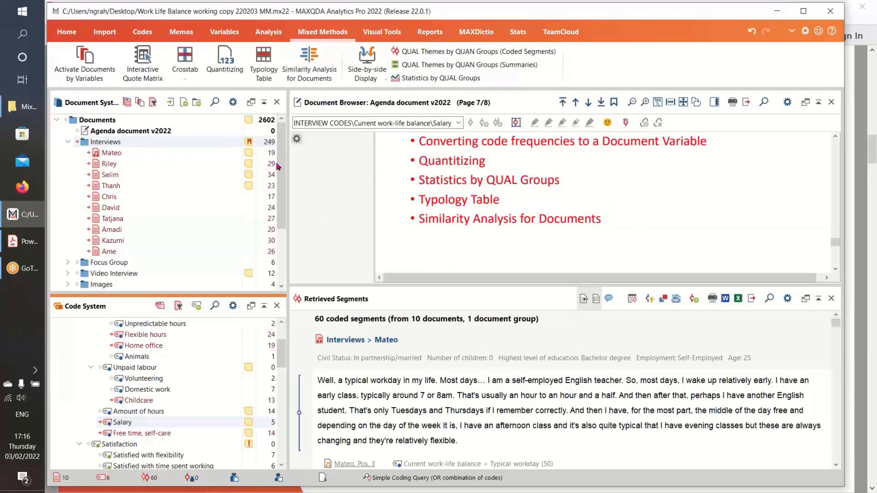
- Create a Two-Cases Model in MAXMaps from the third and fourth interview documents, keeping the default model options
{"action": "left_click", "coordinate": [382, 31]}
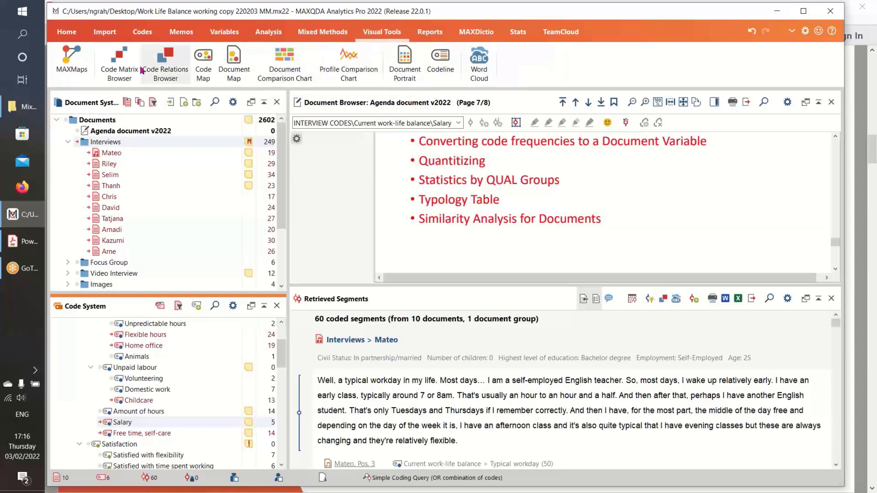
{"action": "left_click", "coordinate": [68, 57]}
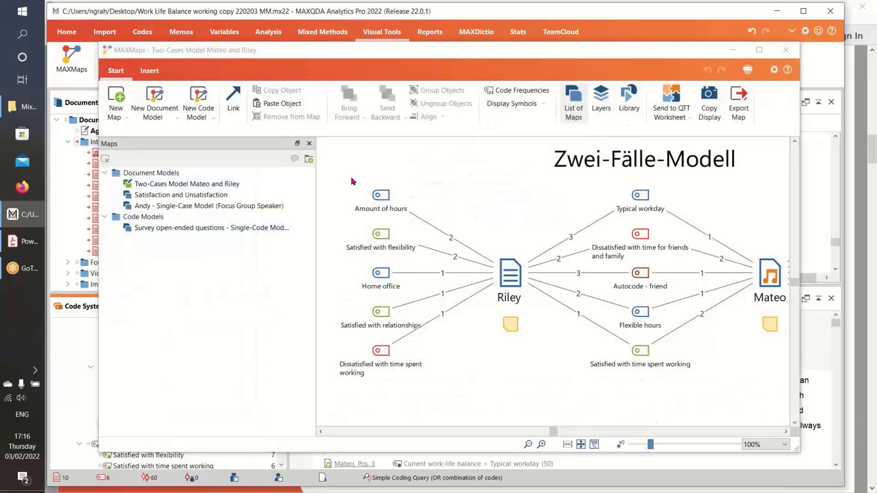
{"action": "left_click", "coordinate": [172, 116]}
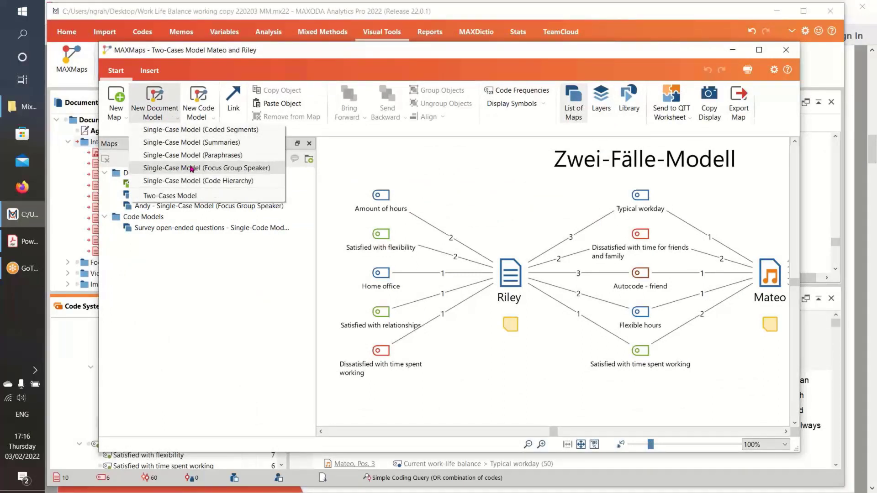
{"action": "left_click", "coordinate": [201, 196]}
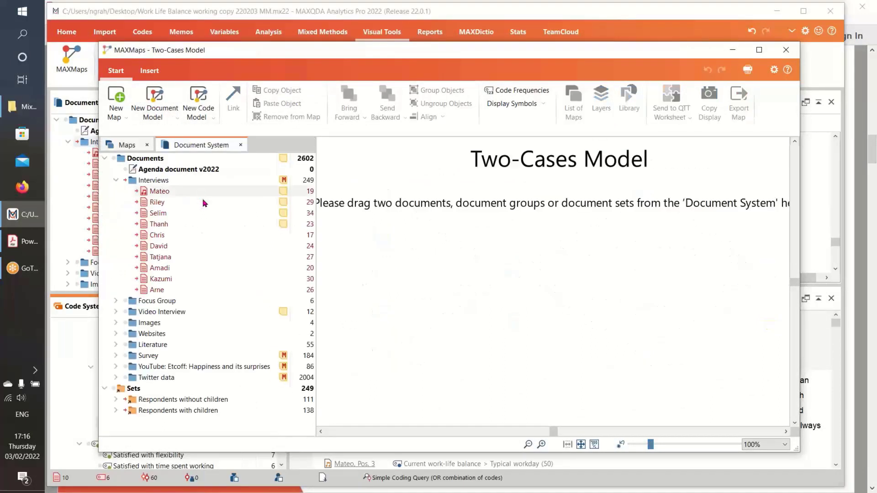
{"action": "left_click_drag", "start_coordinate": [157, 214], "coordinate": [420, 269]}
{"action": "left_click_drag", "start_coordinate": [169, 224], "coordinate": [579, 271]}
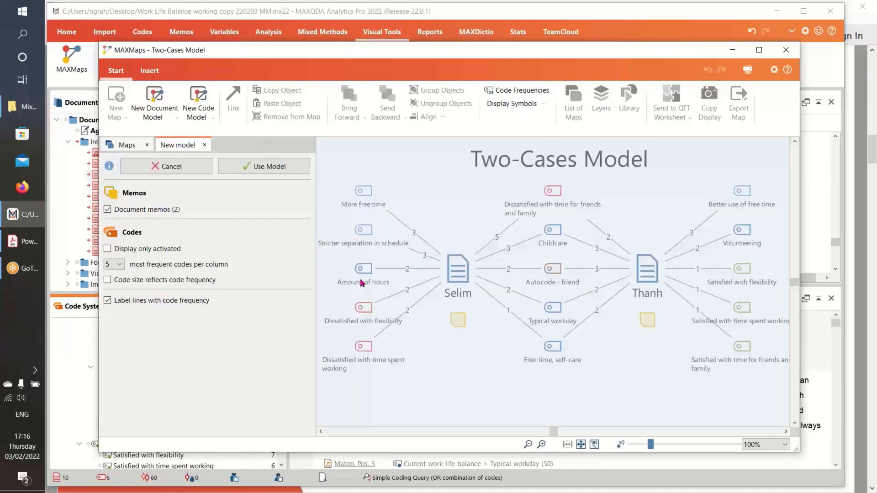
{"action": "left_click", "coordinate": [266, 172]}
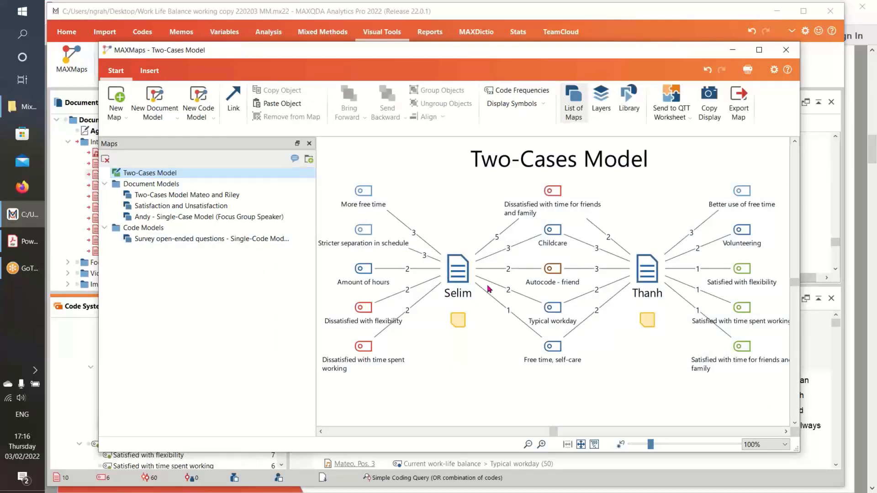